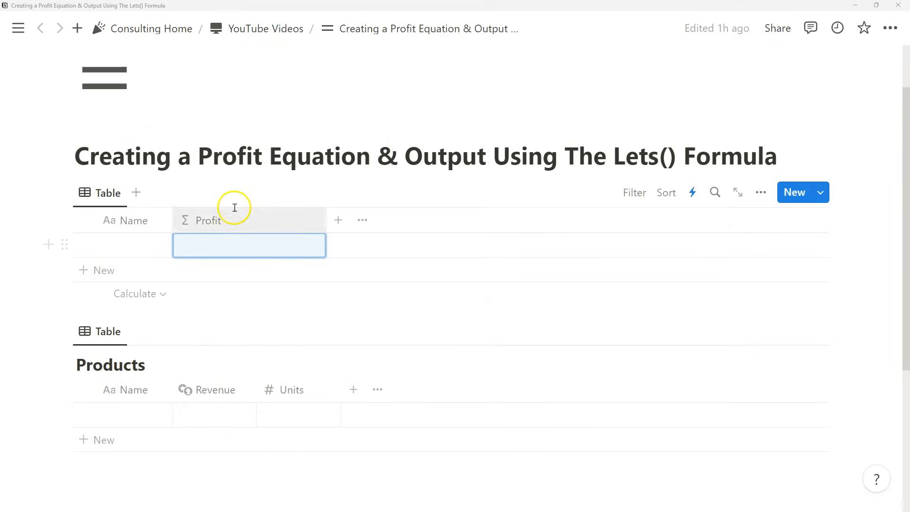
- Open the Profit property's formula and enter an empty lets() call spread over several lines
left_click(247, 254)
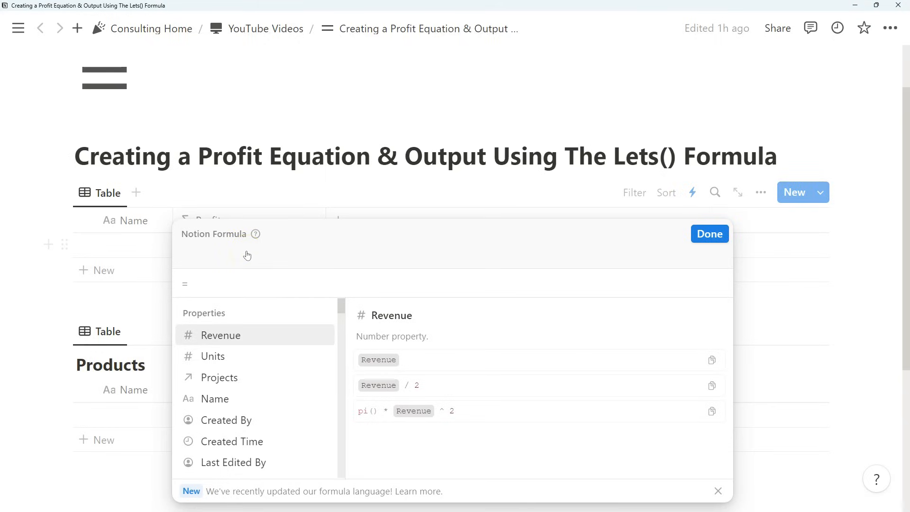
type("lets(")
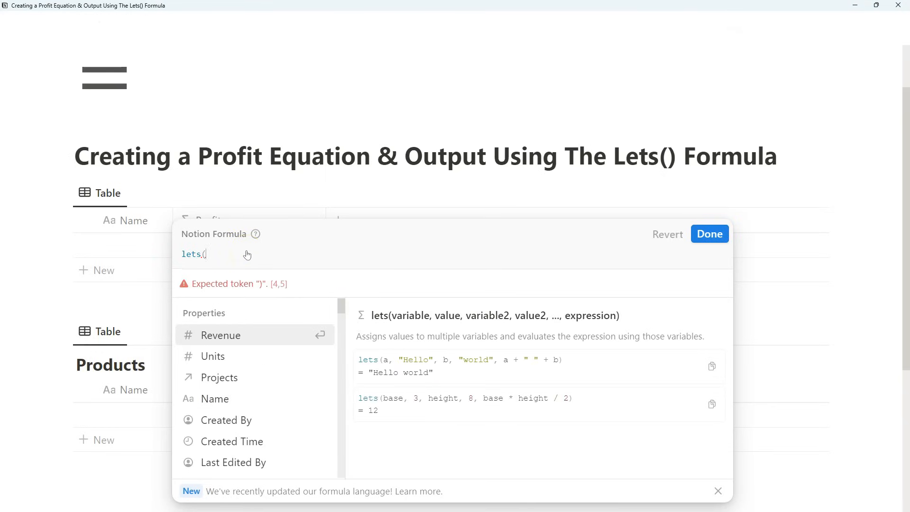
key("shift+Return")
key("shift+Return")
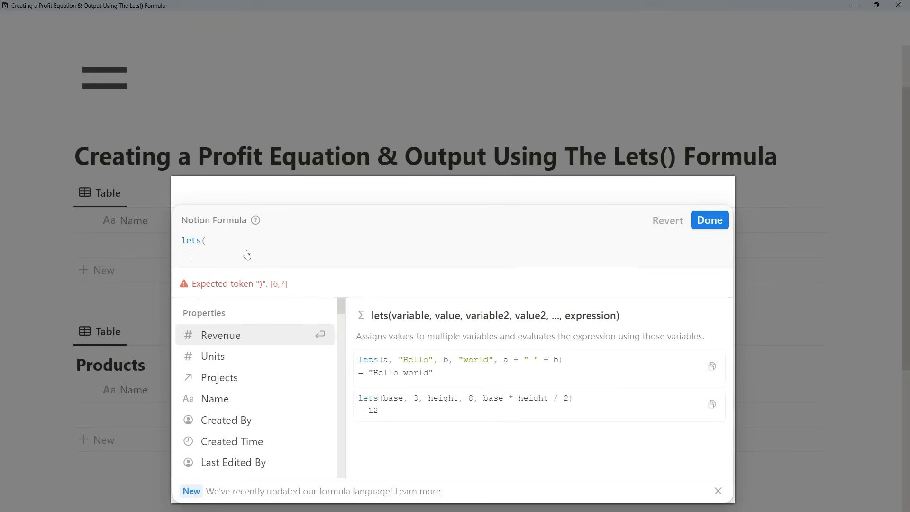
type(")")
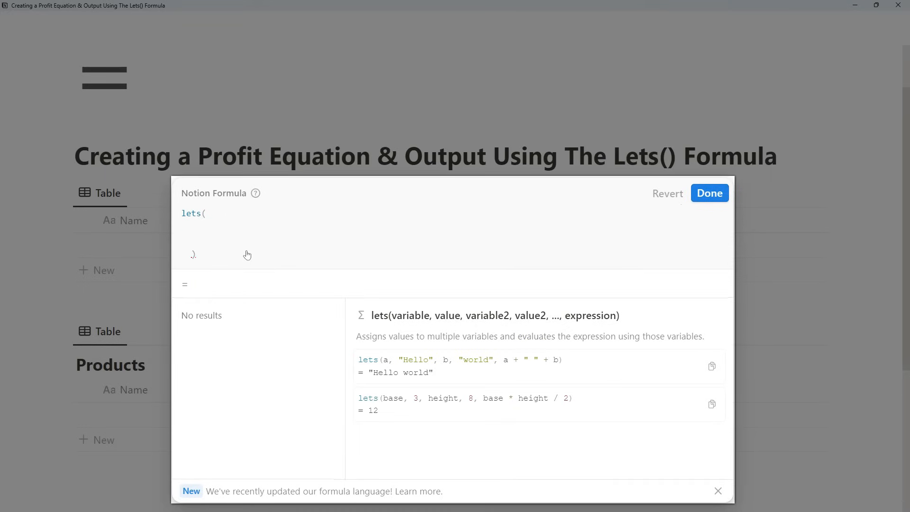
- Define a variable Total in the lets() formula as Revenue multiplied by Units, ending with a comma
left_click(247, 218)
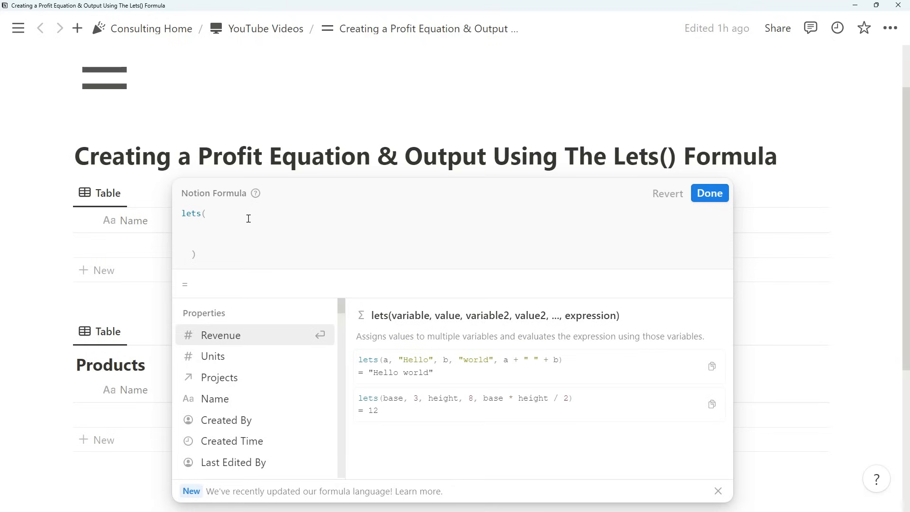
type("Total,")
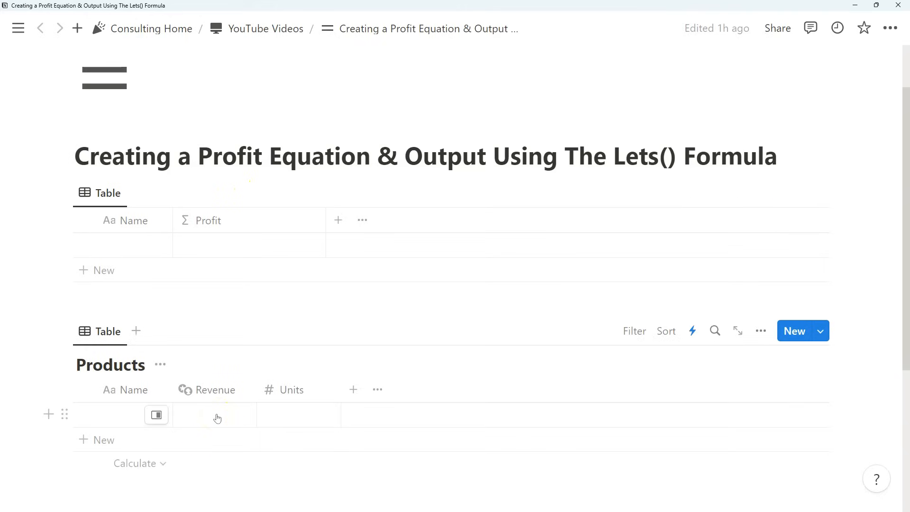
left_click(219, 248)
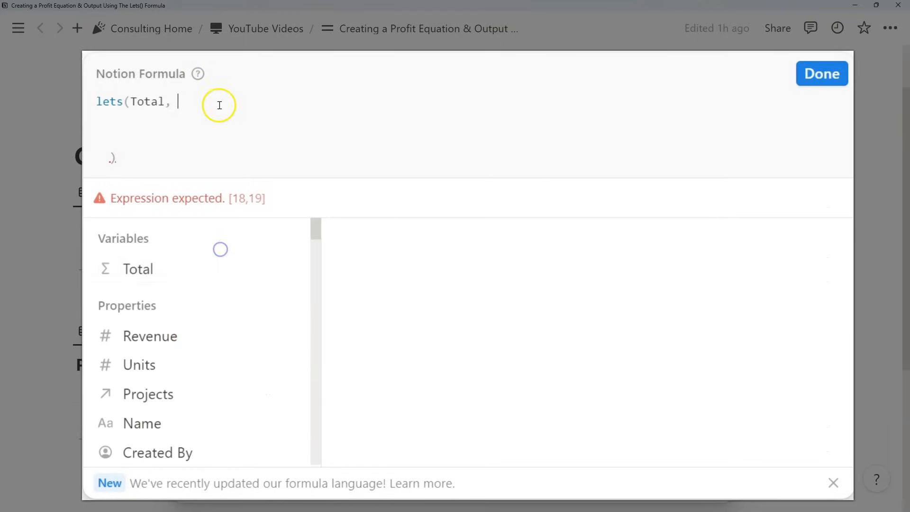
left_click(191, 338)
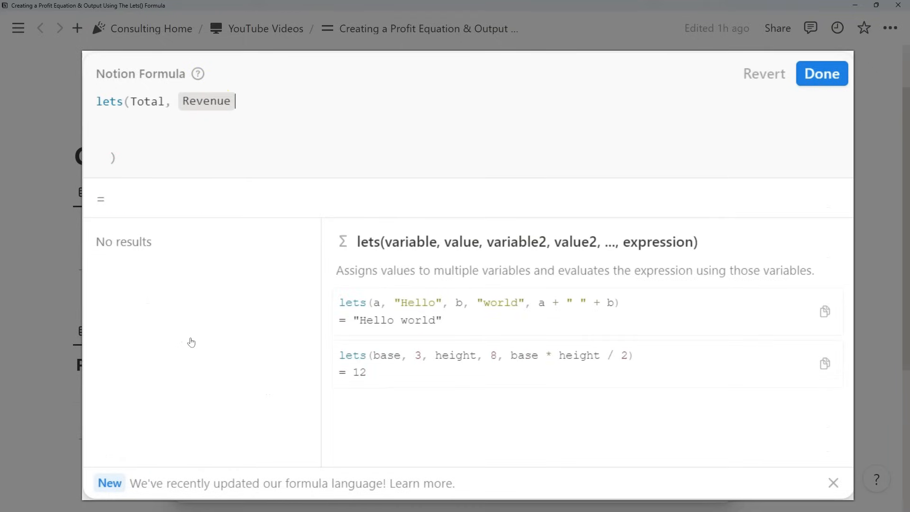
type("*")
left_click(182, 362)
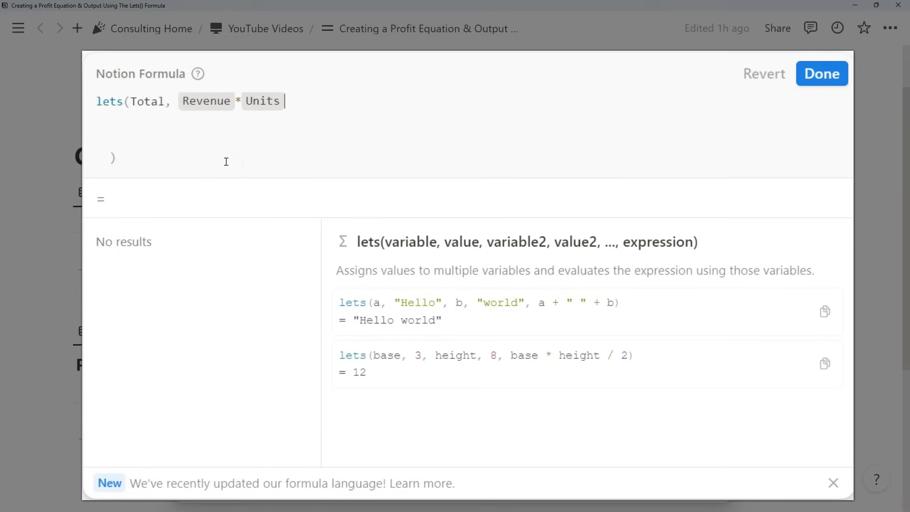
type(",")
- Return the indented Total variable as the final lets() expression and save the formula
left_click(185, 138)
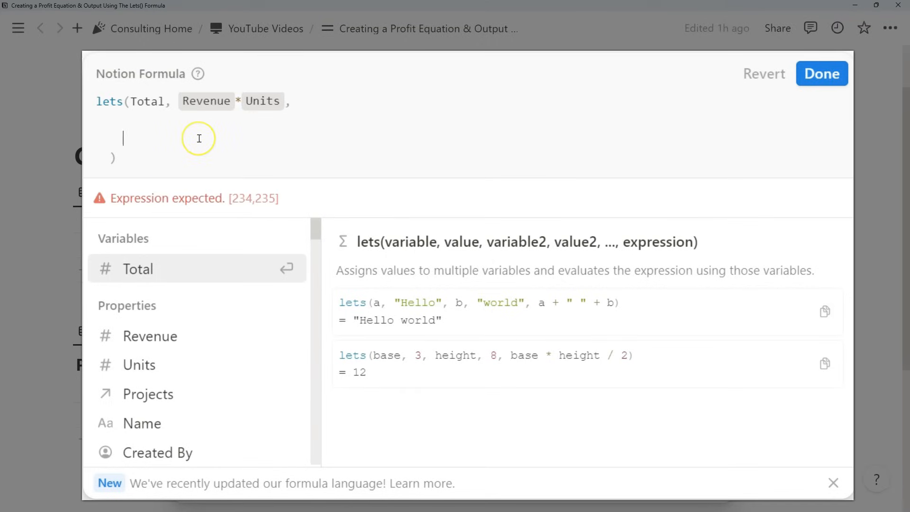
key("Tab")
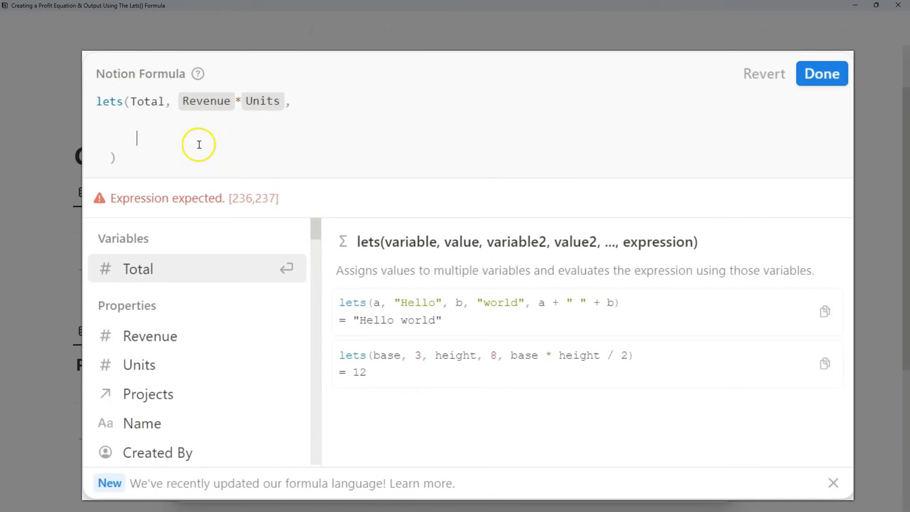
key("Return")
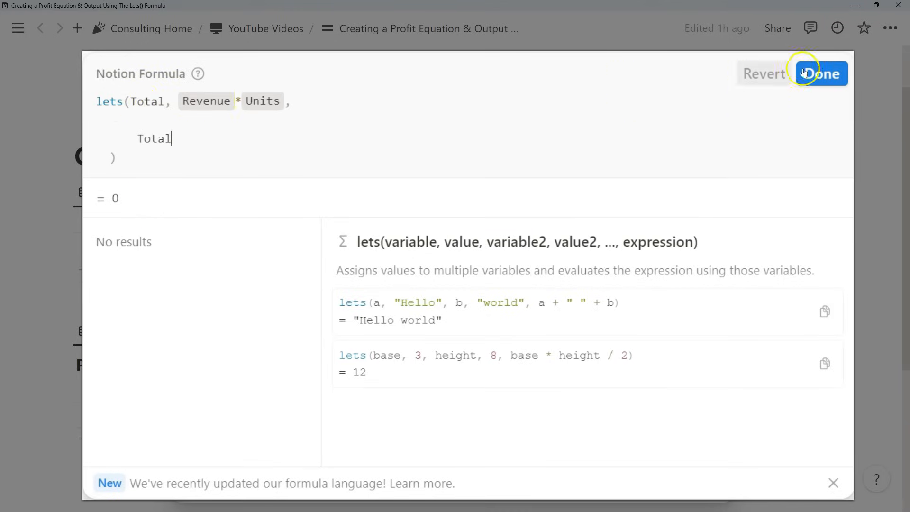
left_click(805, 74)
- Fill the Products row with a revenue of 5 and 10 units
left_click(213, 410)
type("5")
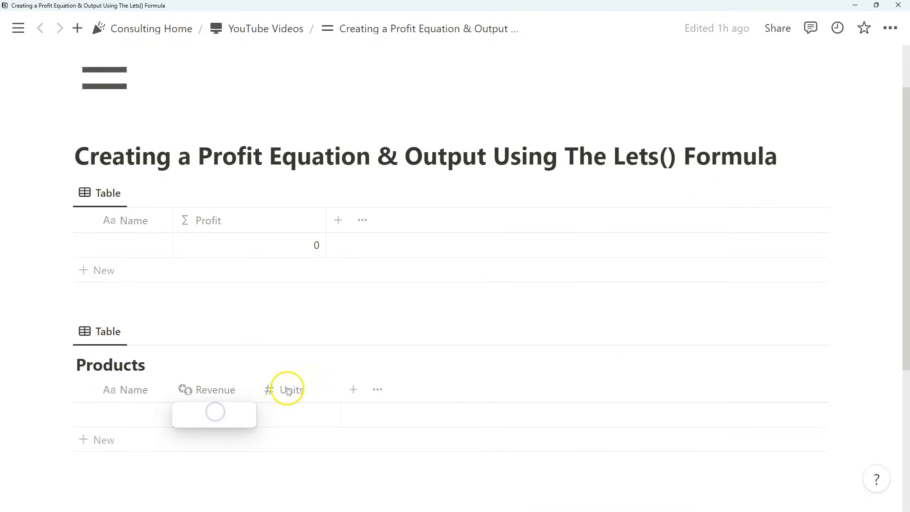
left_click(289, 405)
type("10")
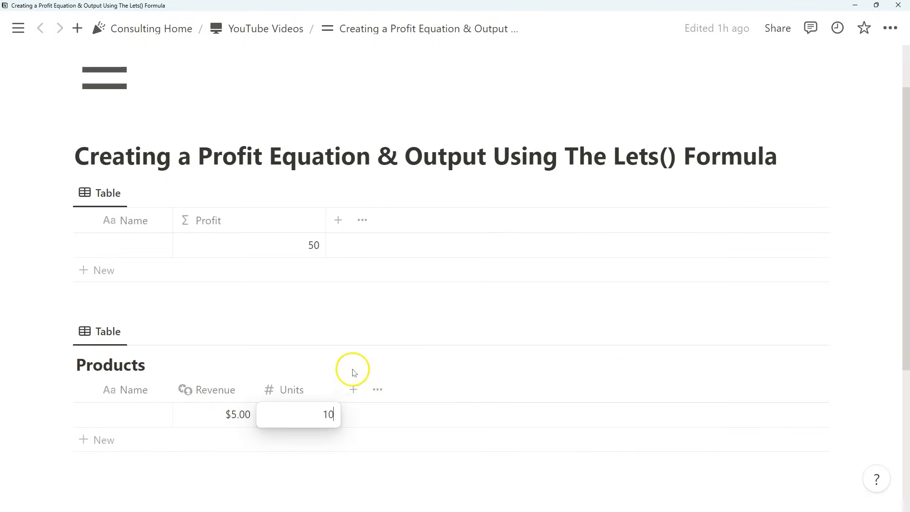
key("Return")
- Set the Profit property's number format to US Dollar
left_click(254, 222)
left_click(261, 278)
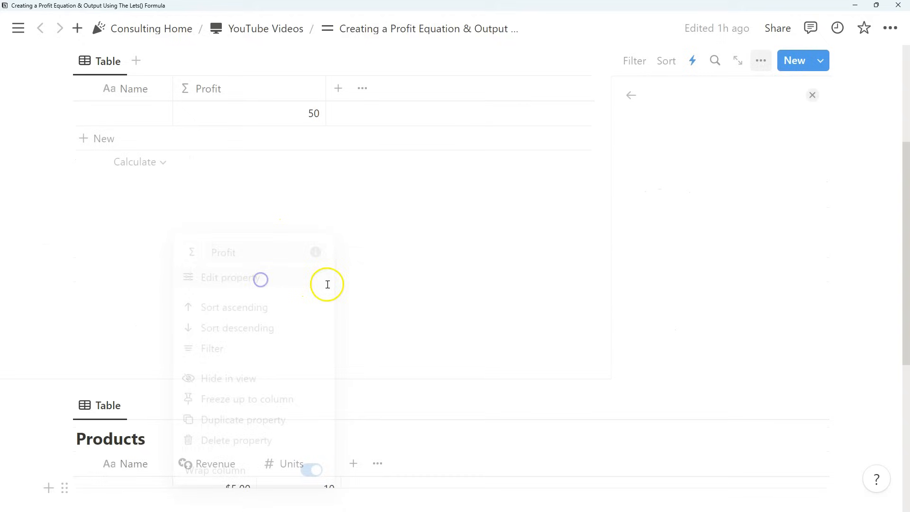
left_click(739, 192)
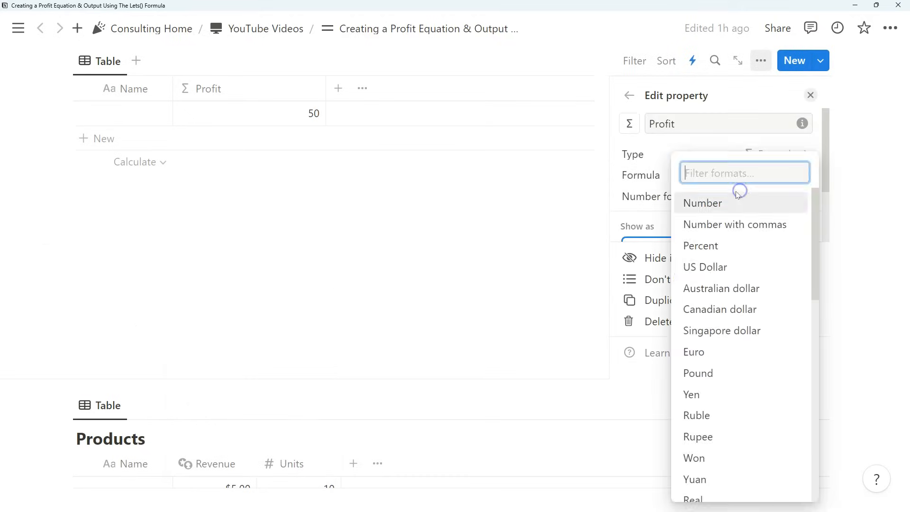
left_click(716, 265)
left_click(810, 95)
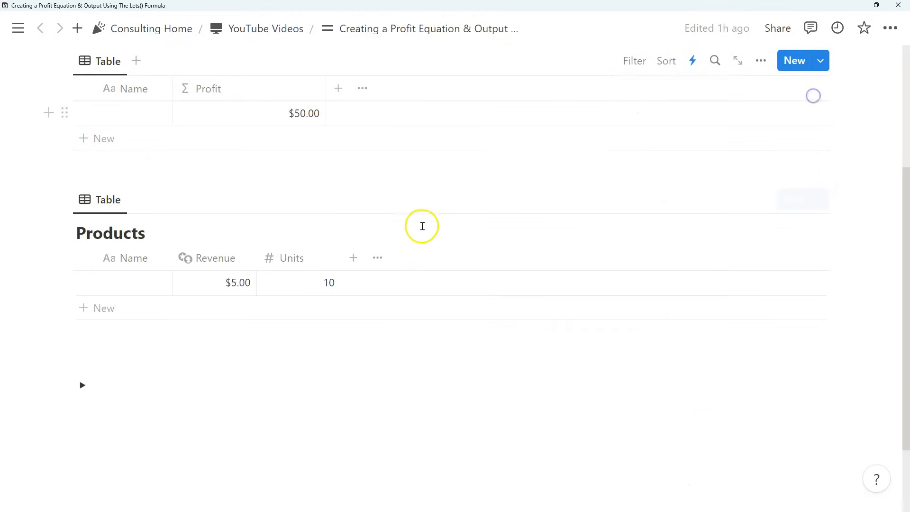
scroll(420, 228, "up", 2)
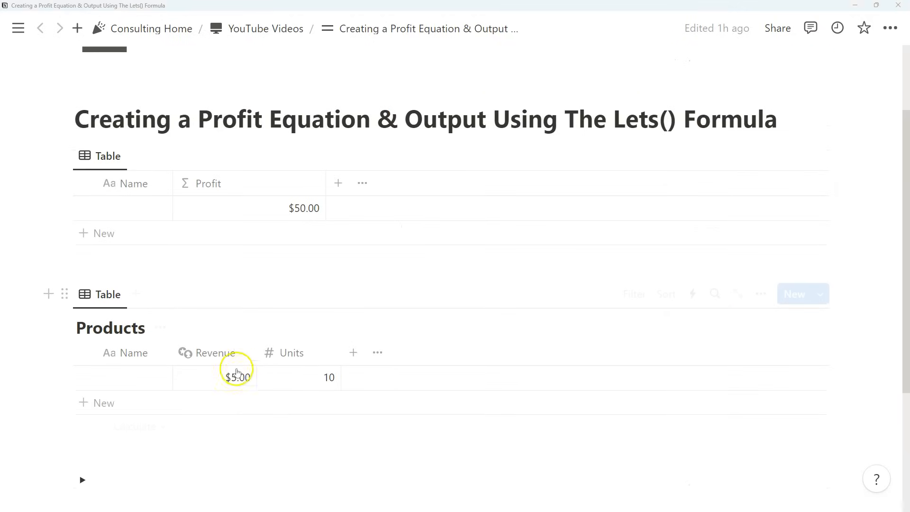
left_click(237, 207)
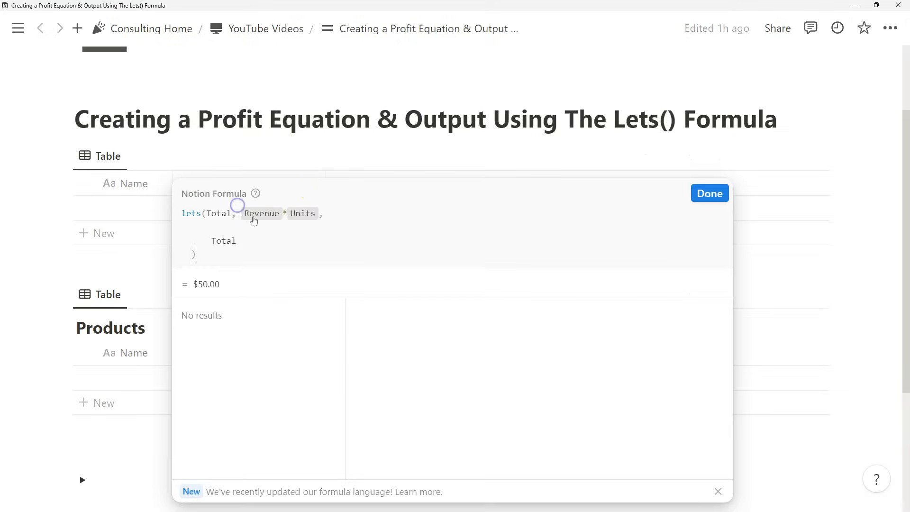
left_click(710, 193)
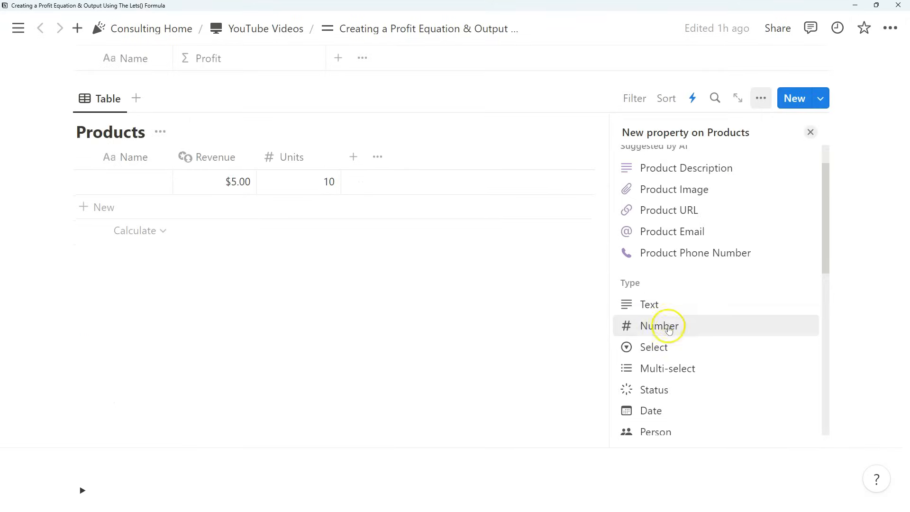
- Add a number property named Margins to the Products table and name its row Product1
left_click(669, 325)
type("Margins")
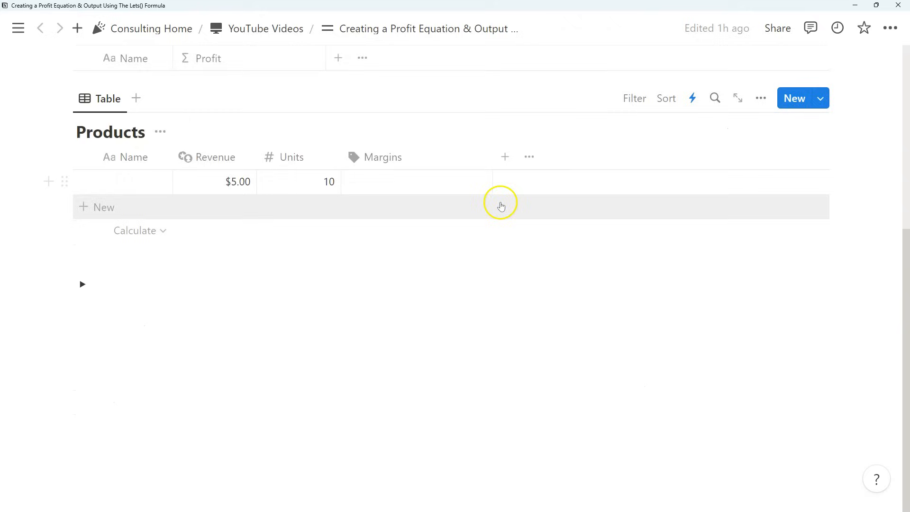
scroll(513, 203, "up", 4)
left_click(118, 372)
type("Product1")
key("Escape")
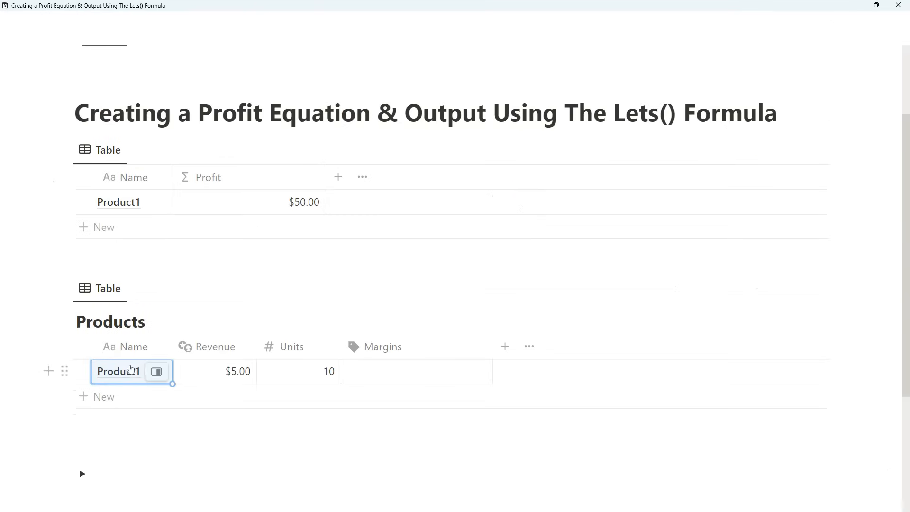
scroll(338, 351, "up", 1)
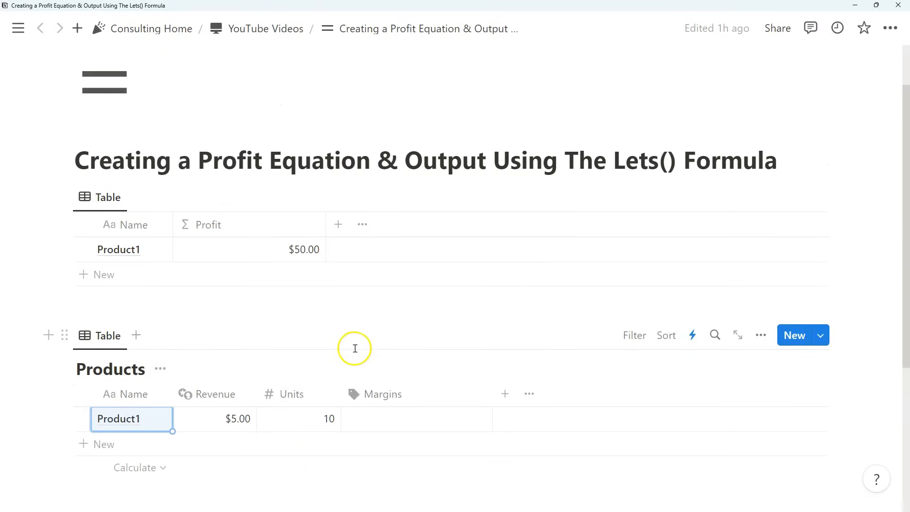
- Set Product1's margin to 0.8 and narrow the columns of the Products table
left_click(394, 420)
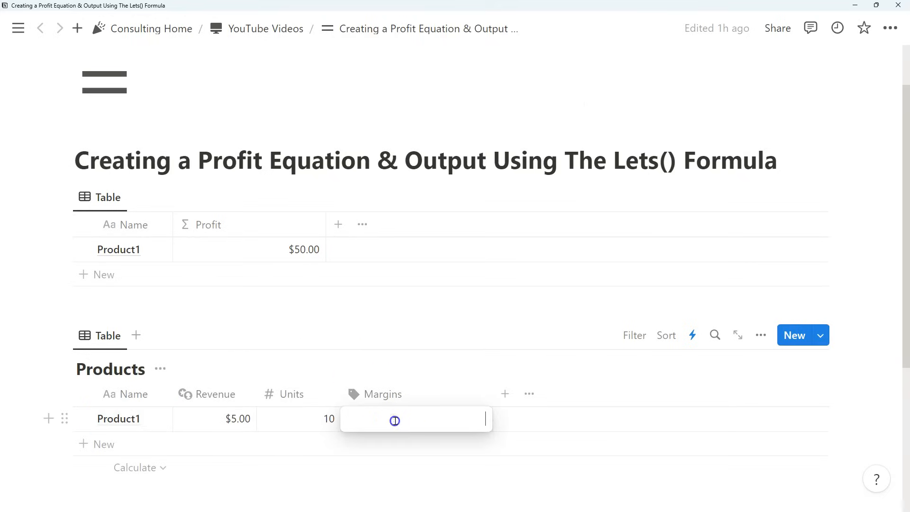
type("0")
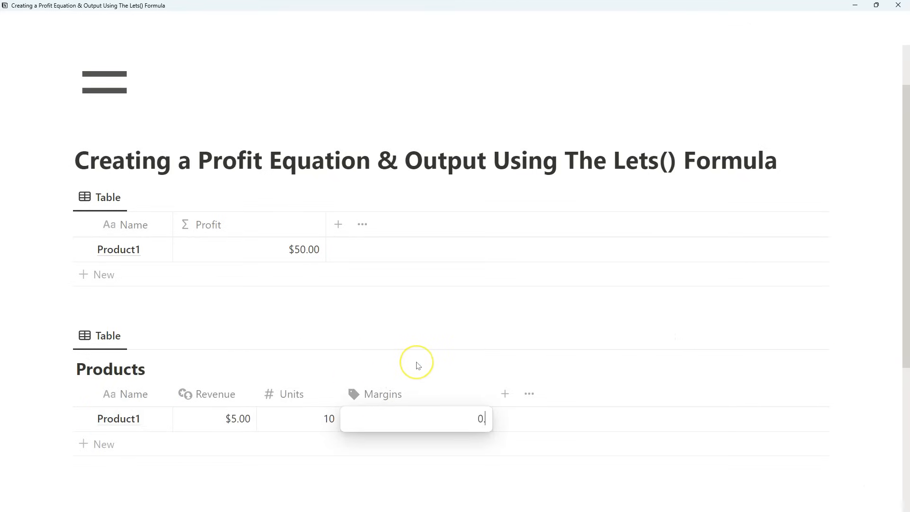
type(".8")
key("Return")
left_click_drag(490, 386, 444, 388)
left_click_drag(444, 388, 416, 389)
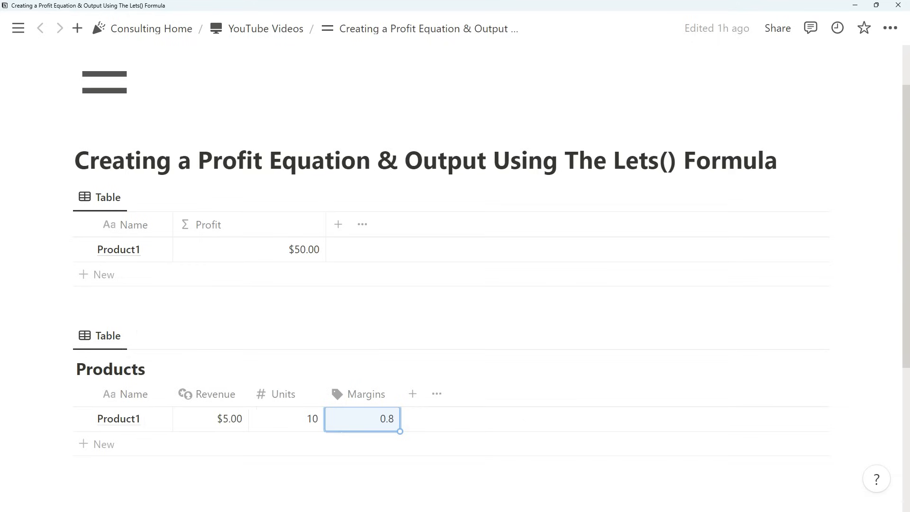
- Add a variable Margin set to the Margins property after Total in the Profit formula, separated by a blank line
left_click(240, 248)
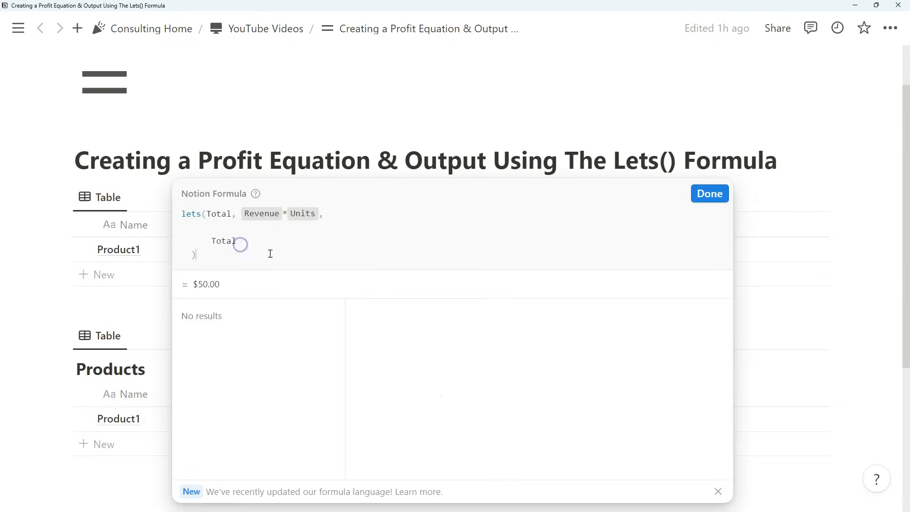
left_click(346, 213)
key("shift+Return")
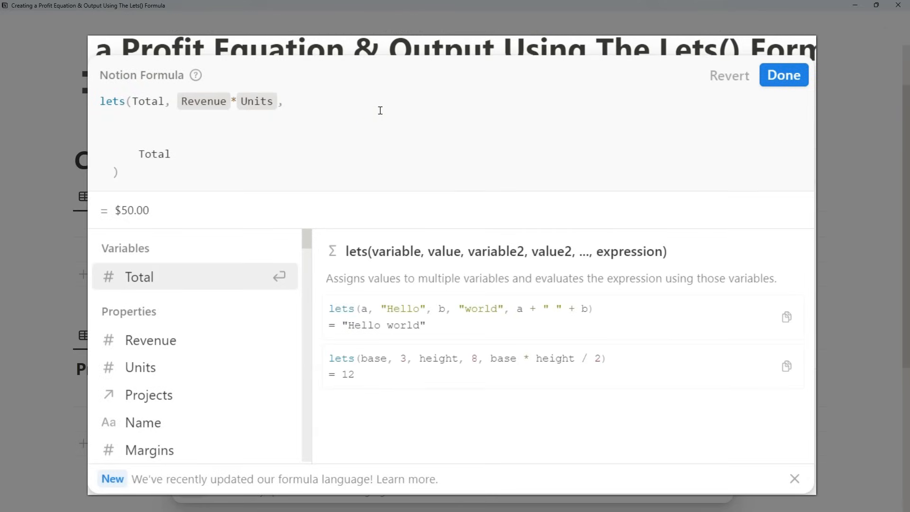
left_click(380, 112)
type("Margin,")
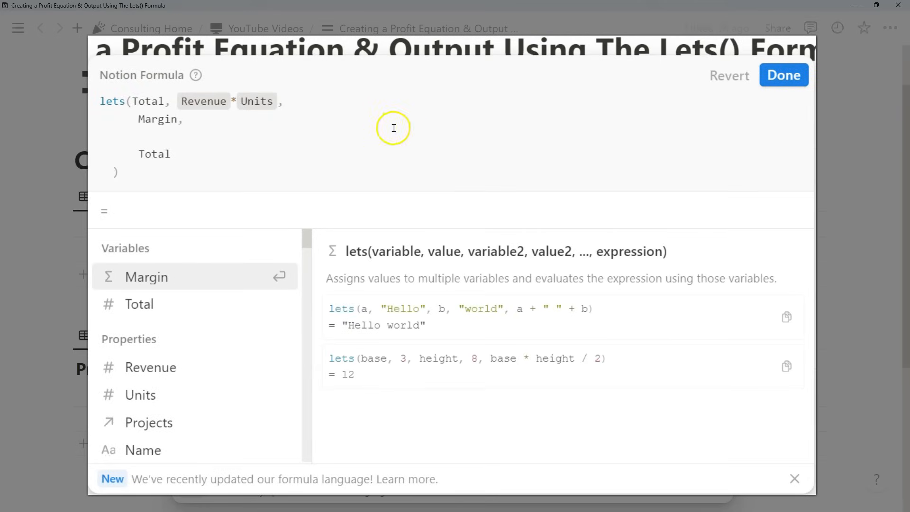
scroll(188, 309, "down", 2)
left_click(147, 429)
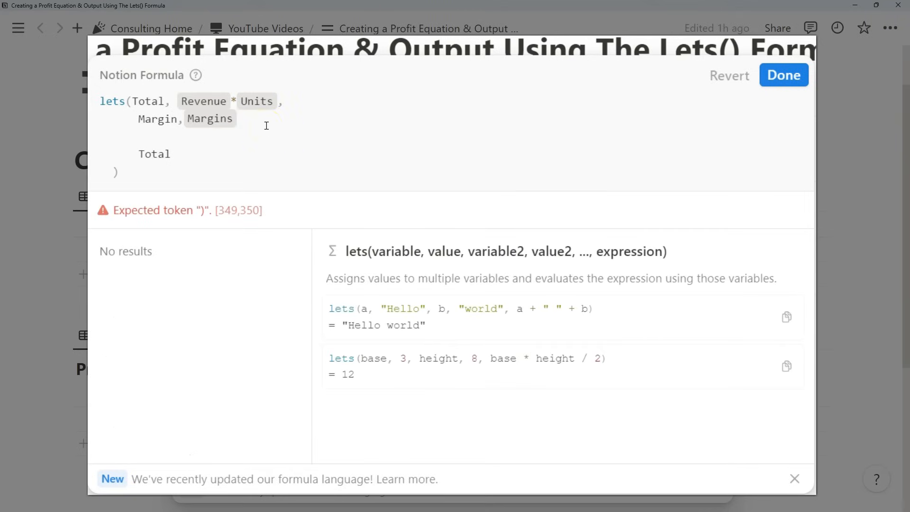
type(",")
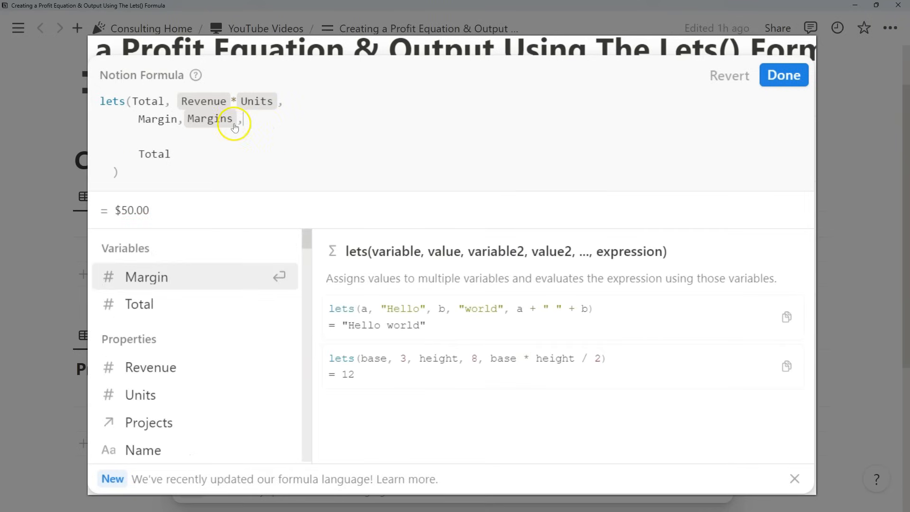
left_click(303, 102)
key("Return")
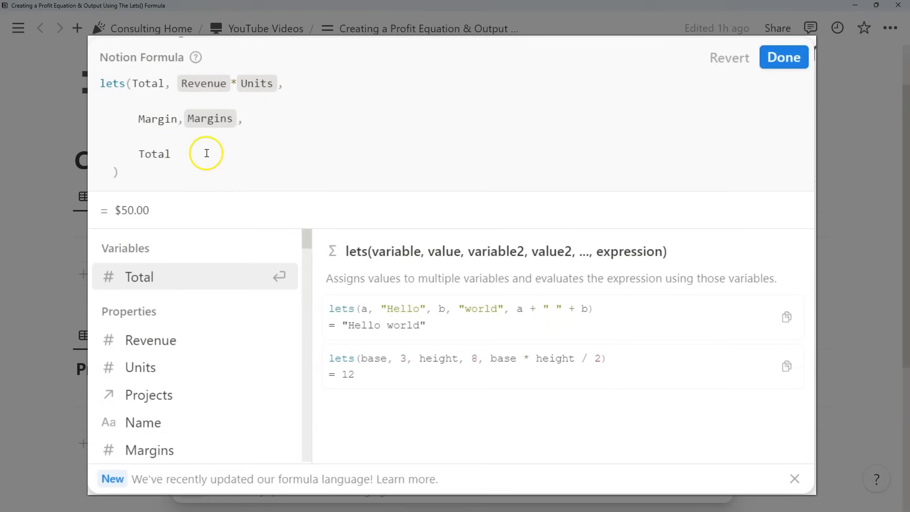
- Change the final lets() expression to Total*Margin and save the Profit formula
left_click(179, 154)
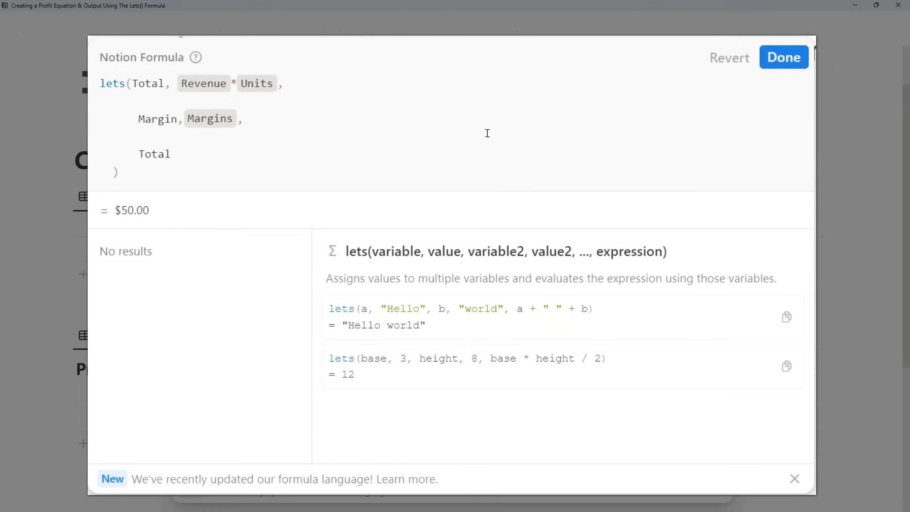
type("*")
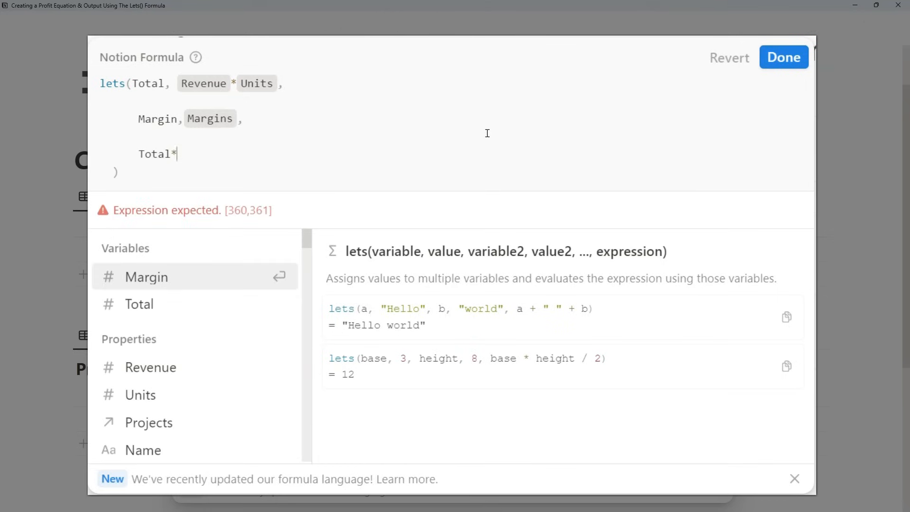
key("Return")
left_click(784, 57)
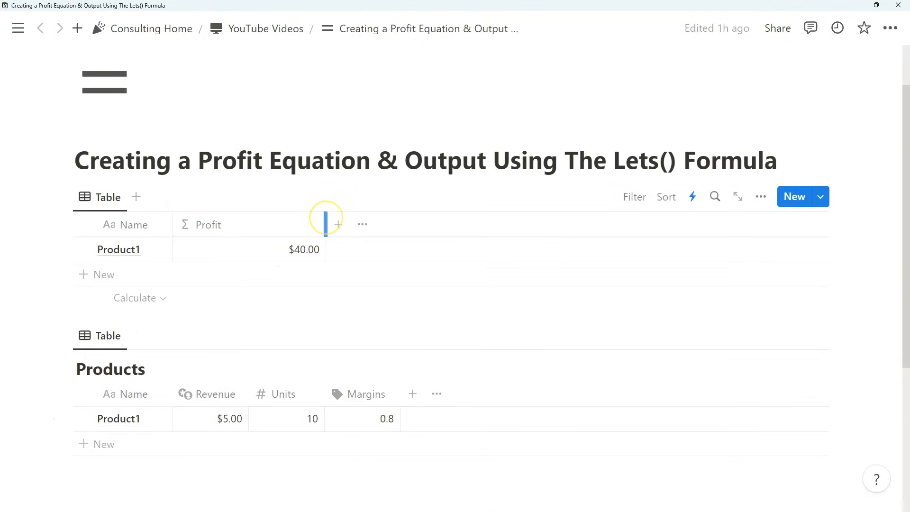
- Add a row named Product2 to the Products table with revenue of $5.00 and 10 units
left_click(299, 252)
left_click(97, 444)
key("Escape")
left_click(129, 256)
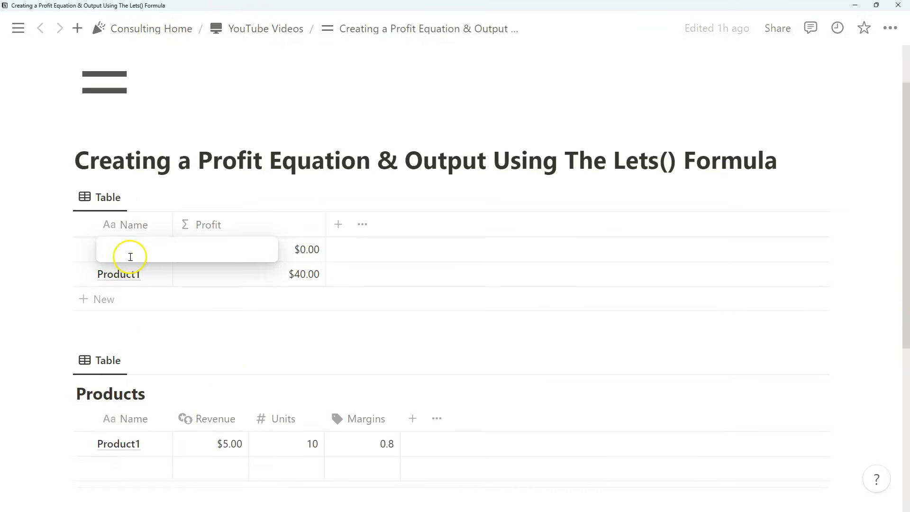
type("Product2")
- Set Product2's margin to 0.75 in the Products table
left_click(362, 468)
key("Escape")
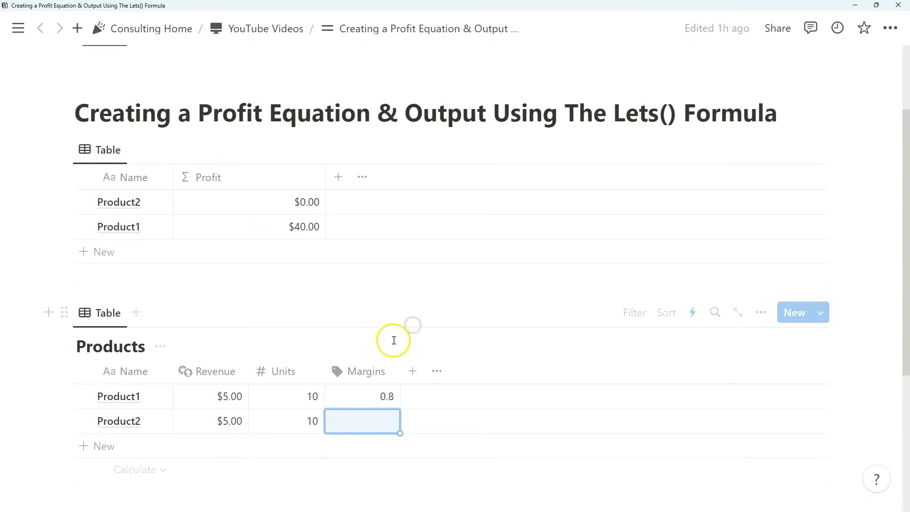
left_click(382, 431)
type("0.75")
key("Return")
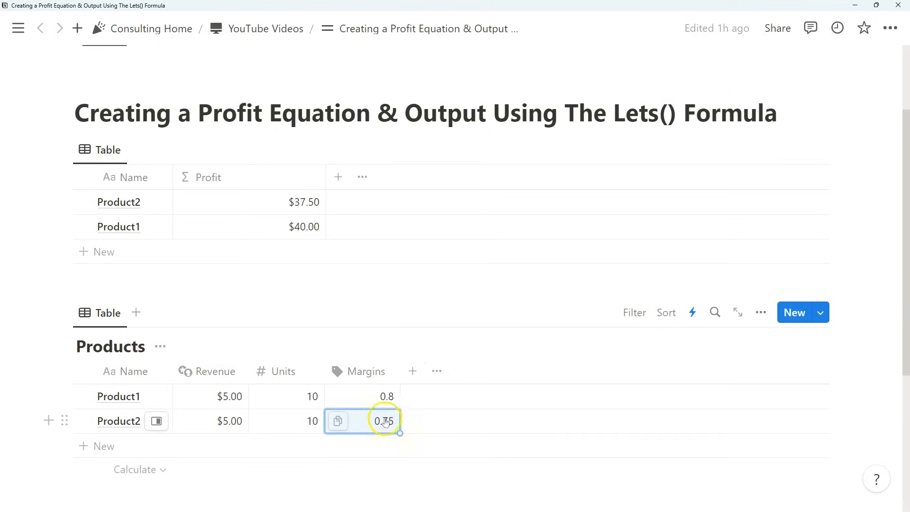
- Change the Margin variable's value in the Profit formula to if(Margins.empty() = true,1,Margins)
left_click(247, 203)
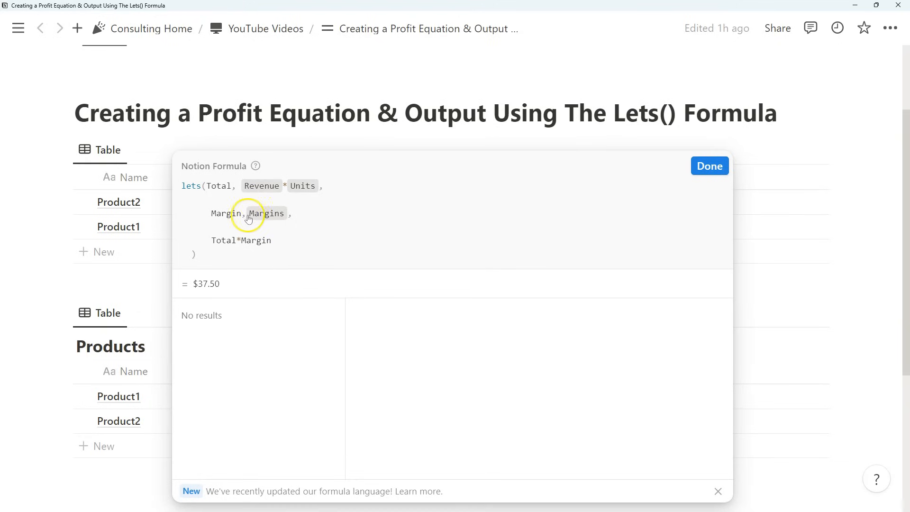
key("Escape")
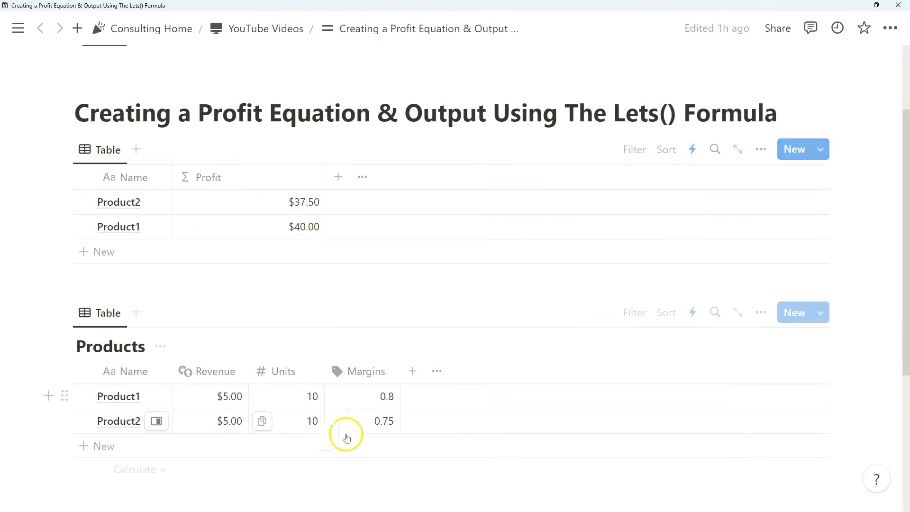
left_click(277, 227)
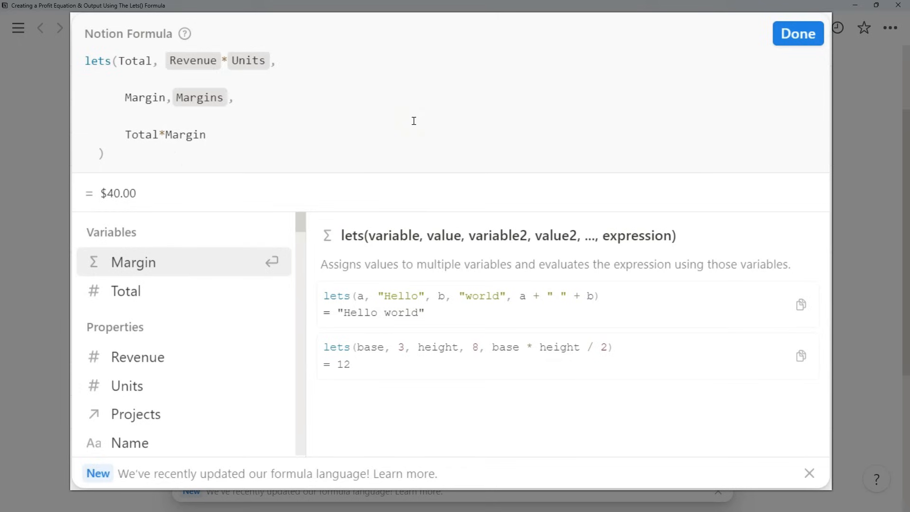
type("if(")
left_click(235, 445)
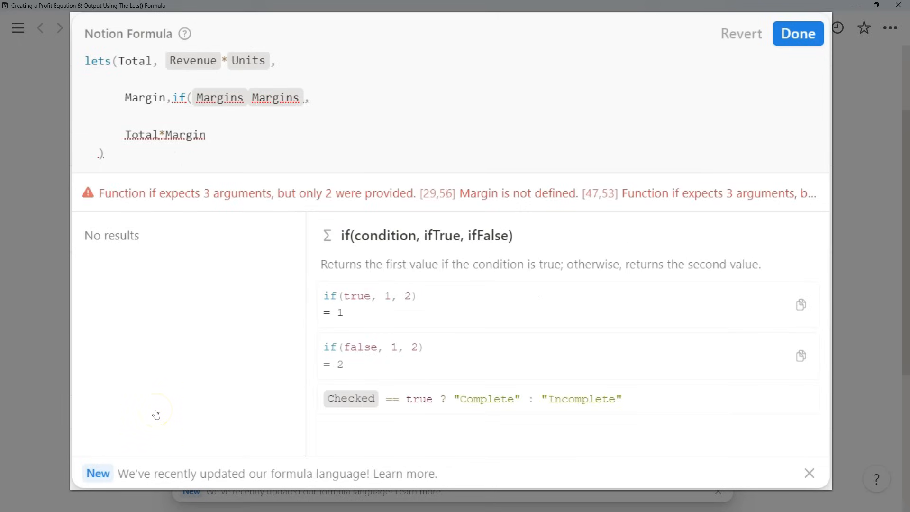
type(",if(Margins.empty() = true,")
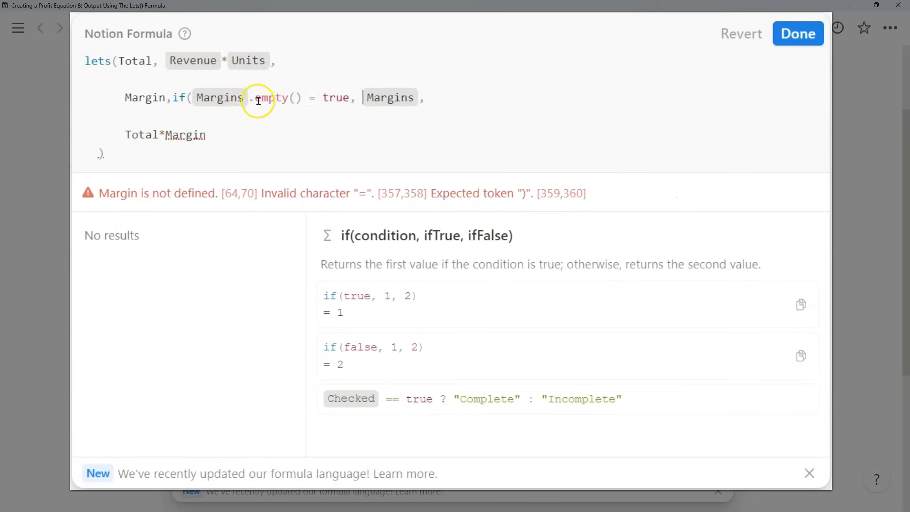
key("BackSpace")
type("1,")
left_click(426, 100)
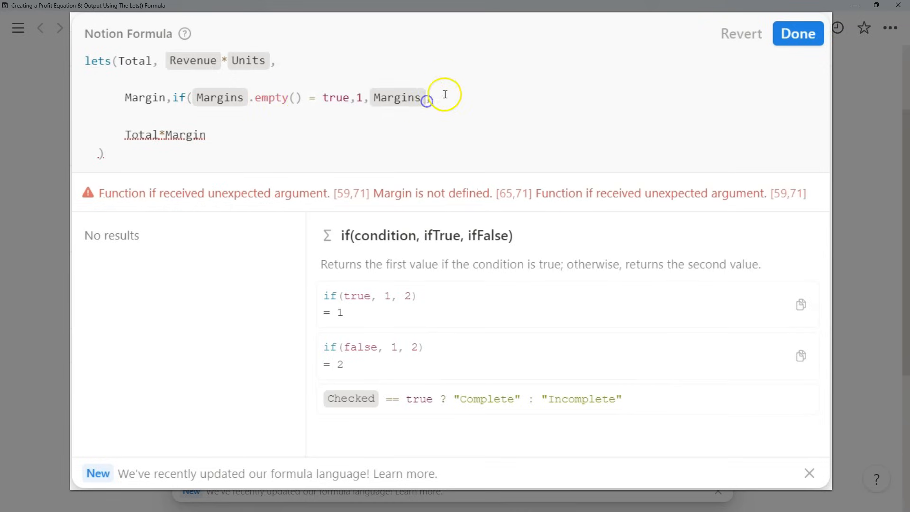
type("),")
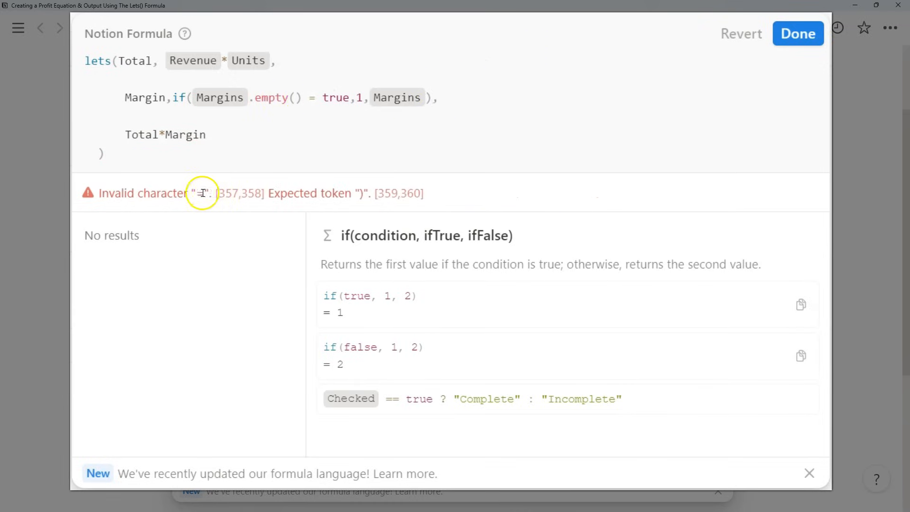
- Correct the comparison operator in the Margin variable's if() condition to == and save the Profit formula
left_click_drag(99, 194, 202, 194)
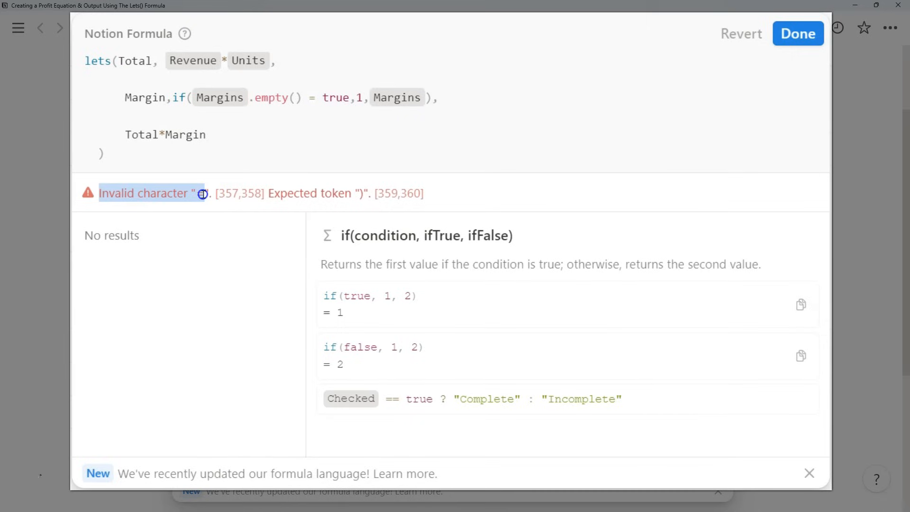
left_click(309, 97)
type("=")
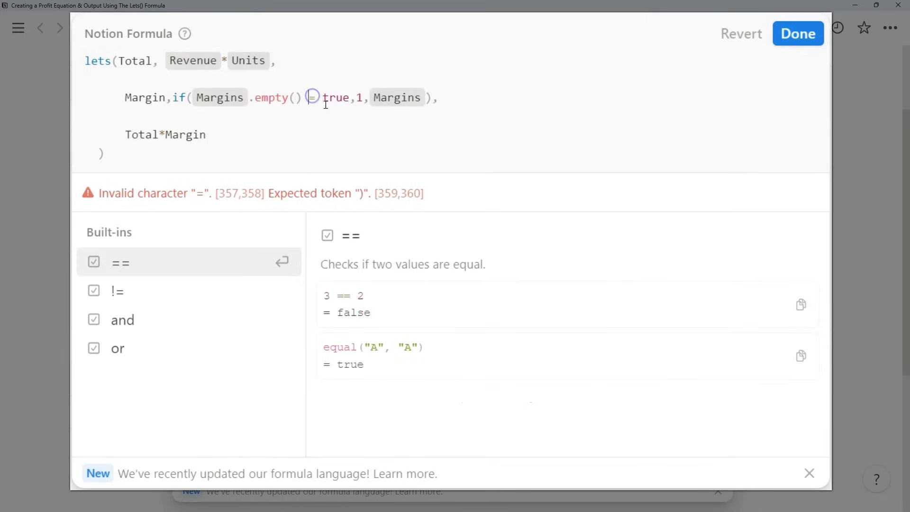
left_click_drag(323, 97, 309, 97)
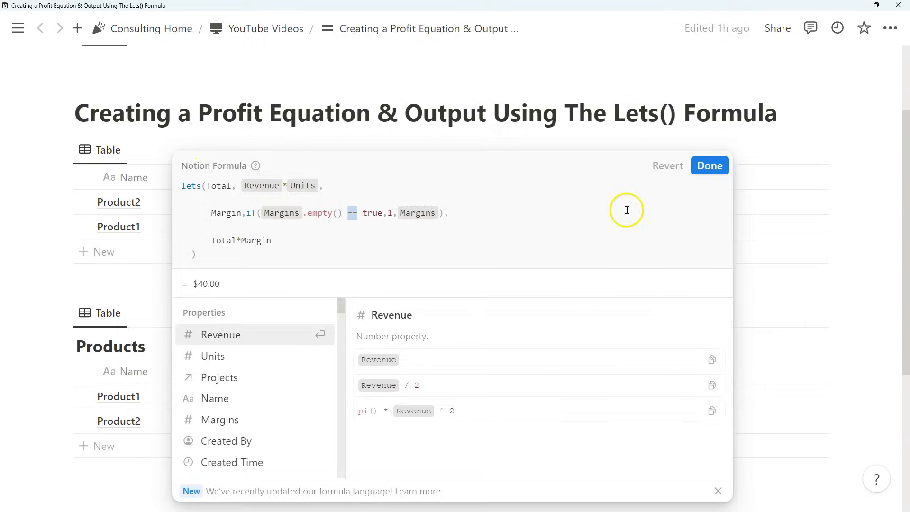
left_click(798, 34)
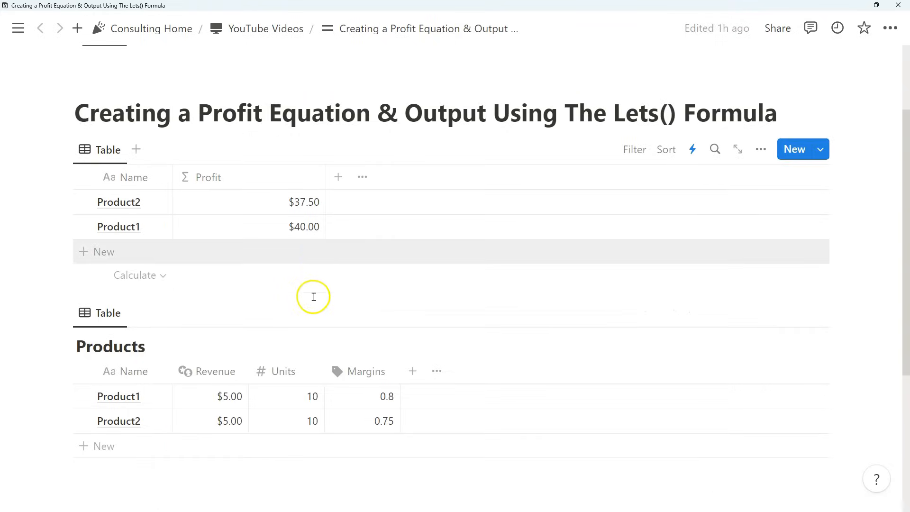
- Clear Product2's margin in the Products table and review the Margin variable's fallback value of 1 in the Profit formula
scroll(310, 296, "down", 1)
left_click(375, 373)
left_click_drag(396, 373, 372, 373)
key("BackSpace")
left_click(406, 271)
scroll(394, 268, "up", 1)
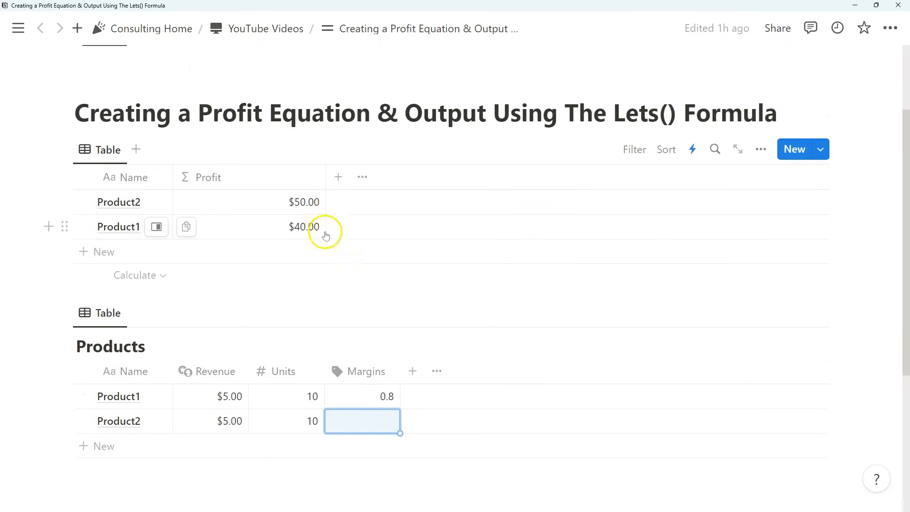
left_click(278, 203)
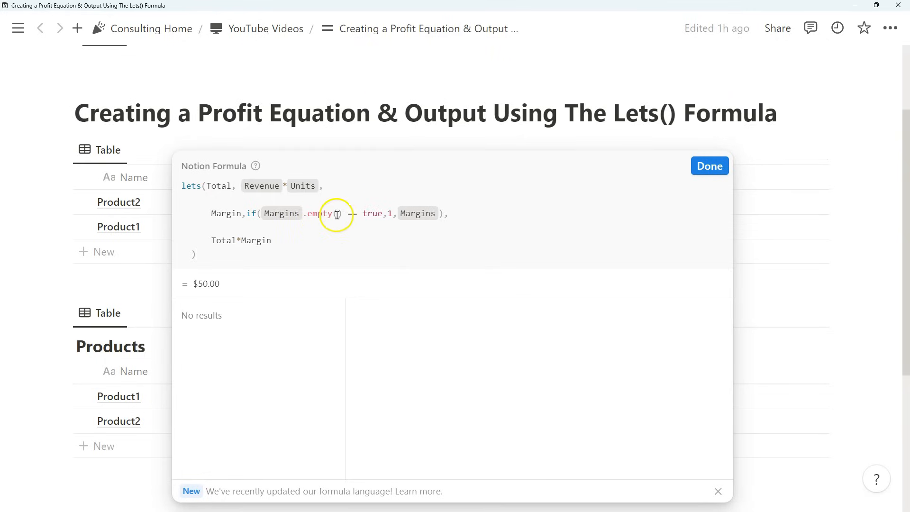
left_click(389, 214)
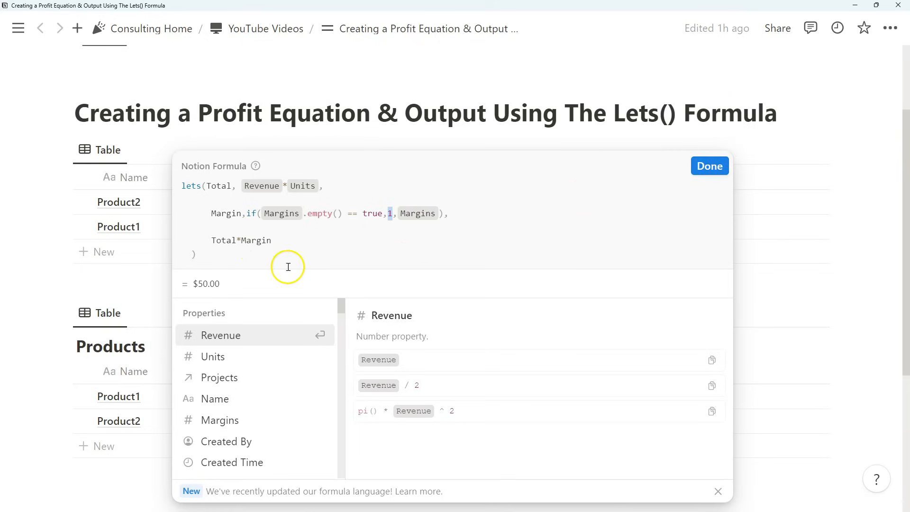
left_click(473, 210)
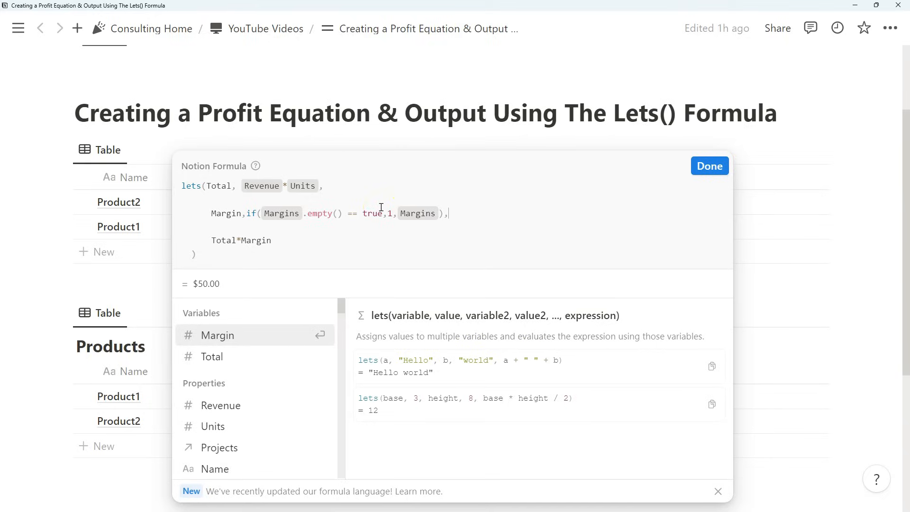
left_click(720, 170)
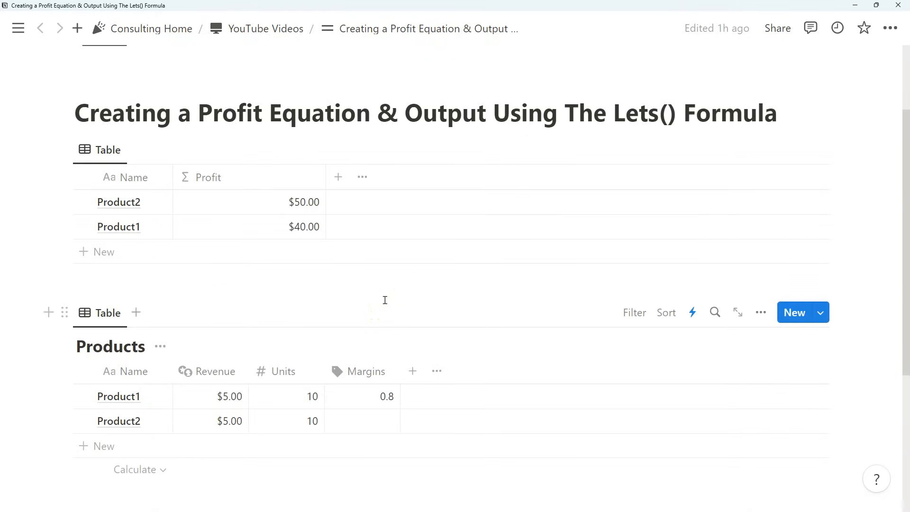
- Add a checkbox property named Special? after Margins in the Products table
left_click(412, 371)
scroll(682, 315, "down", 2)
scroll(682, 318, "down", 2)
left_click(673, 352)
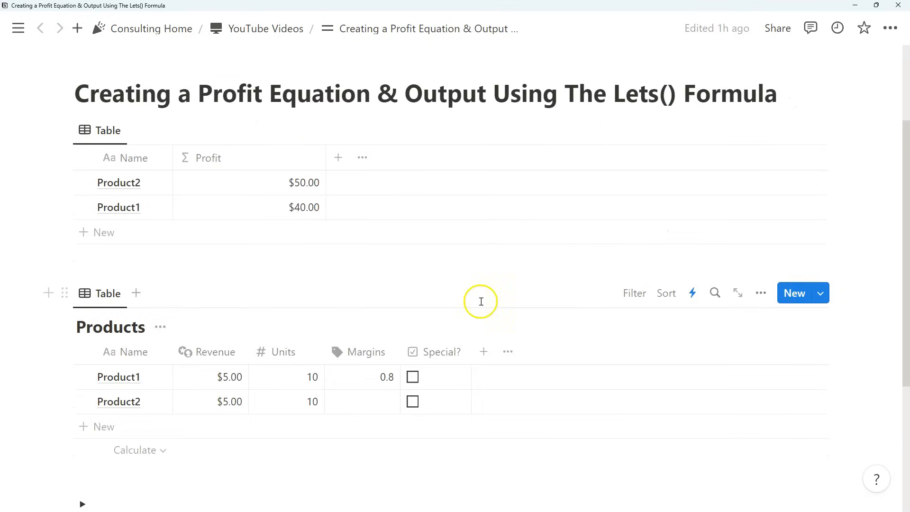
scroll(480, 301, "down", 1)
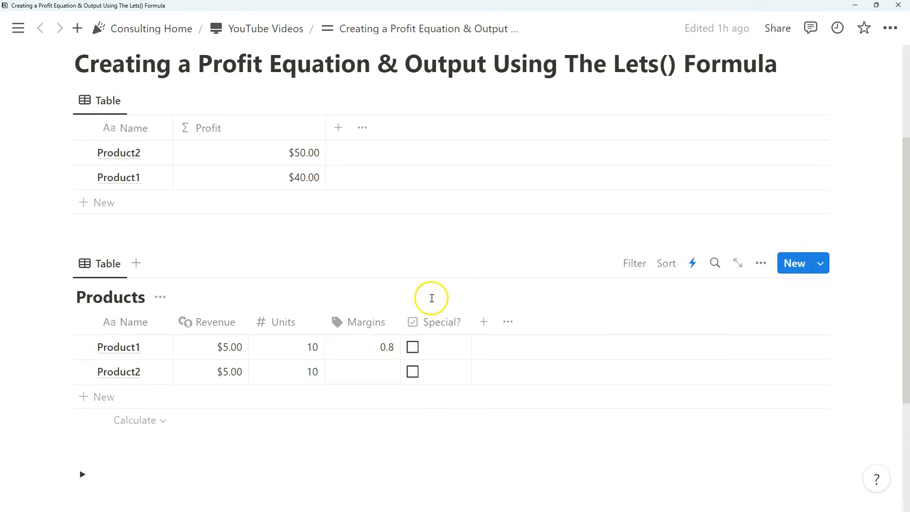
- Add a variable named Special on its own line after the Margin variable in the Profit formula
left_click(254, 153)
left_click(457, 214)
key("Return")
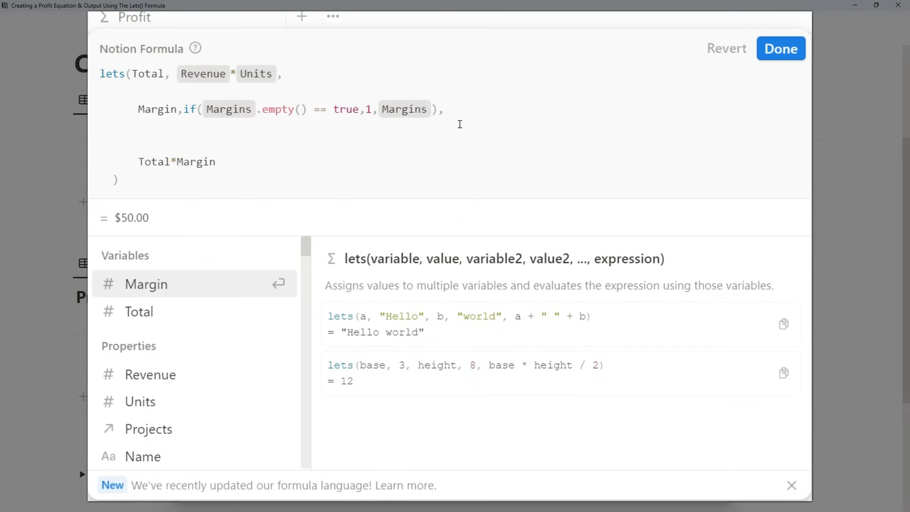
type("Special,")
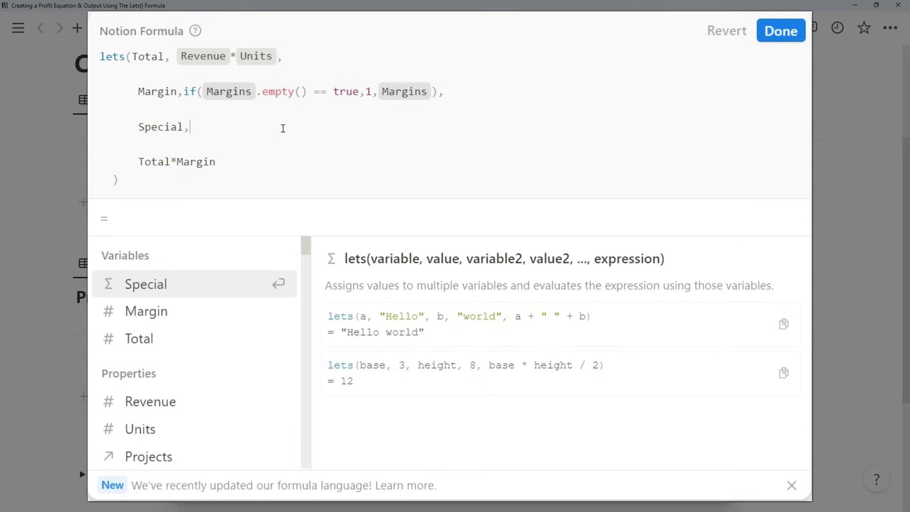
- Set the Special variable's value to toNumber(Special?)*100, followed by a comma
type("toN")
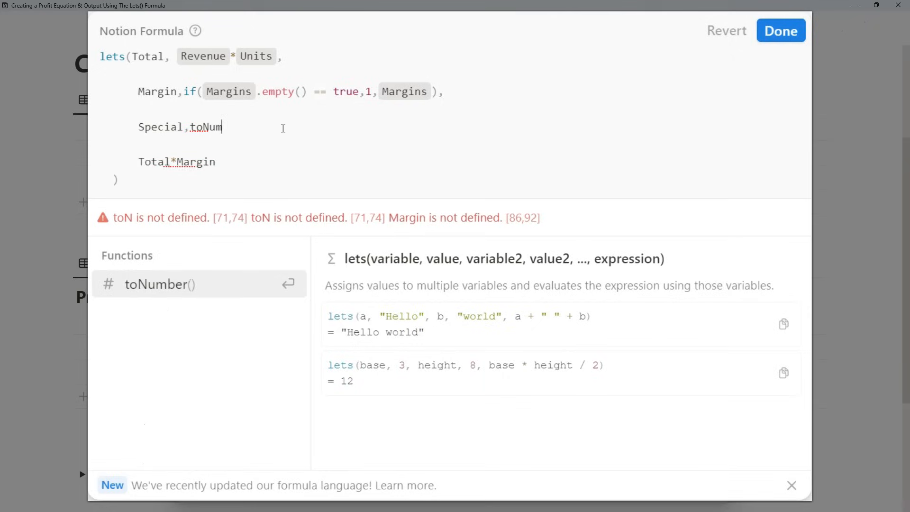
type("um")
key("Return")
scroll(171, 341, "down", 3)
left_click(188, 416)
type(")")
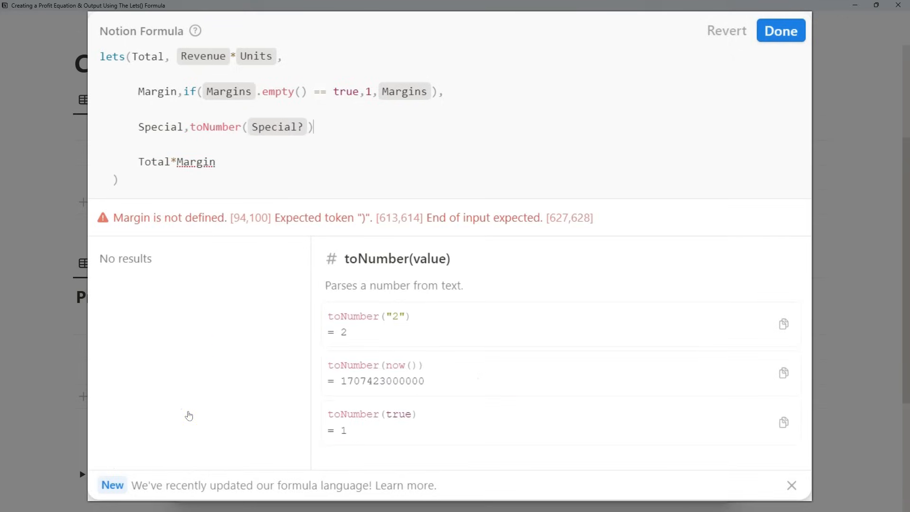
left_click(186, 412)
type("*100")
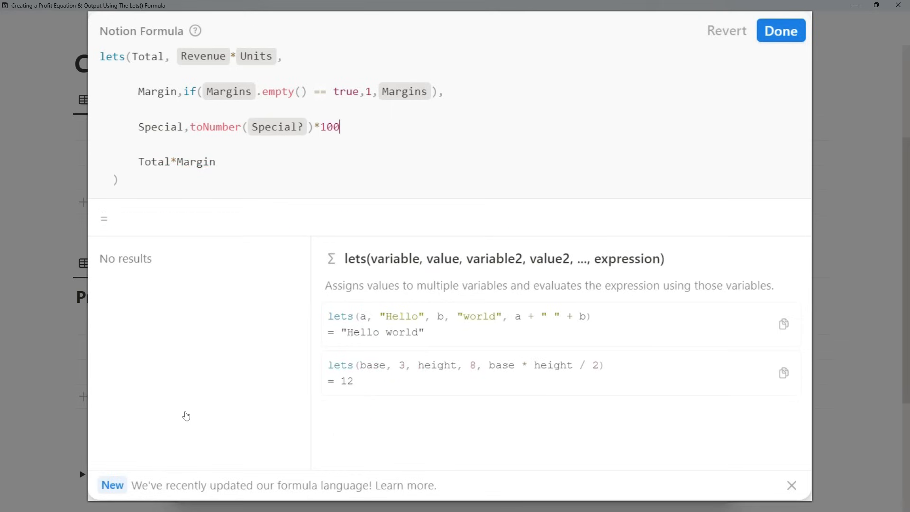
type(",")
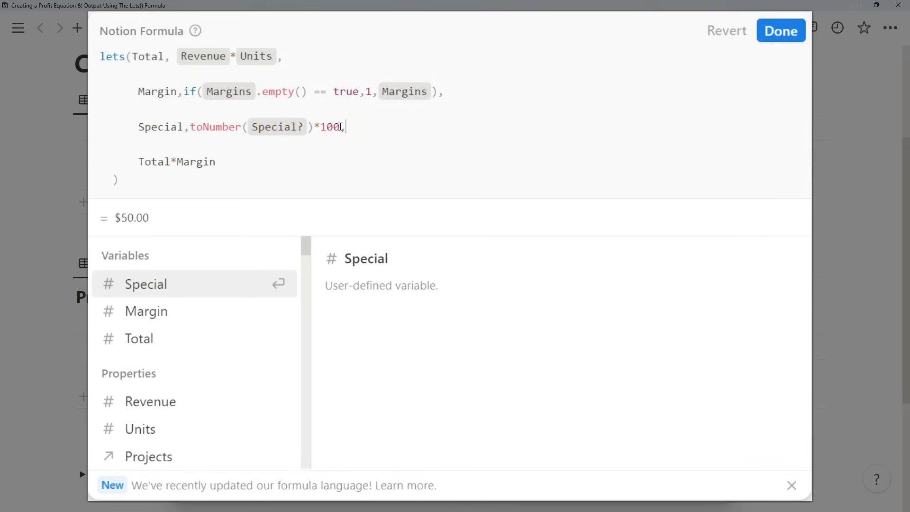
- Change the final lets() expression to Total*Margin-Special and save the Profit formula
left_click_drag(341, 127, 189, 125)
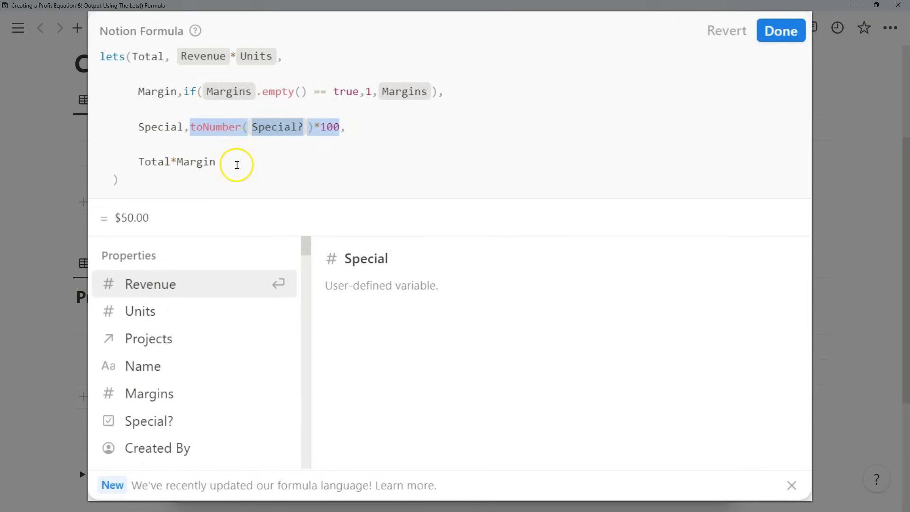
left_click(235, 162)
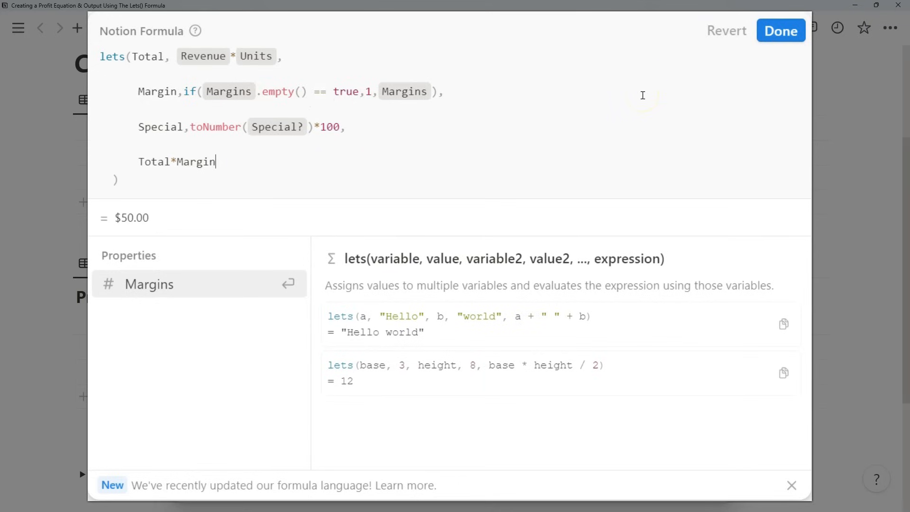
type("-Special")
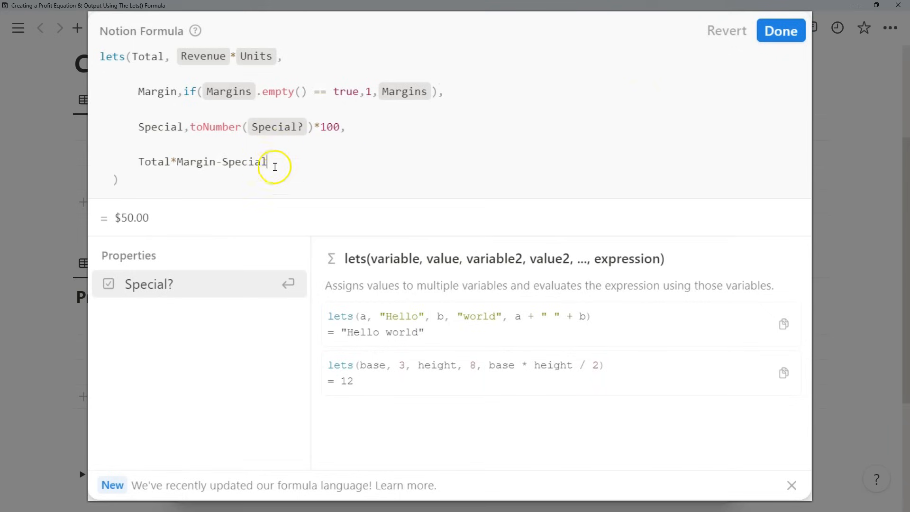
left_click_drag(270, 163, 229, 163)
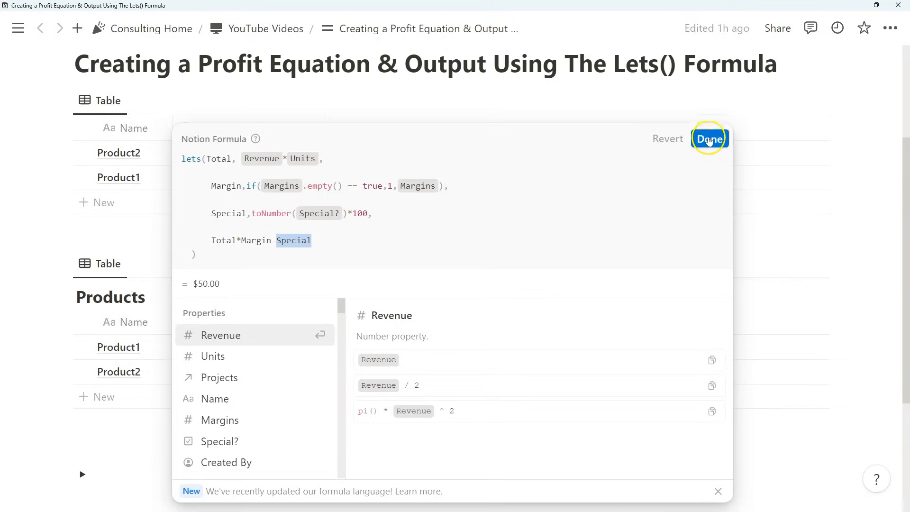
left_click(780, 33)
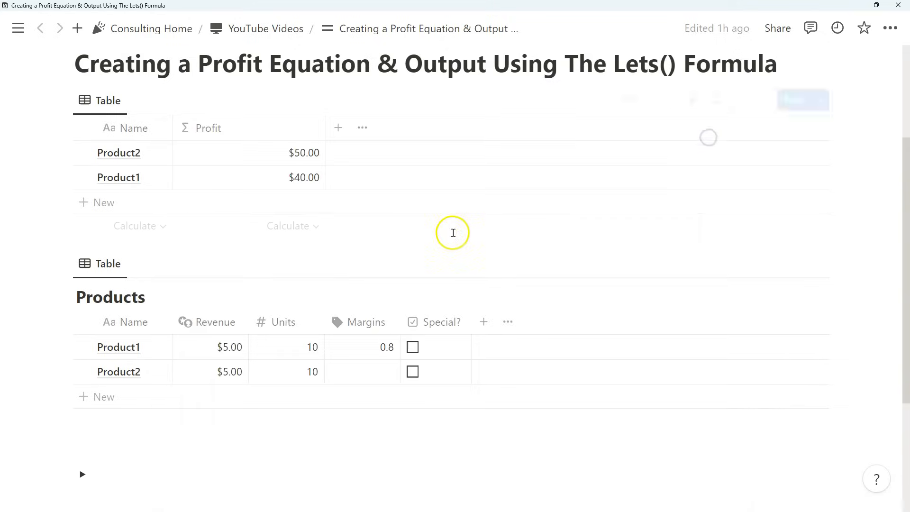
- Set the units of Product1 and Product2 to 100 and mark both products as Special?
left_click(237, 347)
left_click(291, 346)
left_click(292, 345)
type("09")
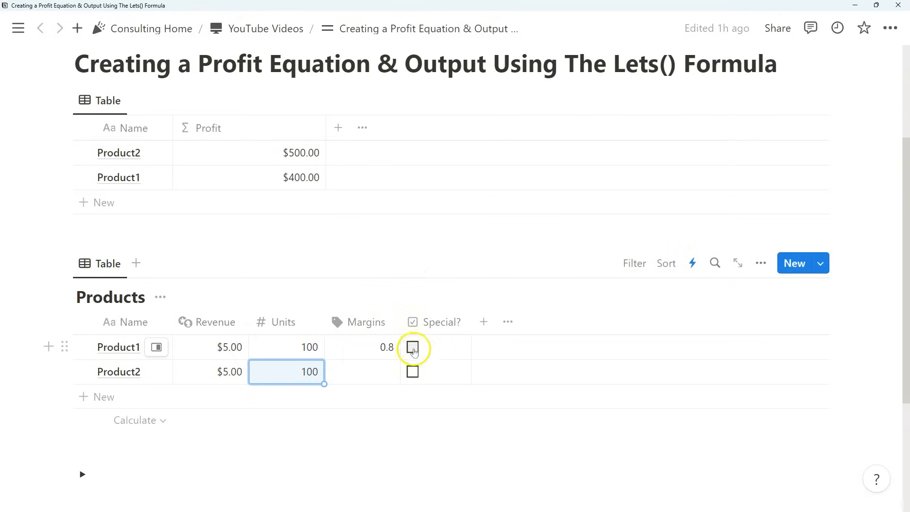
left_click(412, 347)
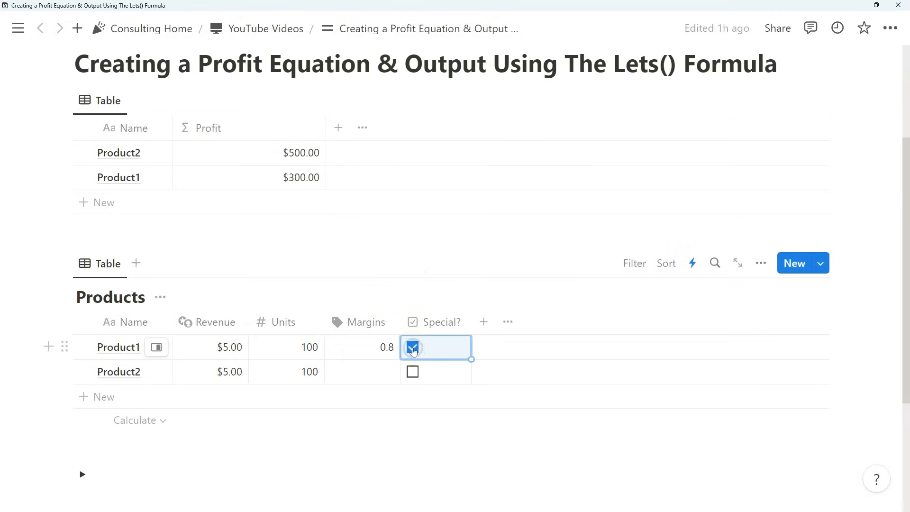
left_click(412, 371)
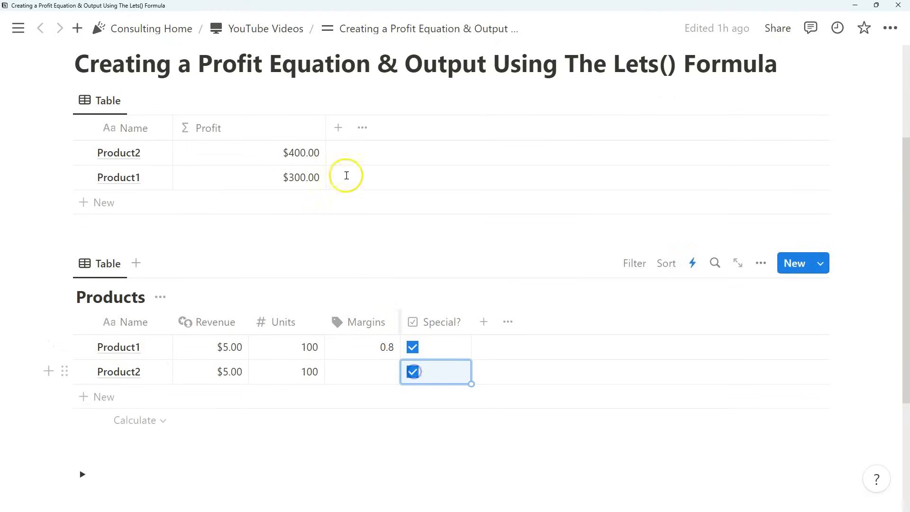
- Review the Profit formula, examining how the toNumber(Special?)*100 part defines the Special deduction
left_click(284, 158)
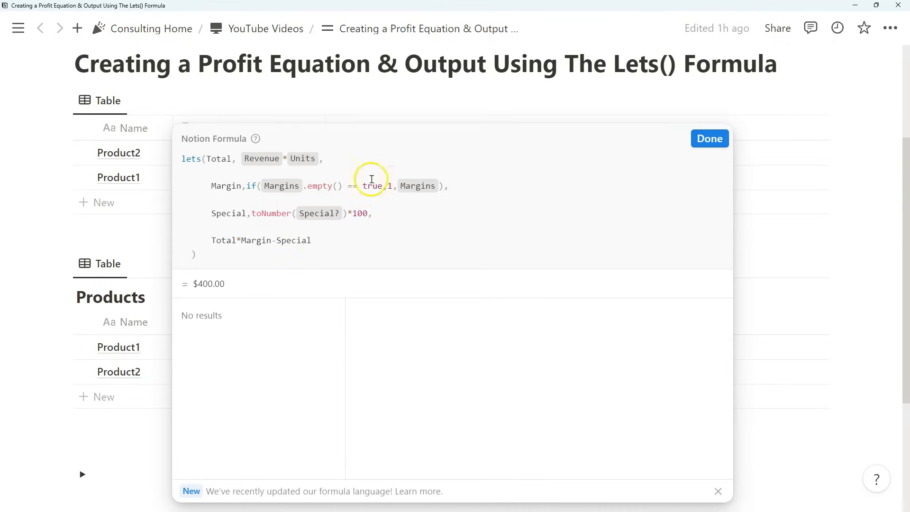
left_click(711, 141)
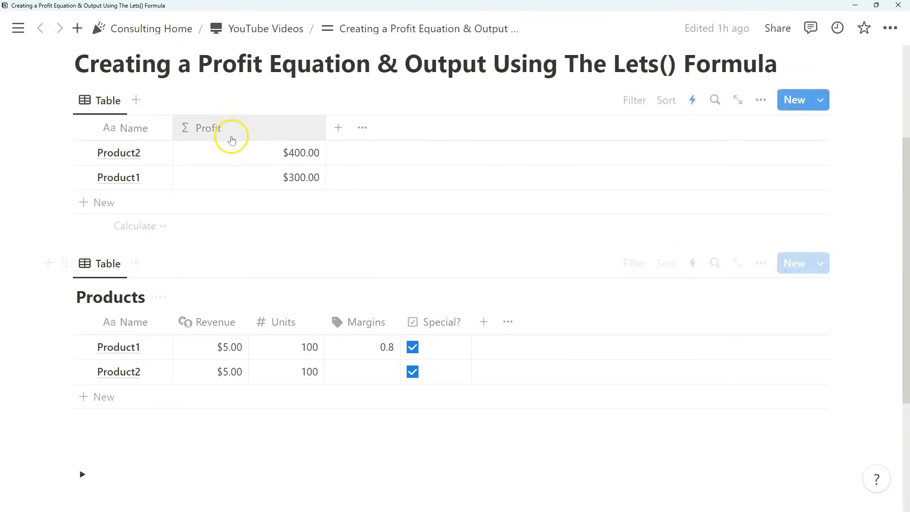
left_click(236, 153)
left_click_drag(367, 214, 250, 216)
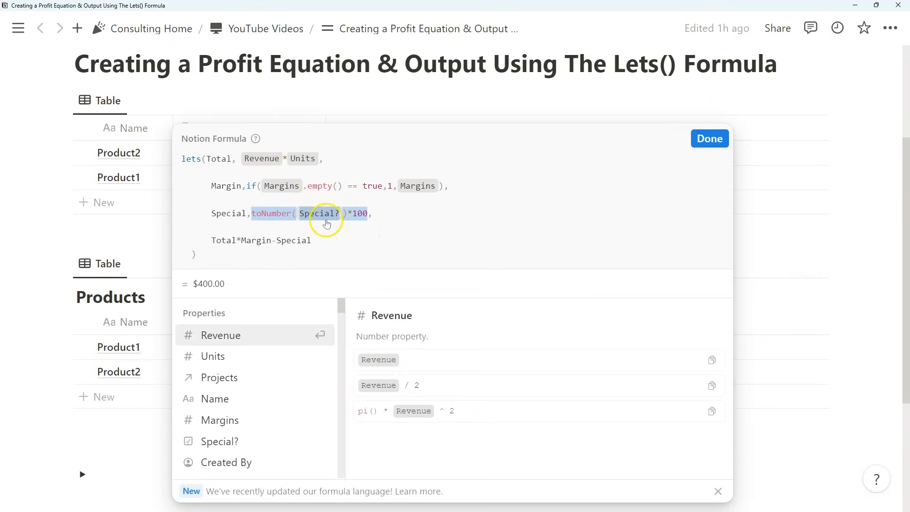
left_click(389, 214)
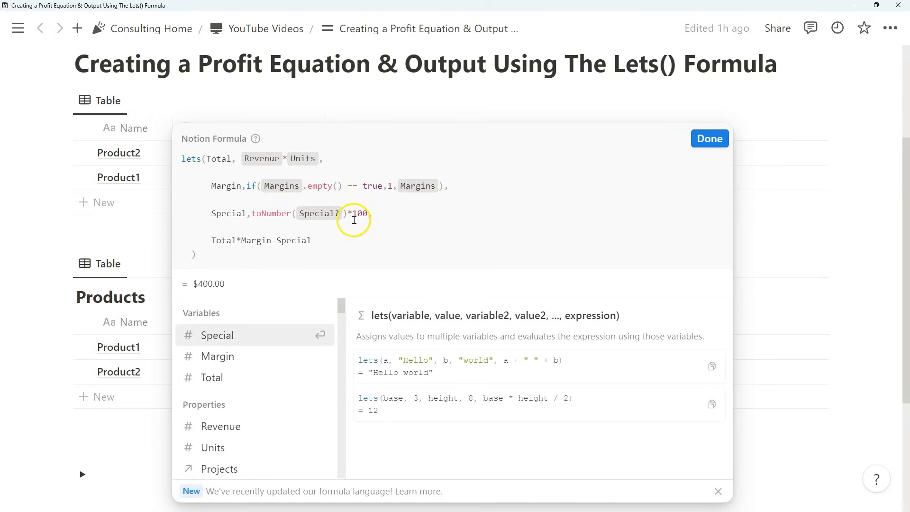
key("Escape")
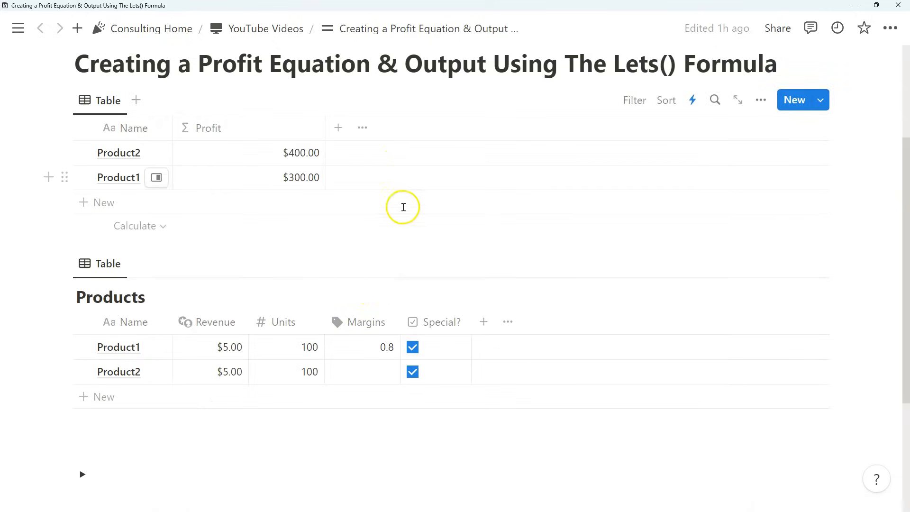
- Add a date property named Delivery Date to the Products table and narrow its column
left_click(483, 322)
scroll(678, 255, "down", 2)
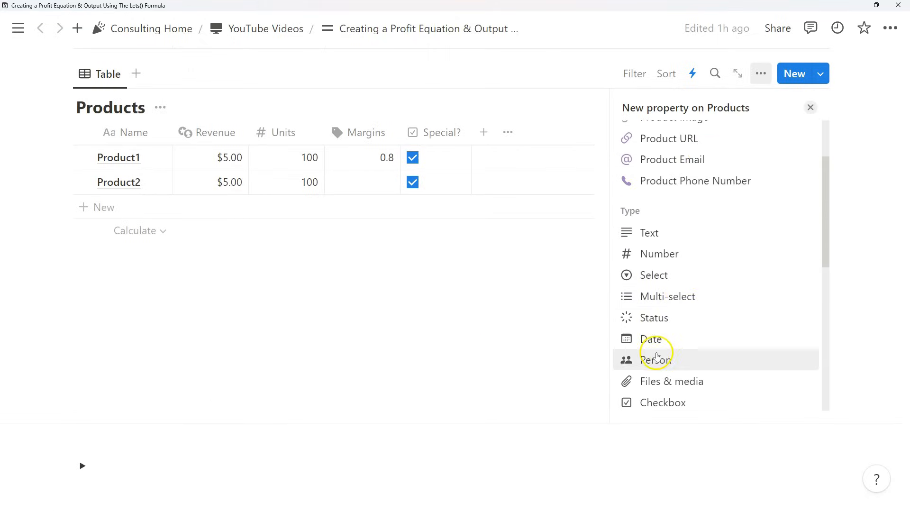
left_click(652, 339)
scroll(525, 403, "up", 1)
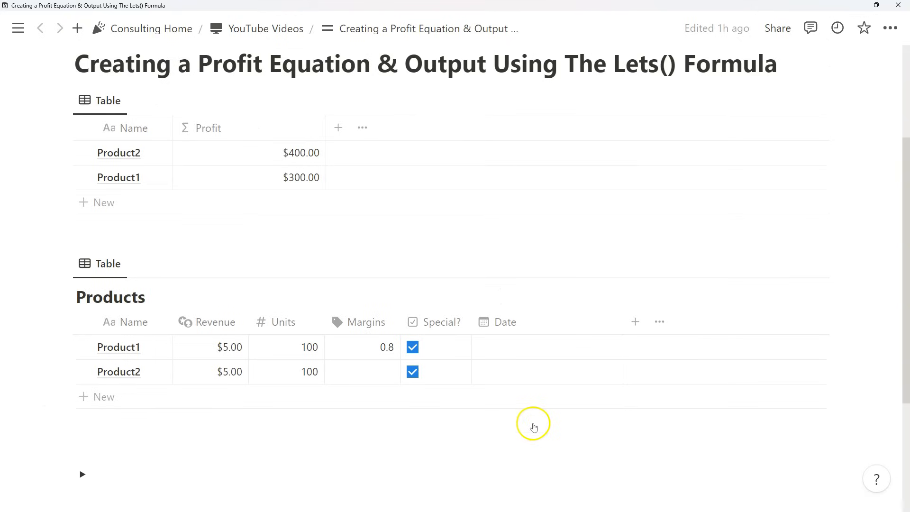
left_click_drag(622, 321, 580, 322)
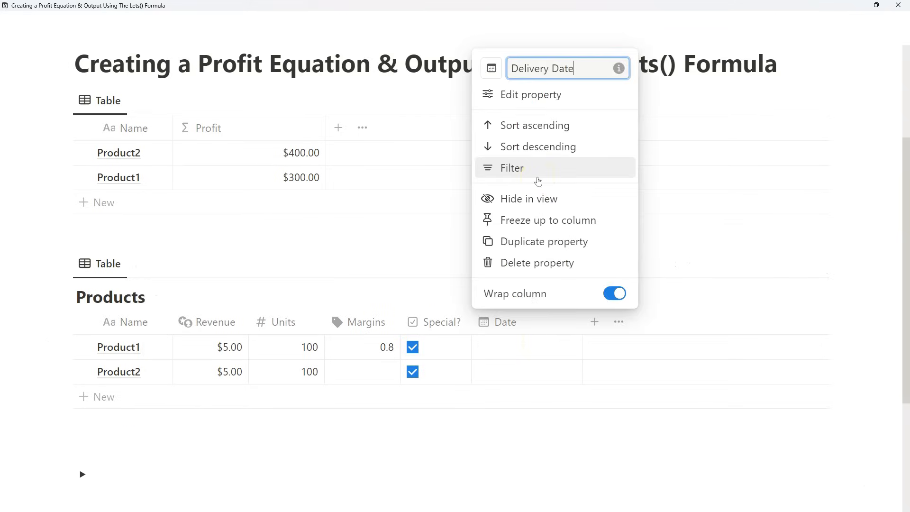
left_click(538, 178)
left_click(509, 253)
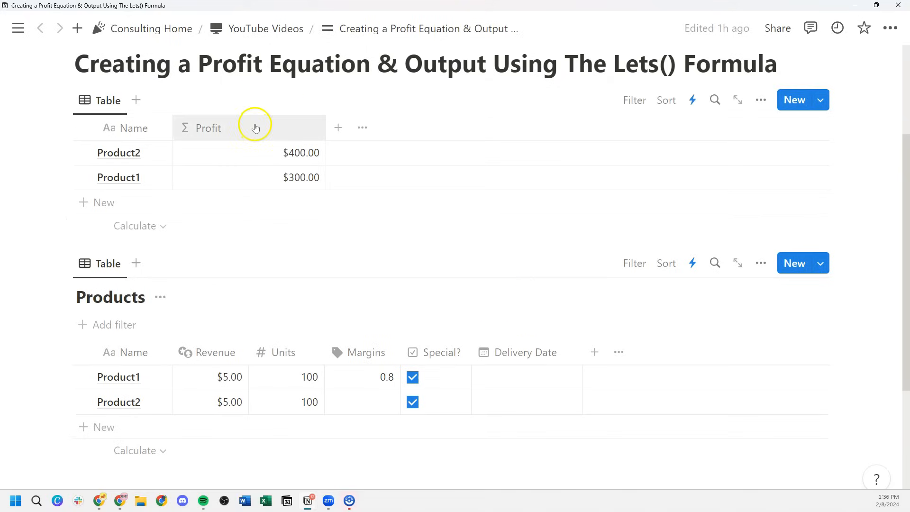
- Add a checkbox property named Complete? to the Products table and narrow its column
left_click(593, 356)
scroll(696, 299, "down", 3)
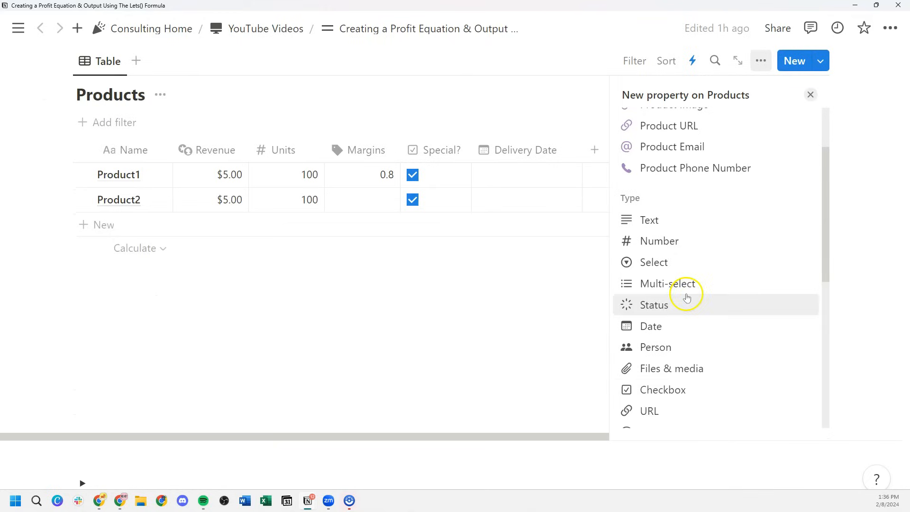
left_click(696, 395)
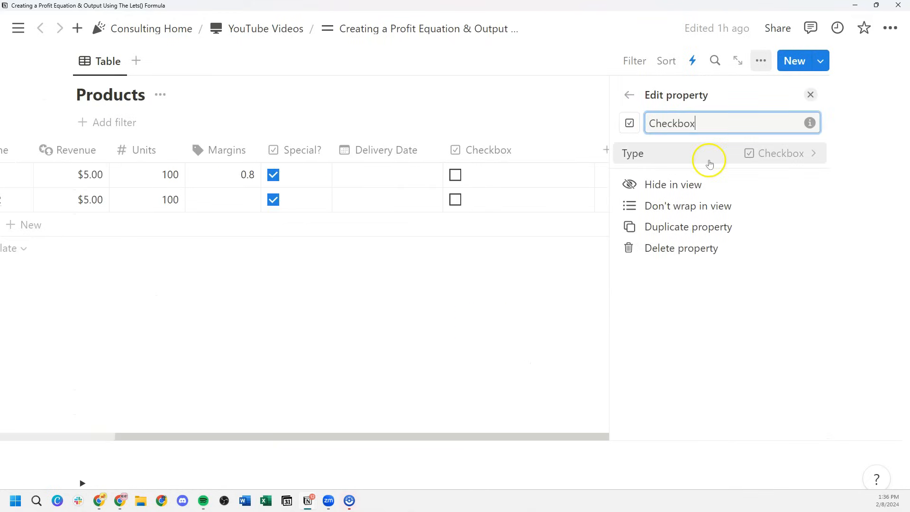
key("ctrl+a")
type("Complete?")
key("Return")
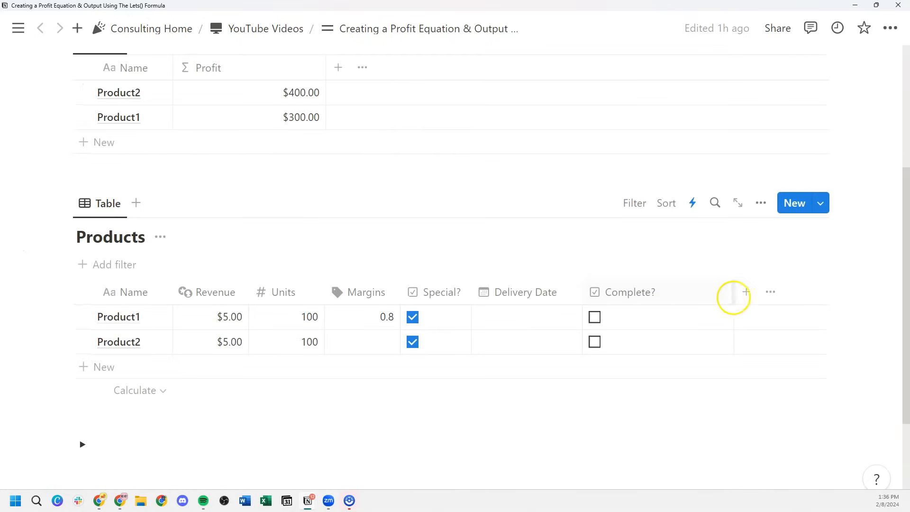
left_click_drag(734, 296, 675, 297)
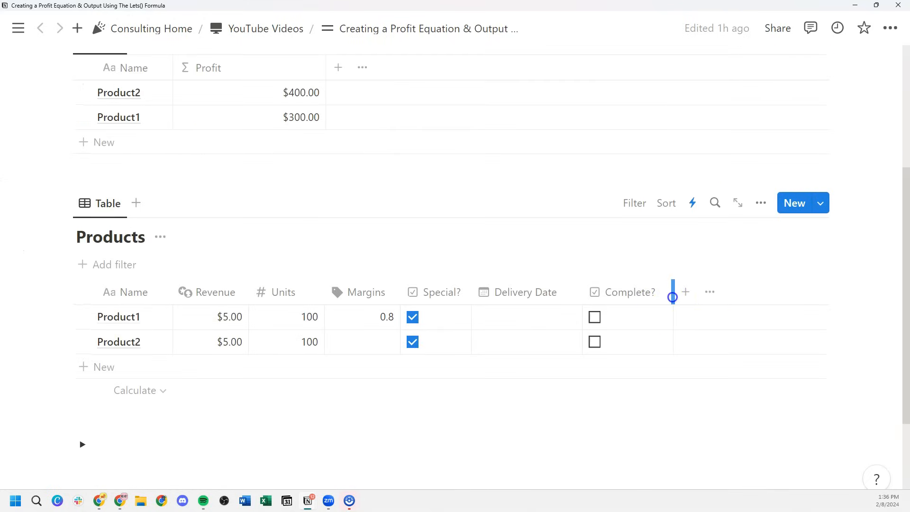
- Add a variable named Fees on its own line after Special in the Profit formula, with a comma closing its still-empty value
scroll(485, 324, "up", 1)
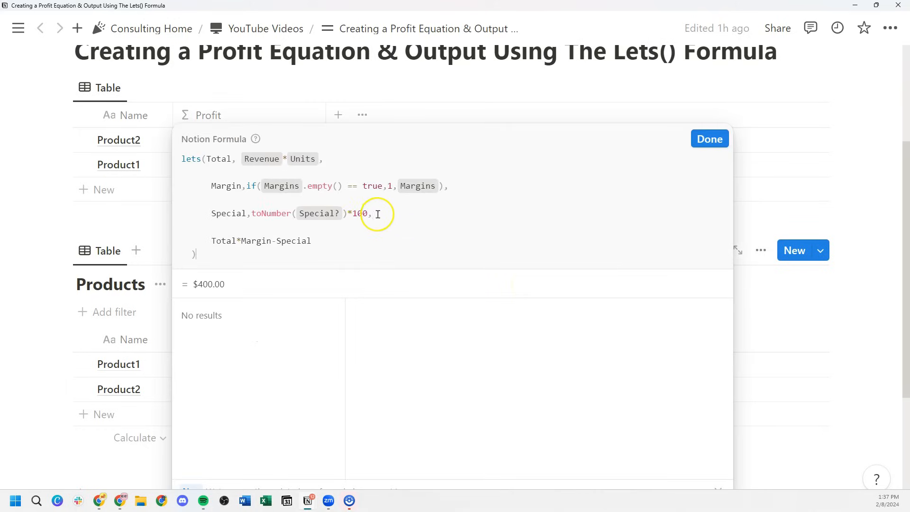
left_click(387, 215)
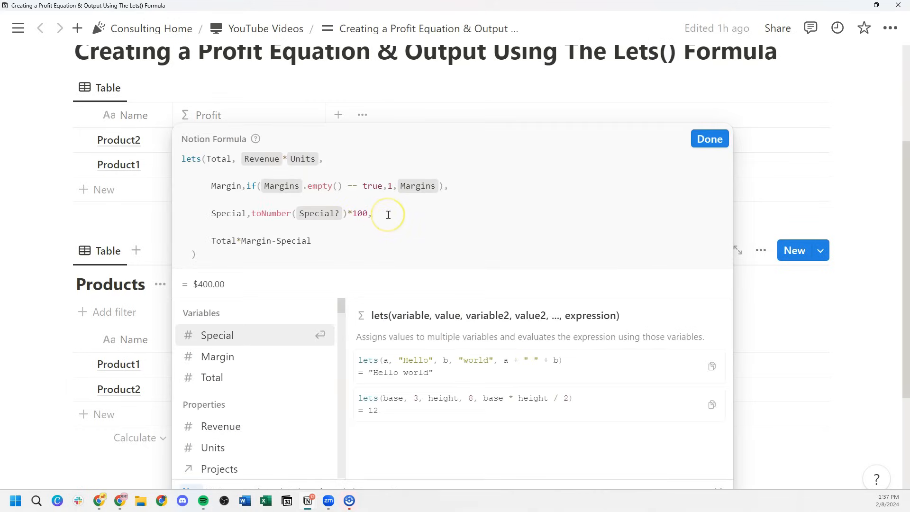
key("shift+Return")
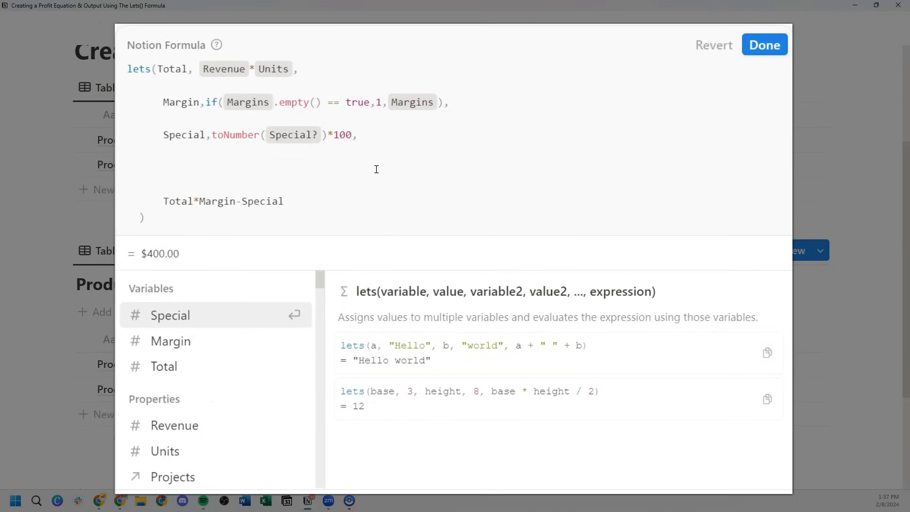
type("Fees")
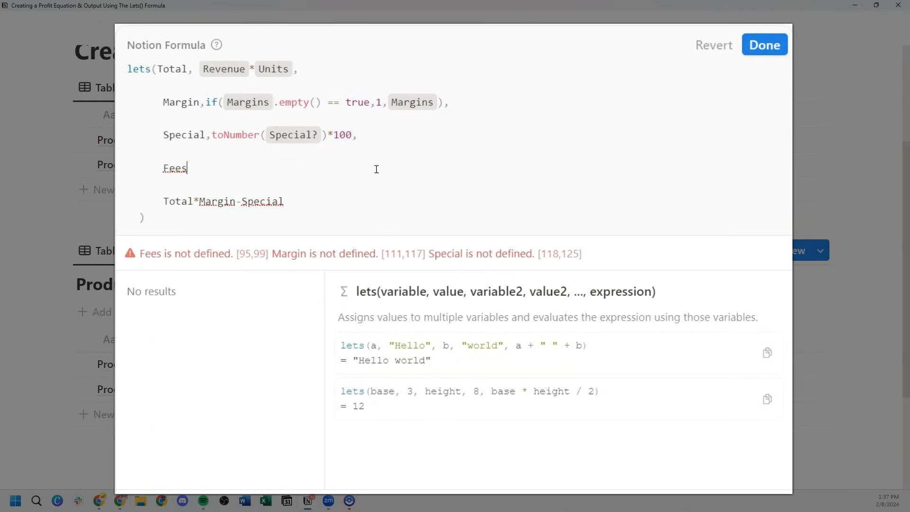
type(",")
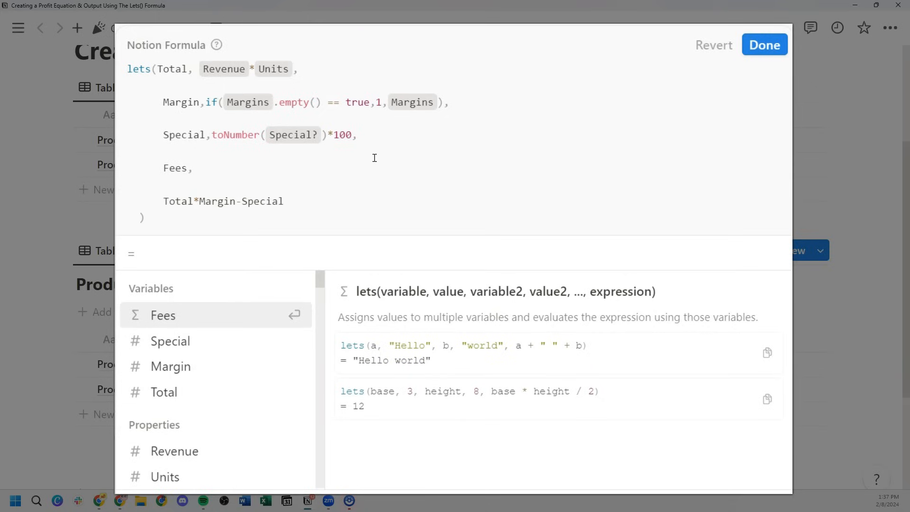
left_click(311, 167)
type(",")
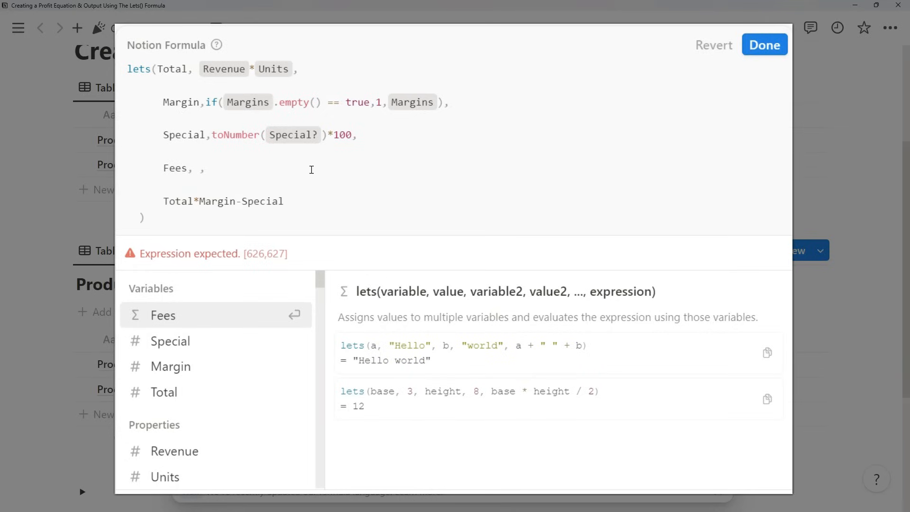
- Start the Fees value with ifs(dateBetween(now(),Delivery Date,"days"), using the Delivery Date property
type("ifs(date")
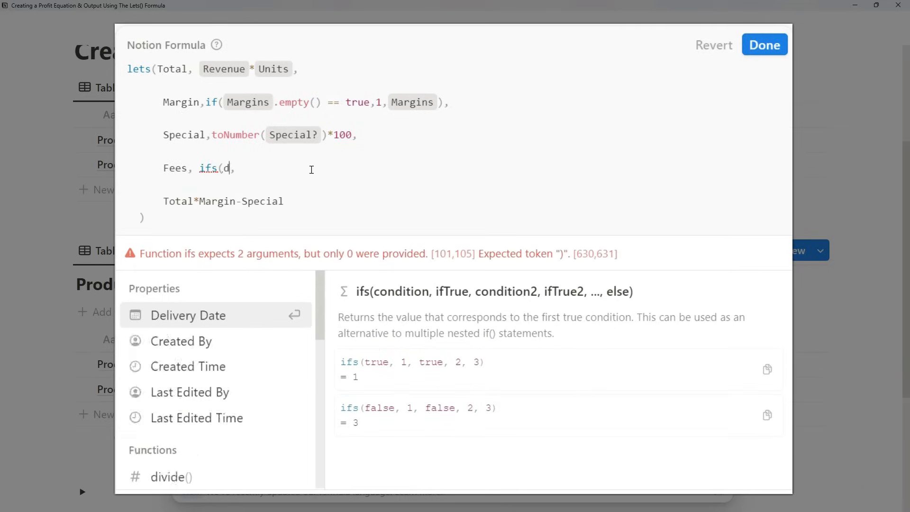
type("Between(now()")
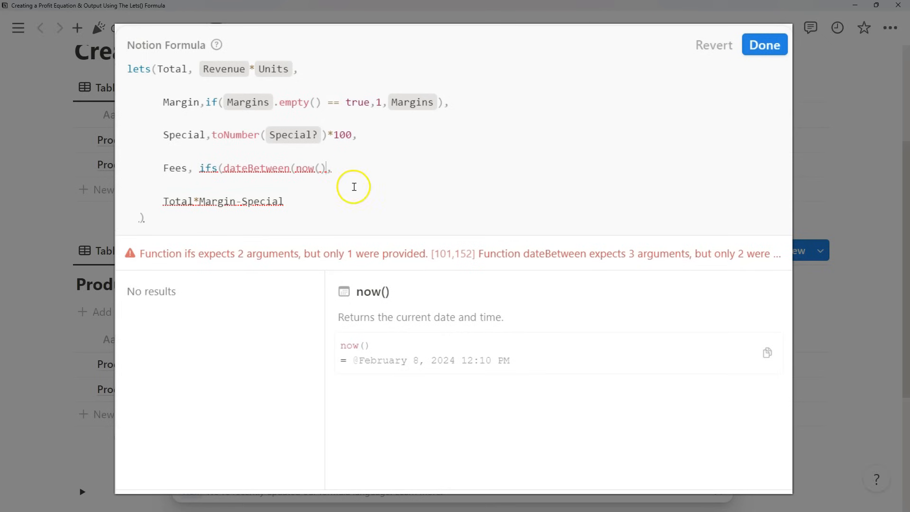
left_click(361, 168)
scroll(236, 341, "down", 5)
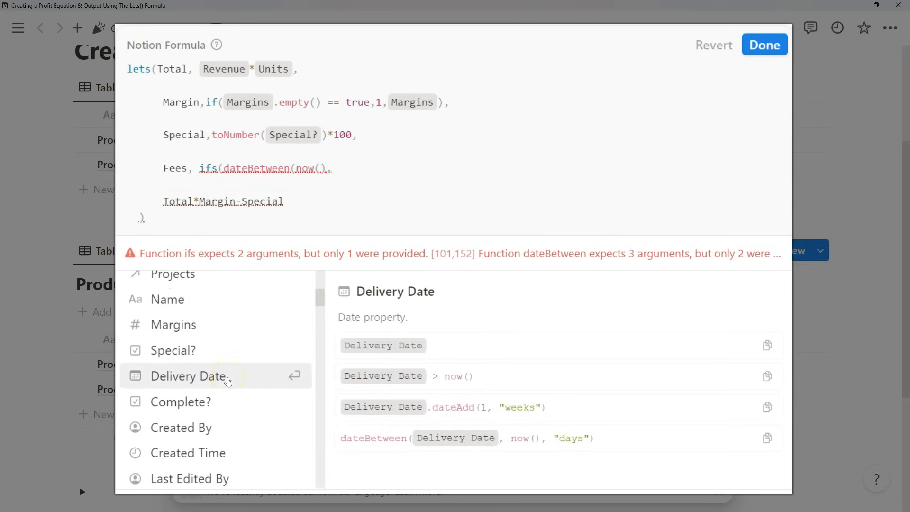
left_click(227, 376)
type("\"days\")")
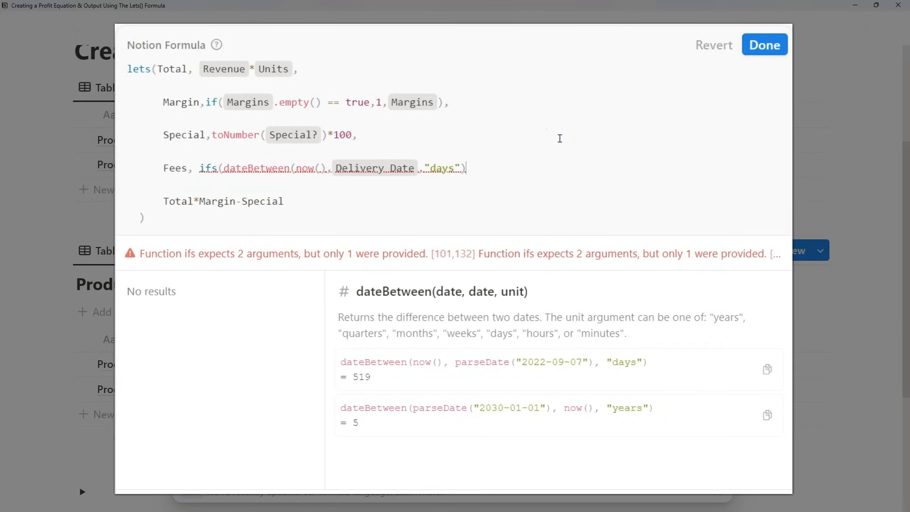
- Complete the Fees ifs() with the comparison >= 14 and the results 1 and 0, followed by a closing parenthesis and comma
type(" >")
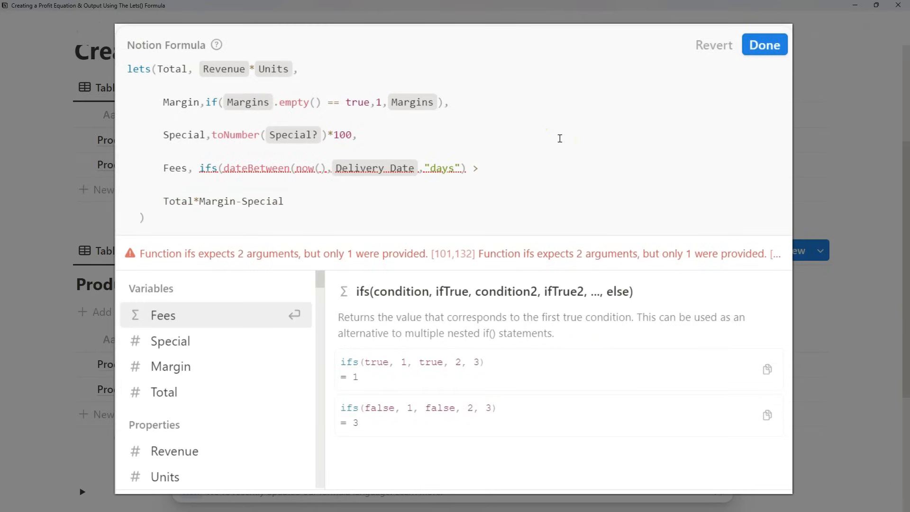
type("= 14")
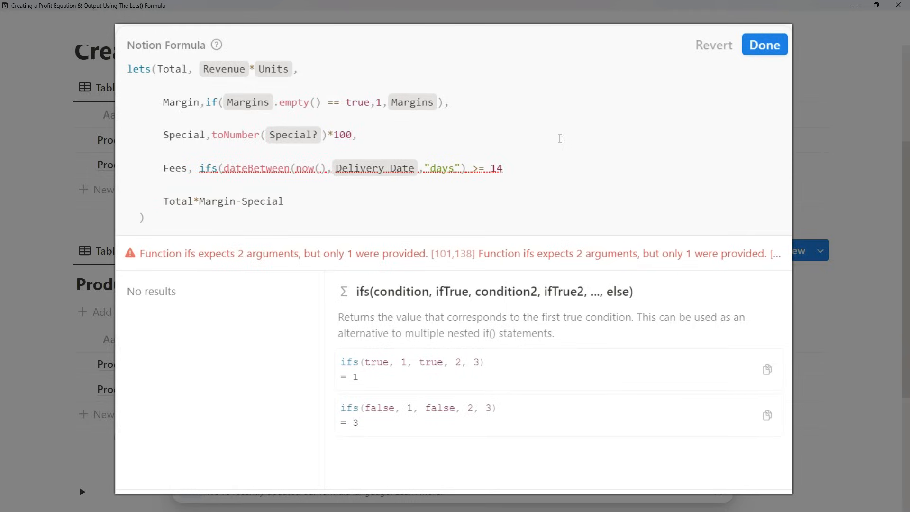
type(",")
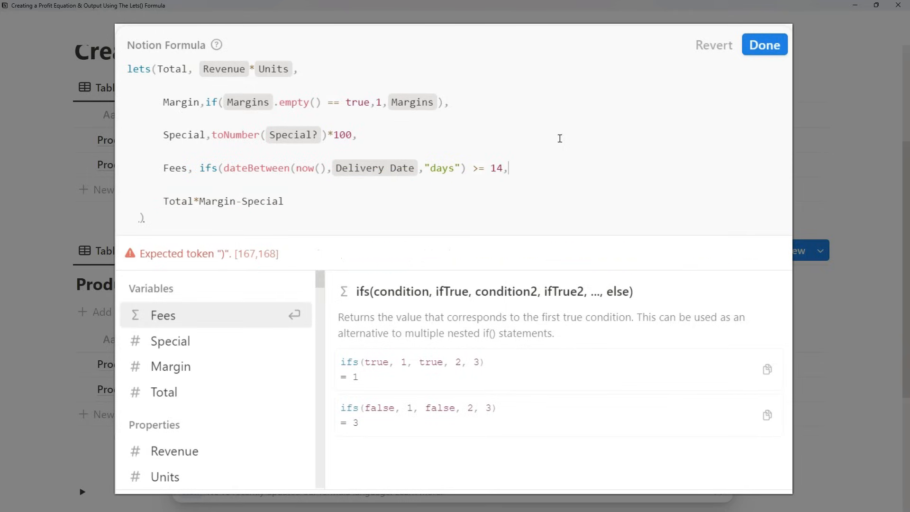
type("1")
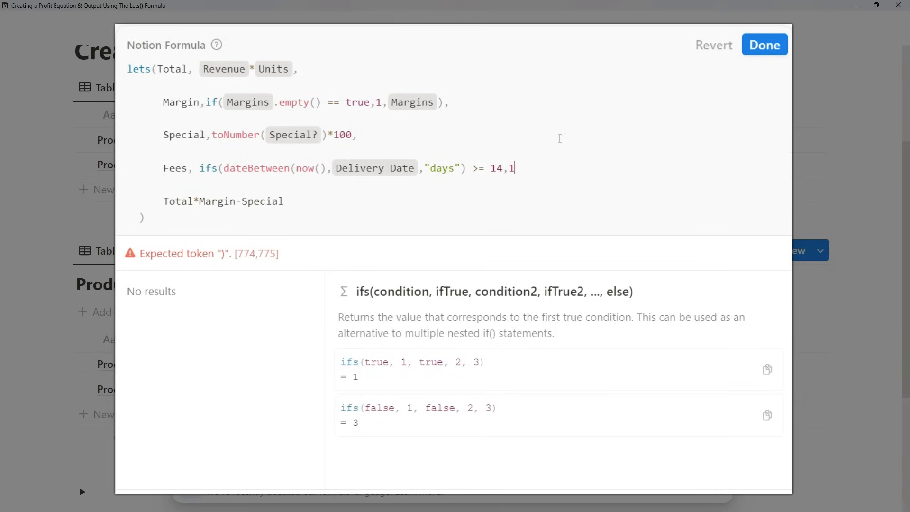
type(",0")
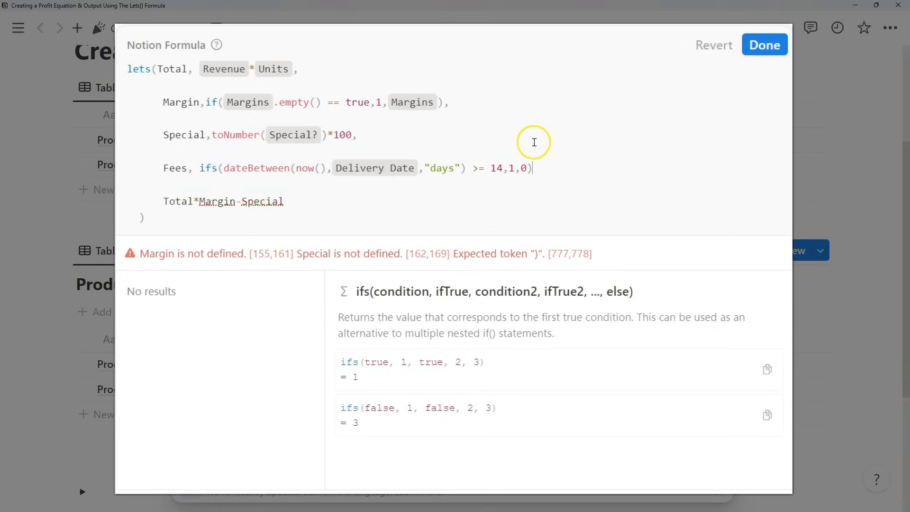
left_click_drag(365, 101, 363, 103)
left_click(536, 167)
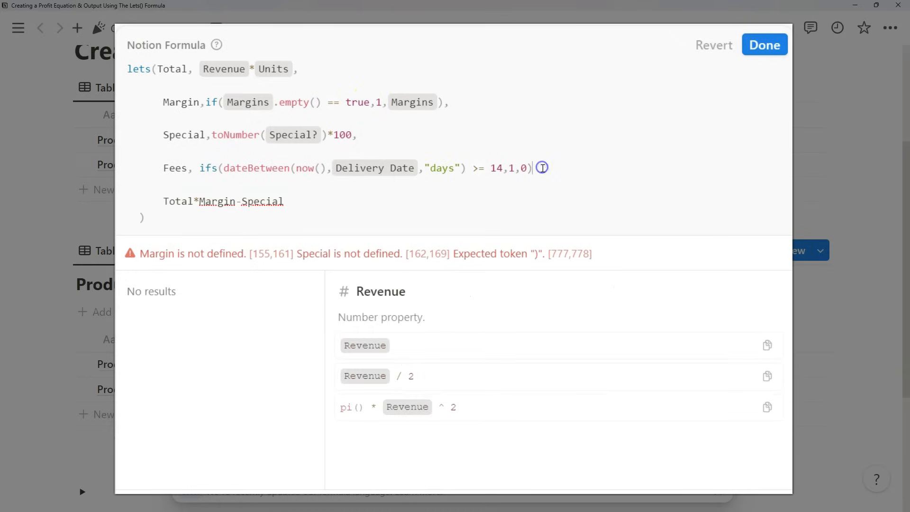
type(",")
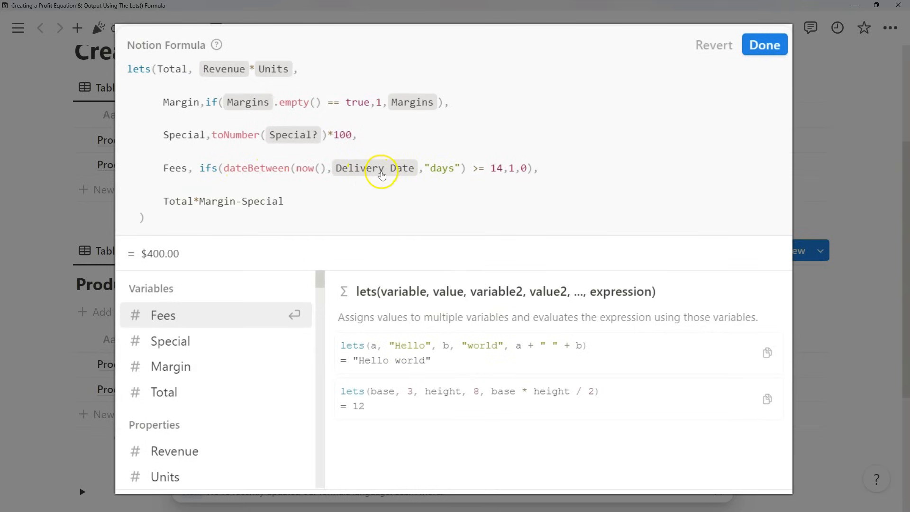
- Insert the condition !empty(Complete?) and before dateBetween in the Fees ifs(), using the Complete? property
left_click(514, 168)
left_click(224, 168)
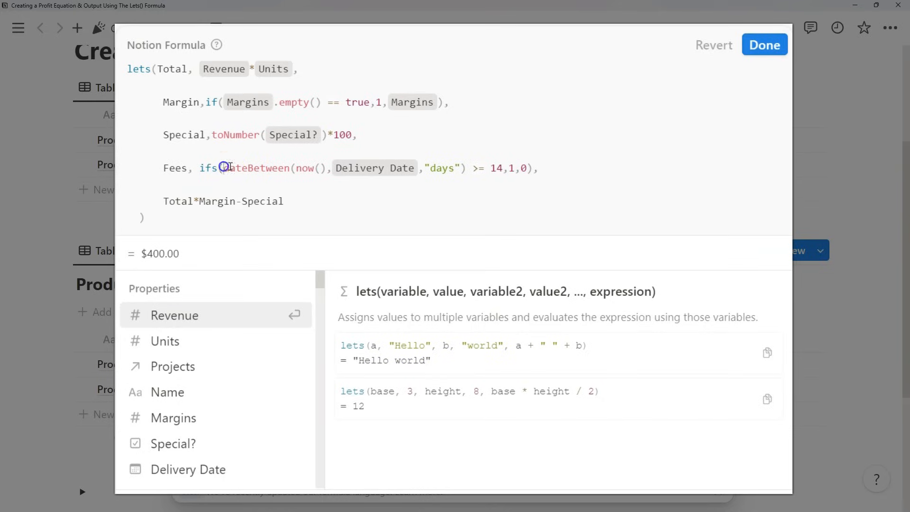
scroll(209, 365, "down", 5)
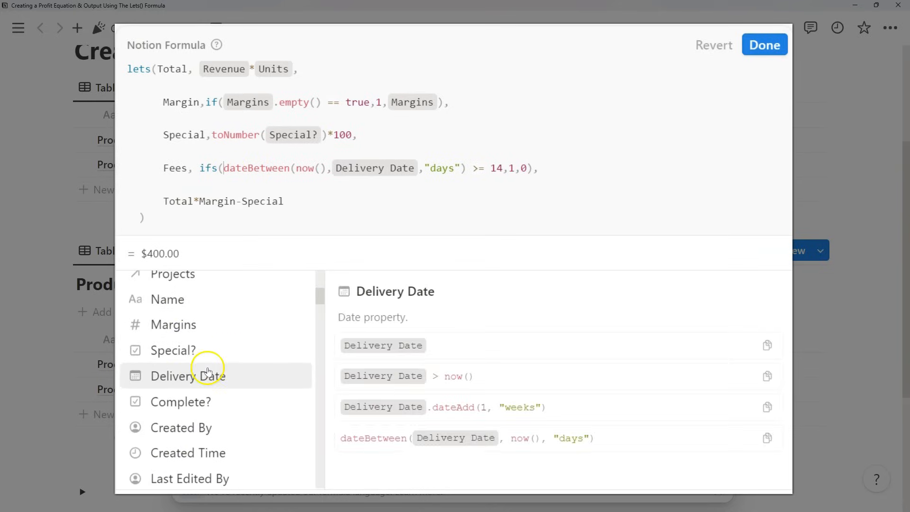
left_click(218, 161)
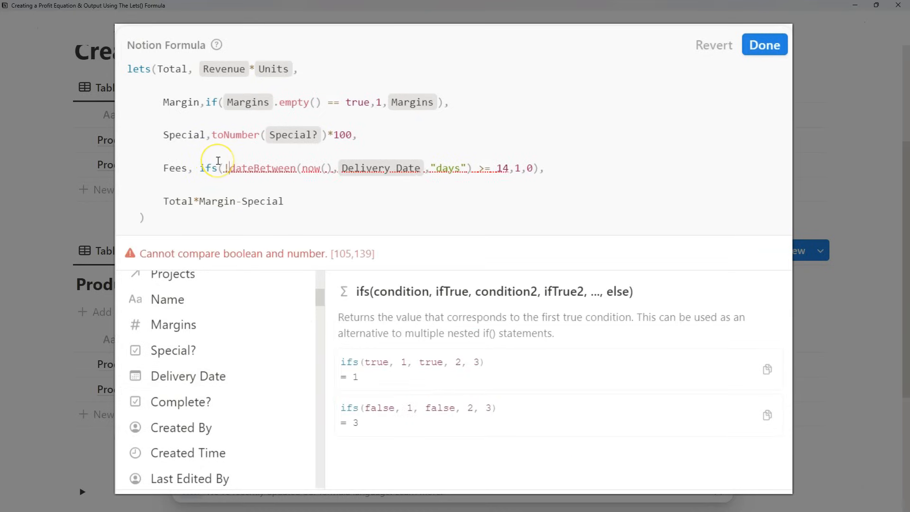
type("!empty(")
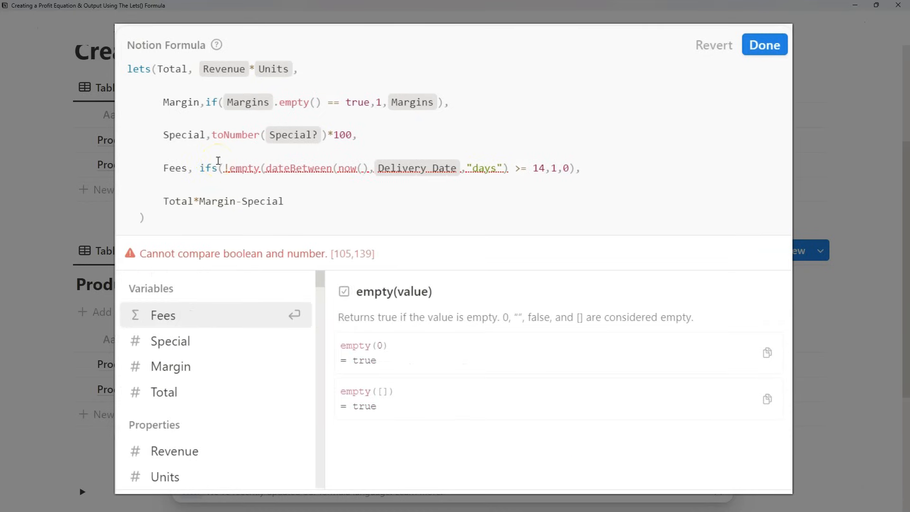
scroll(216, 375, "down", 5)
left_click(209, 407)
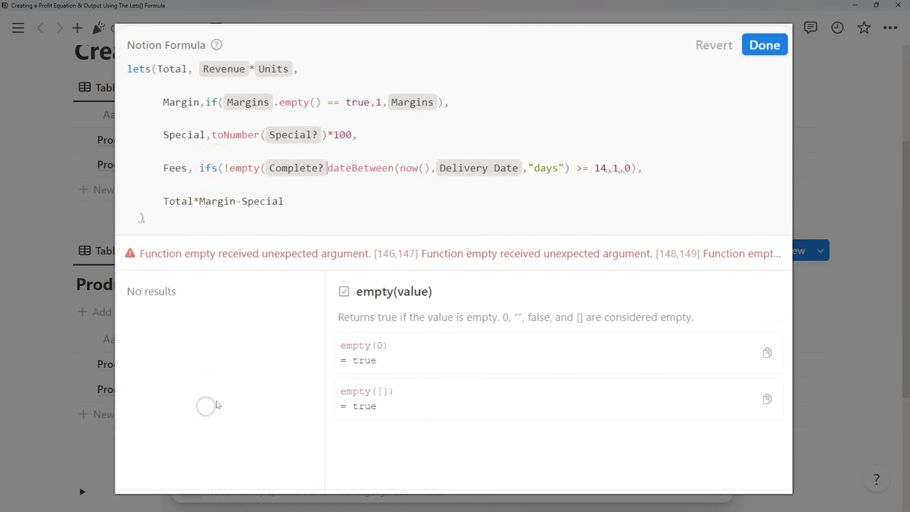
type(") and")
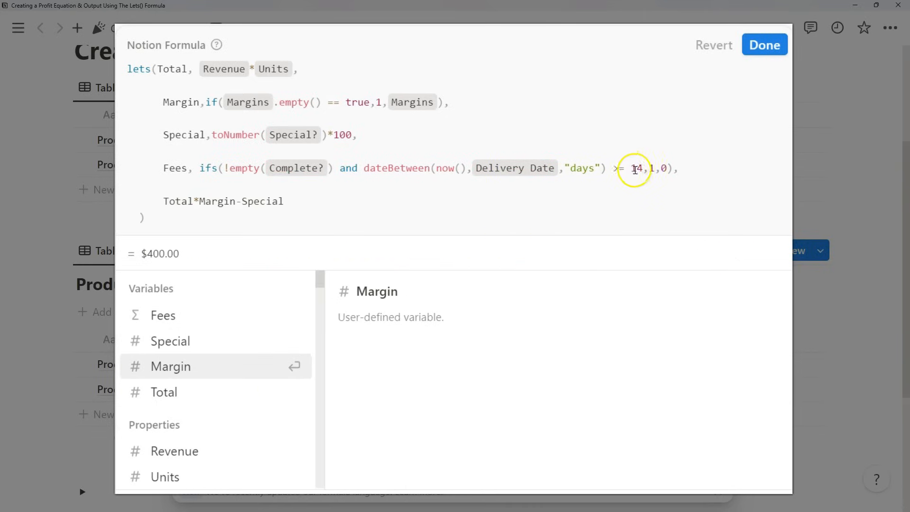
- Multiply the Fees value by 150 by placing 150* in front of its ifs() function
left_click(656, 169)
type(",")
left_click(696, 170)
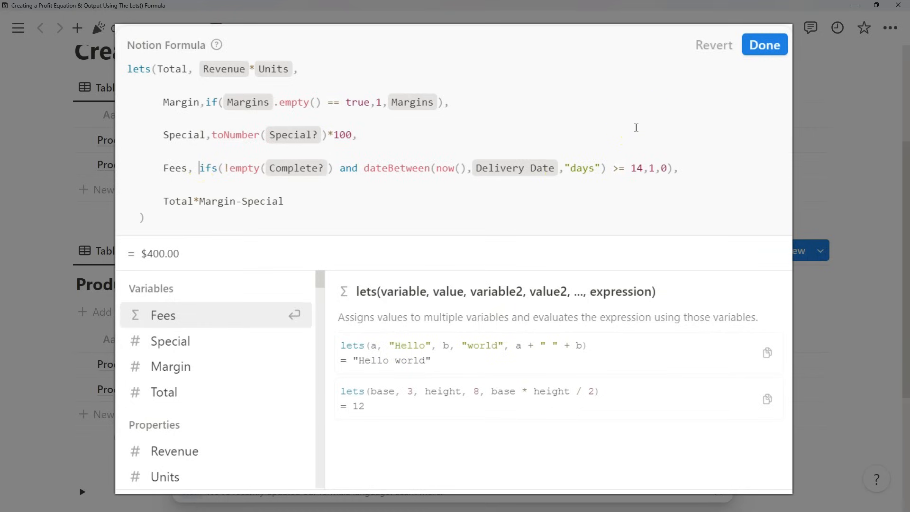
type("150")
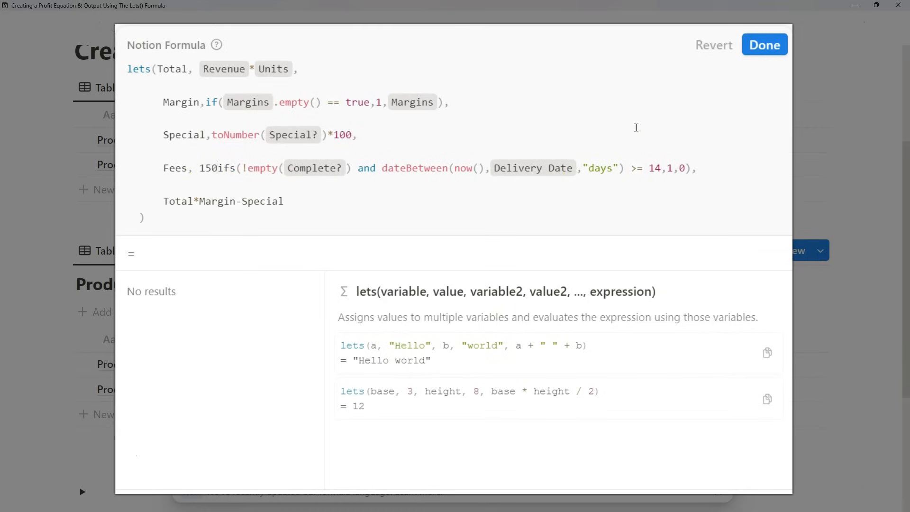
type("*")
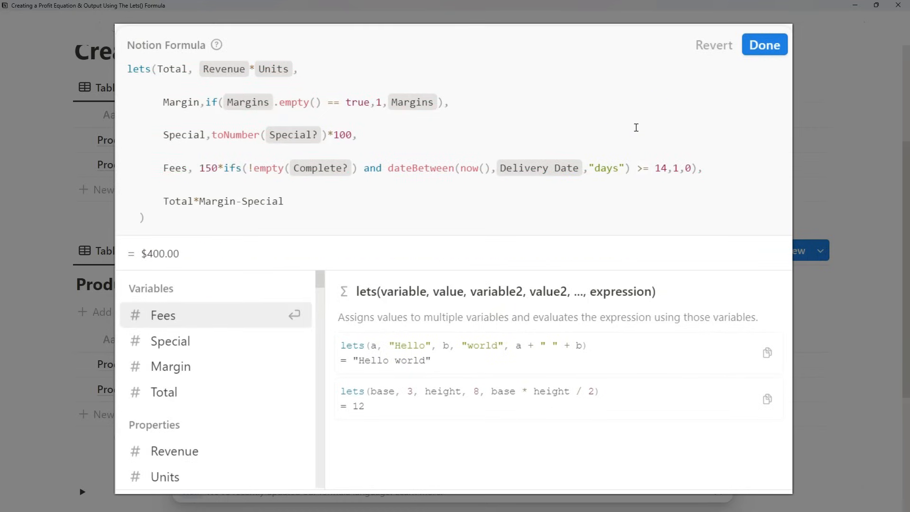
left_click_drag(216, 169, 197, 168)
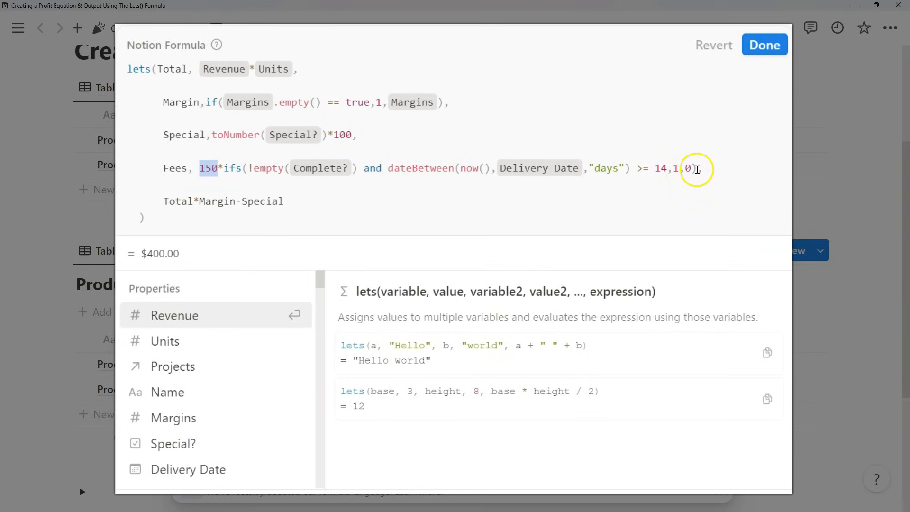
left_click_drag(695, 169, 677, 169)
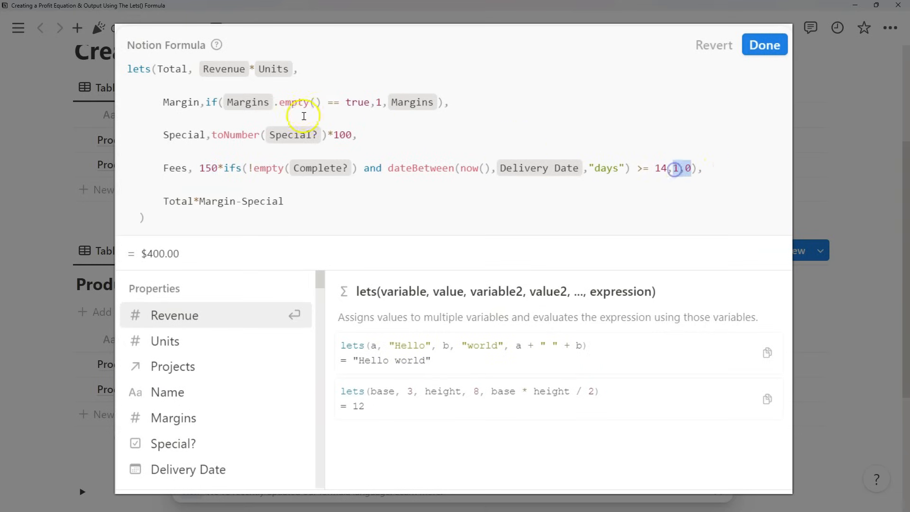
- Extend the final expression to Total*Margin-Special-Fees and save the Profit formula
left_click(309, 199)
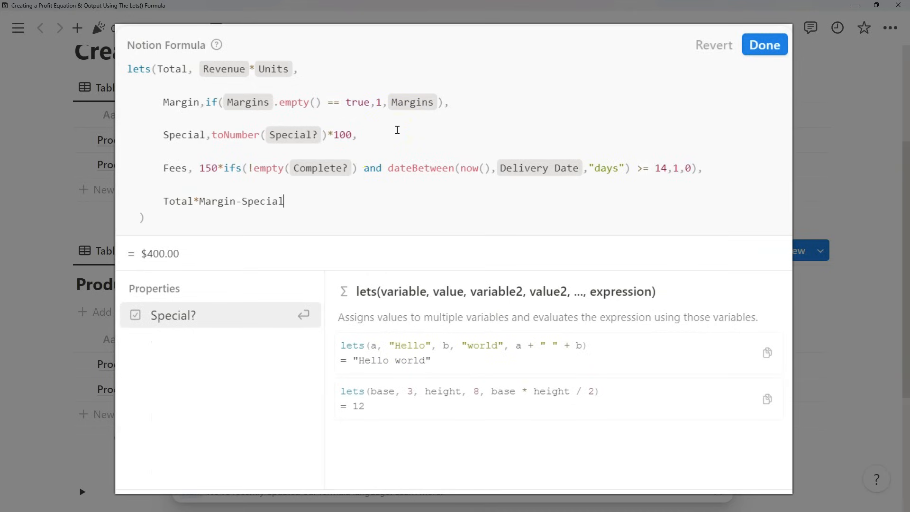
type("-Fees")
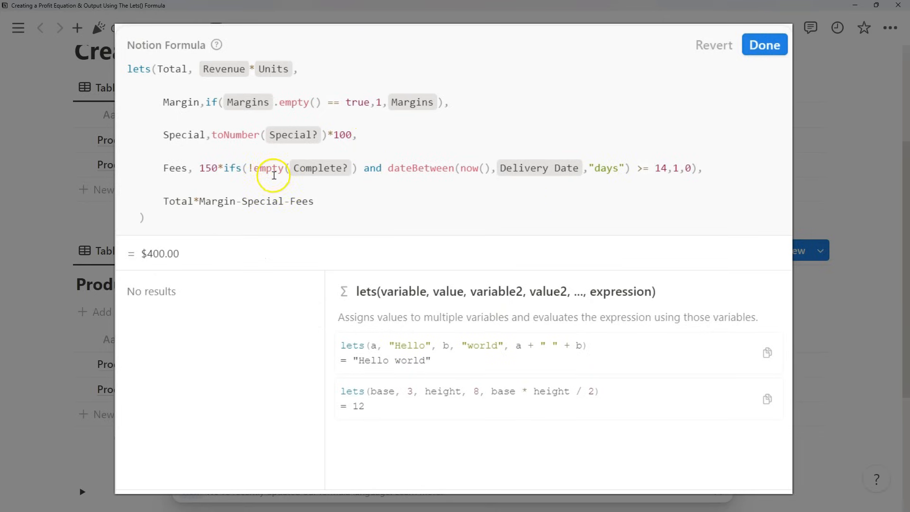
left_click(705, 109)
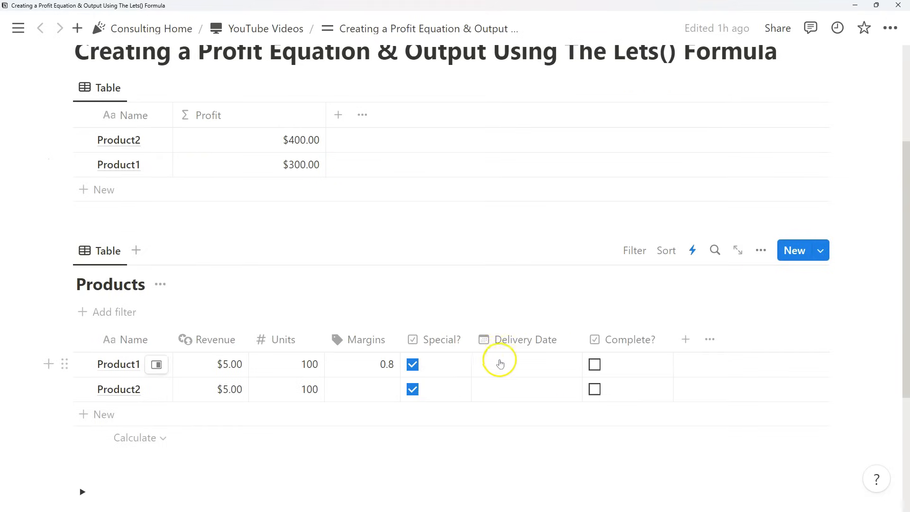
- Set Product1's Delivery Date in the Products table to January 25, 2024
left_click(524, 362)
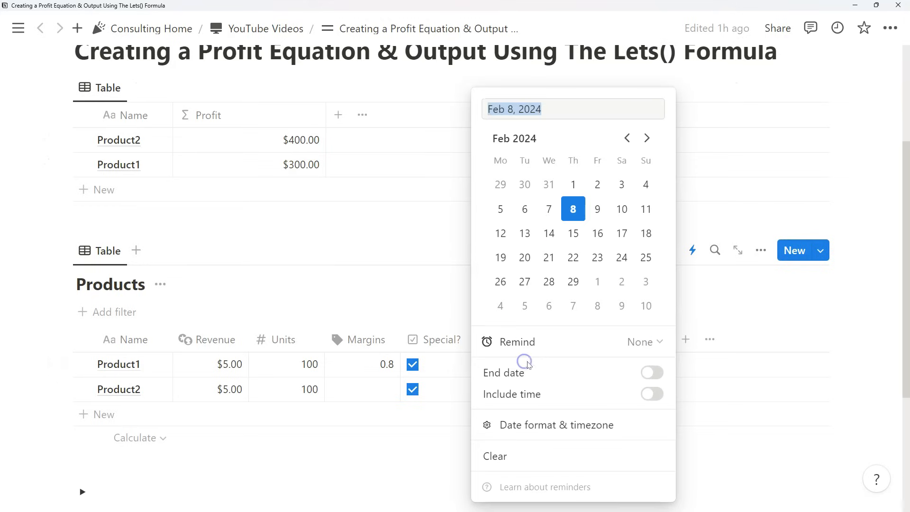
left_click(575, 210)
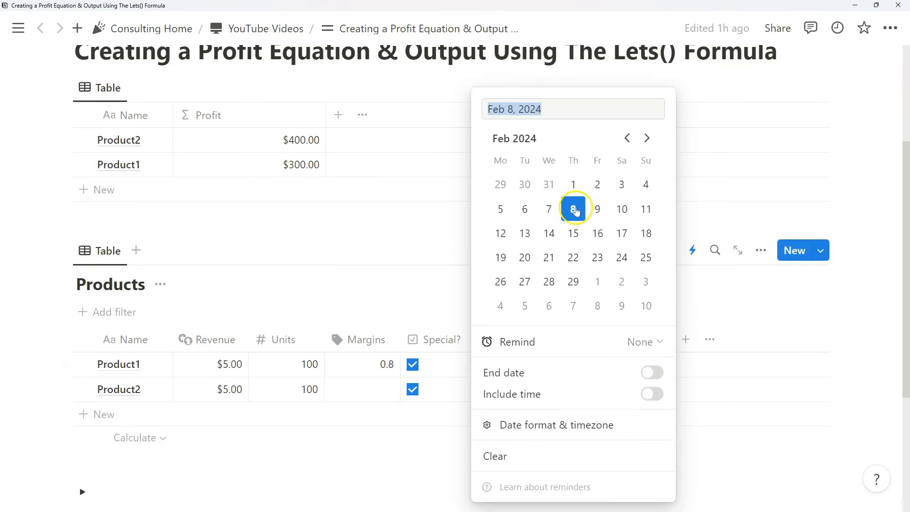
left_click(625, 138)
left_click(742, 112)
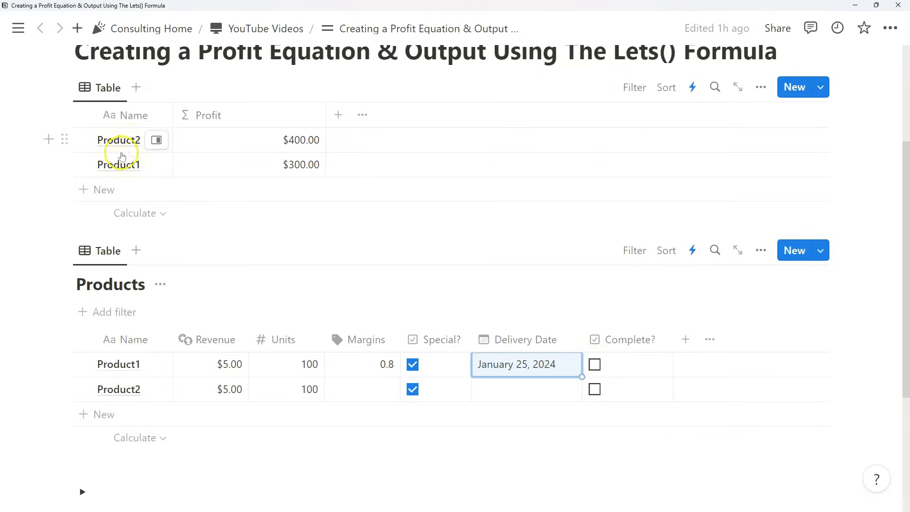
- Move Product1 above Product2 in the Profit table and test Product1's Complete? checkbox, leaving it checked
left_click_drag(69, 161, 71, 136)
left_click(594, 364)
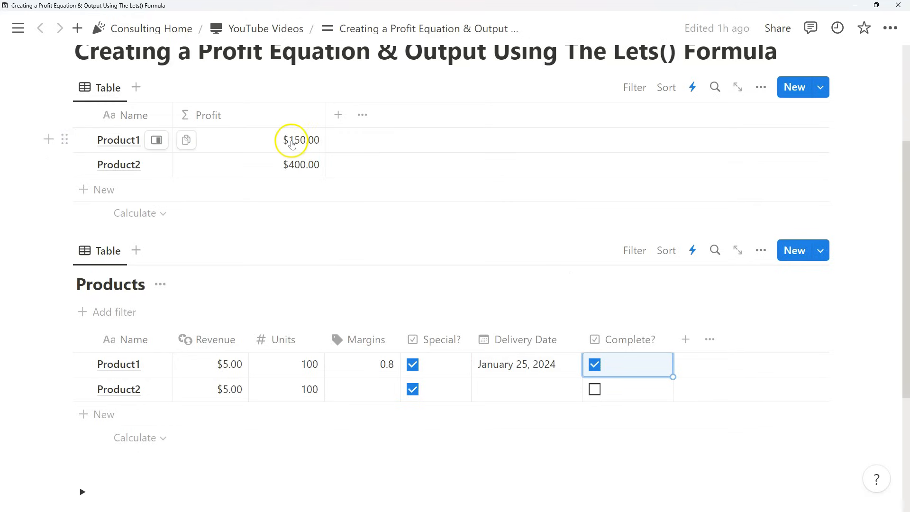
left_click(594, 364)
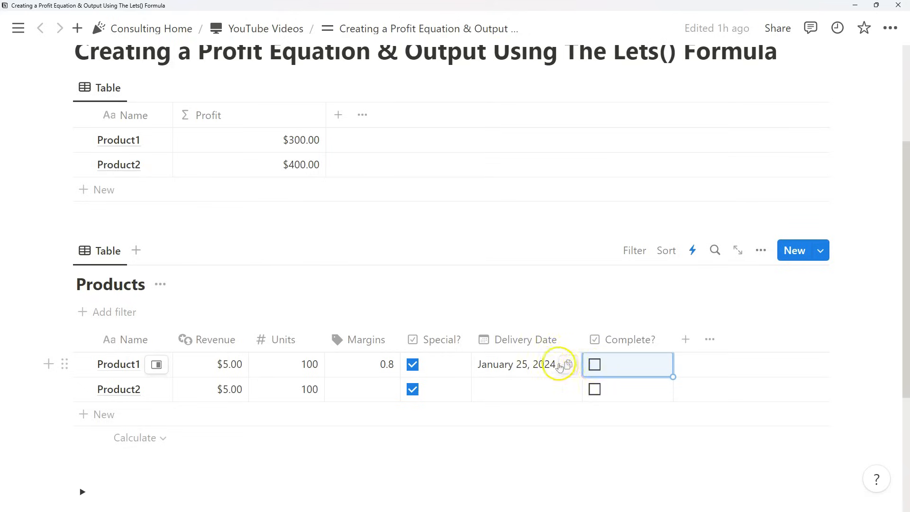
left_click(594, 364)
- Reopen Product1's Profit formula to examine the 150 multiplier in Fees, and close the editor
left_click(294, 138)
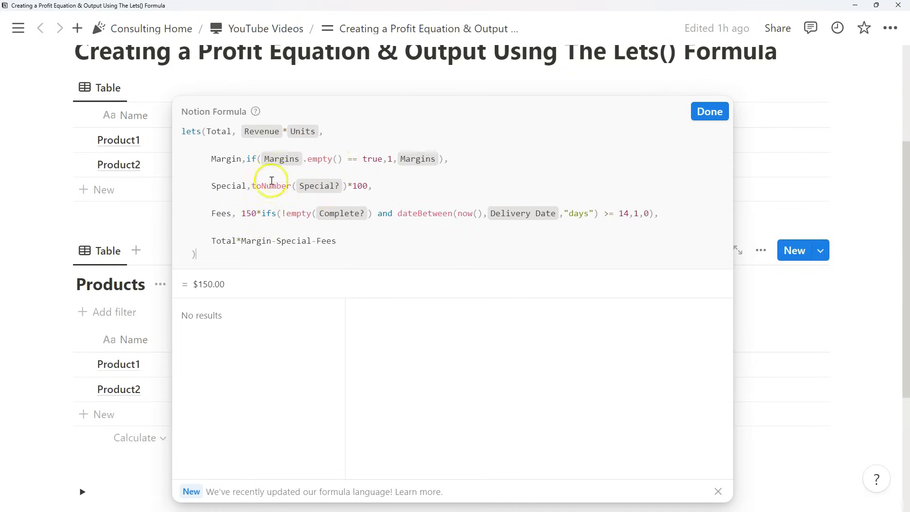
double_click(250, 213)
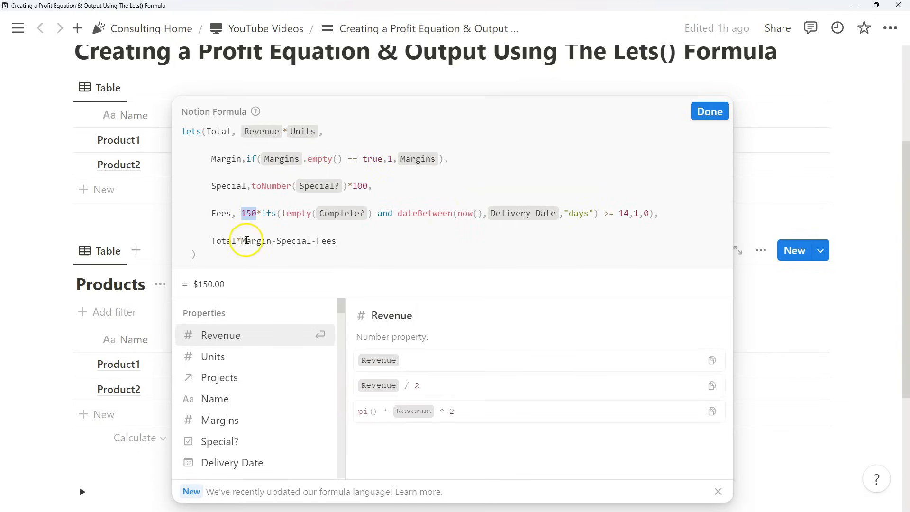
left_click(693, 112)
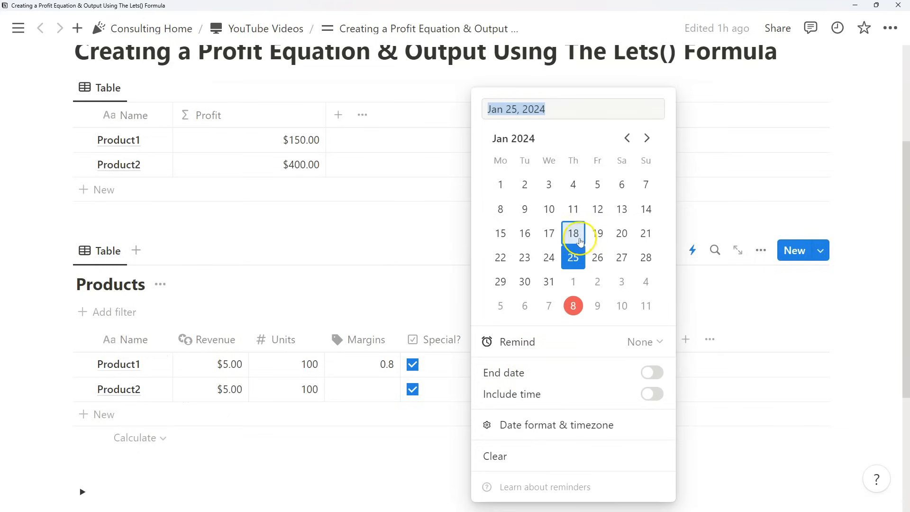
- Test Product1's Delivery Date with January 26 and January 24, 2024, and return it to January 25, 2024
left_click(594, 262)
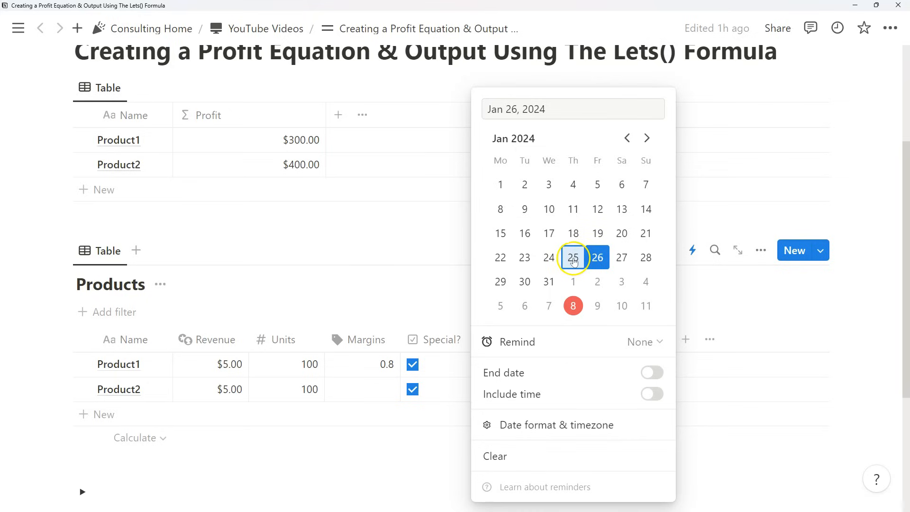
left_click(598, 259)
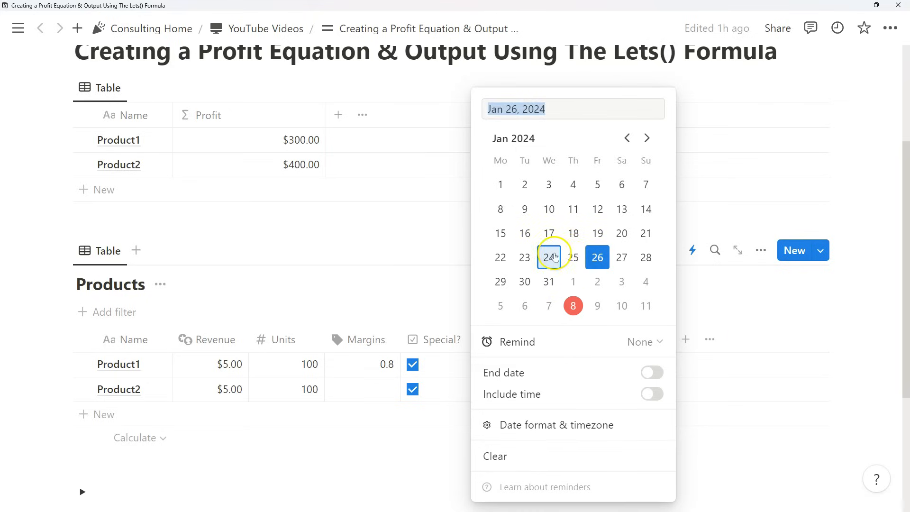
left_click(554, 257)
left_click(756, 309)
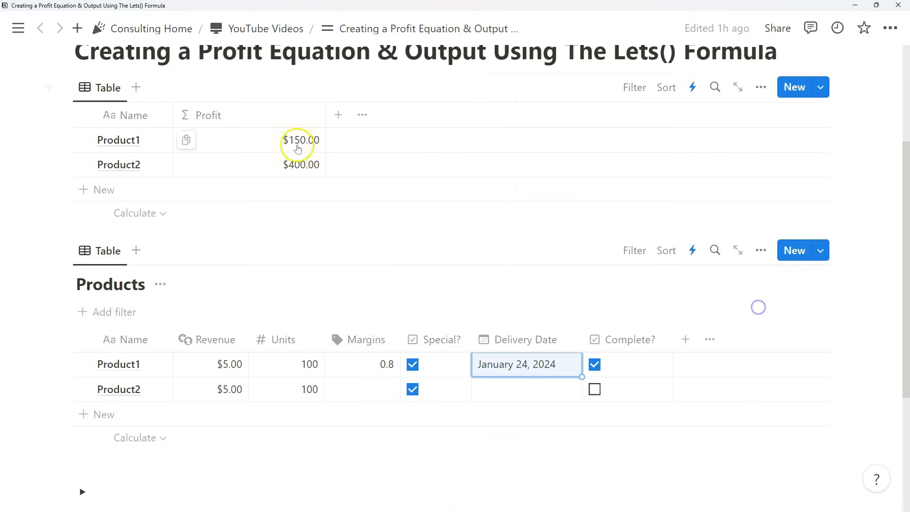
left_click(544, 364)
left_click(575, 257)
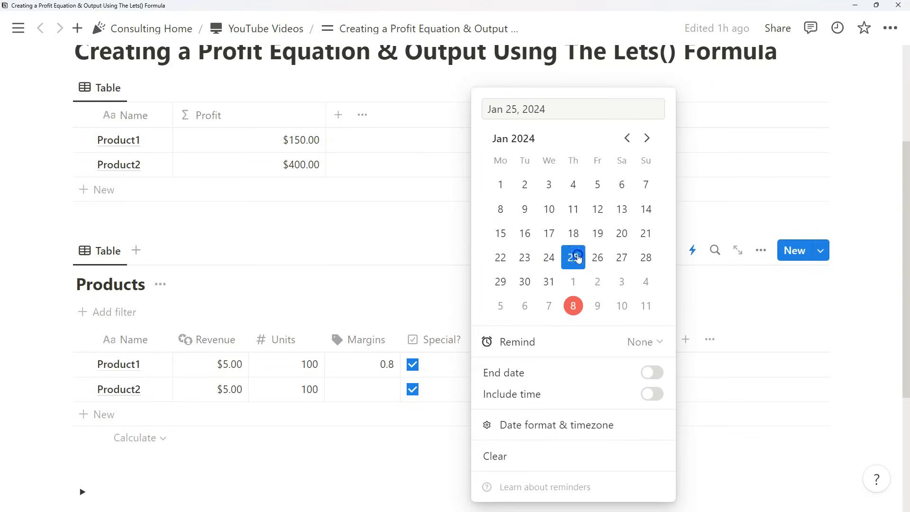
left_click(404, 269)
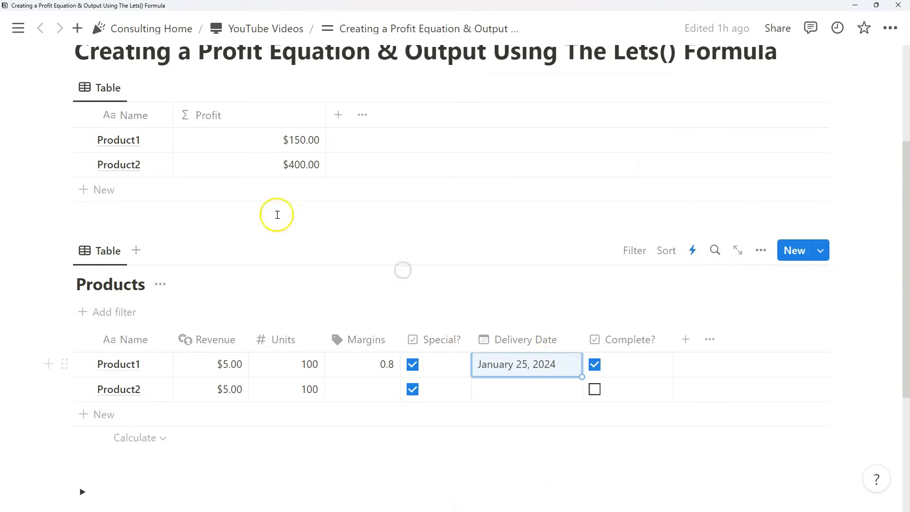
- Examine the >= 14 comparison and its results in the Fees line of the Profit formula
left_click(229, 150)
left_click_drag(615, 216, 610, 214)
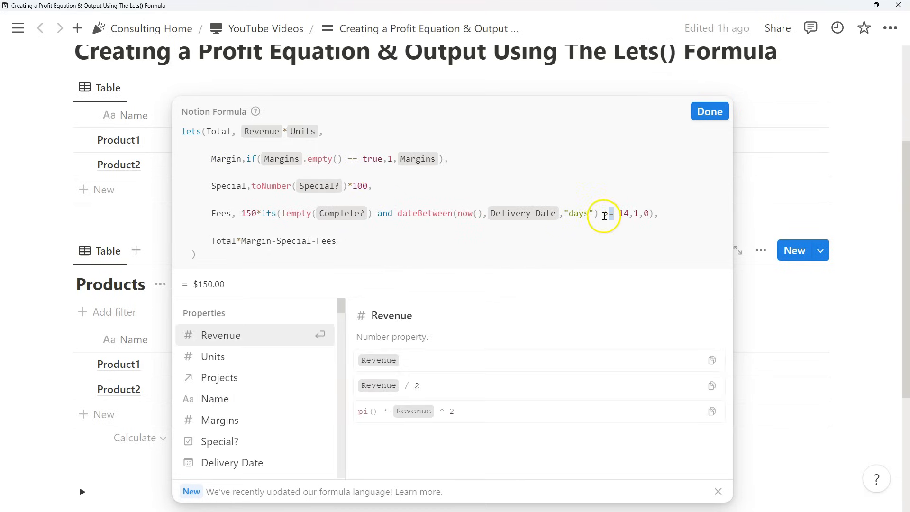
left_click(654, 214)
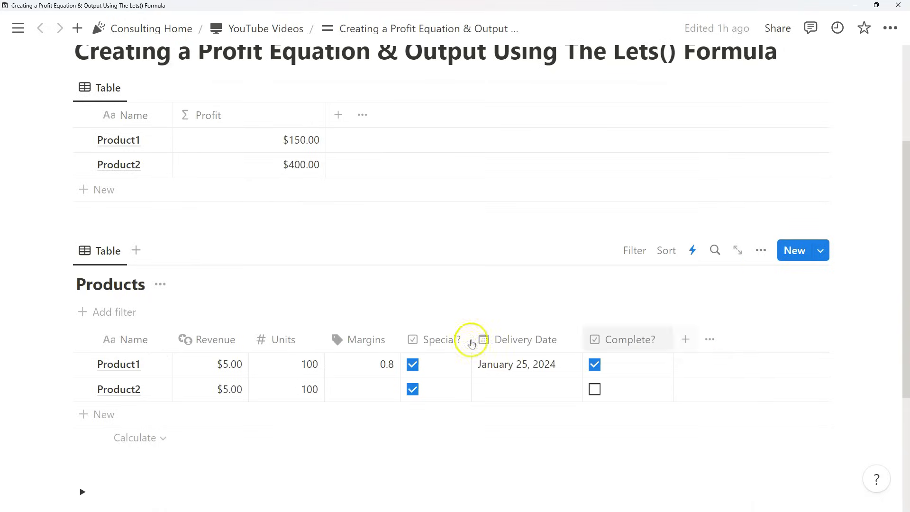
- Add a Select property to the Products table, keeping its default name
left_click(685, 339)
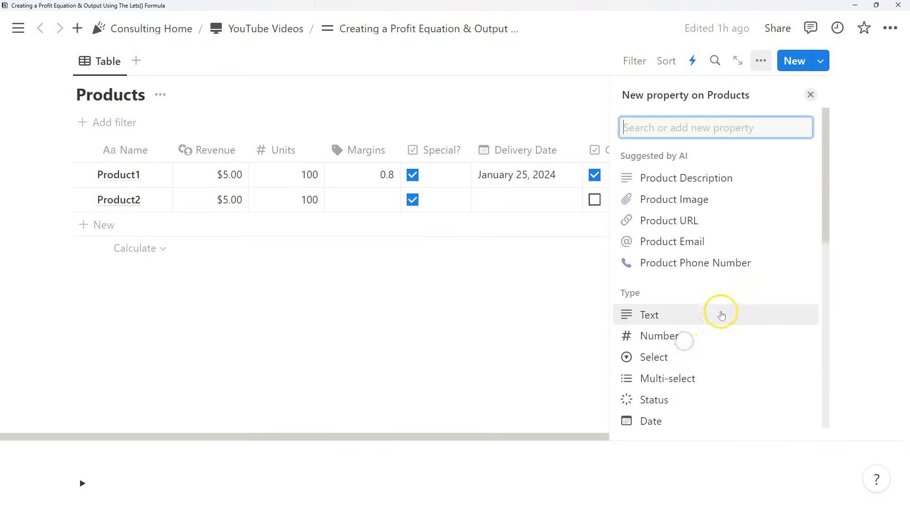
left_click(704, 308)
left_click(669, 237)
scroll(593, 347, "up", 2)
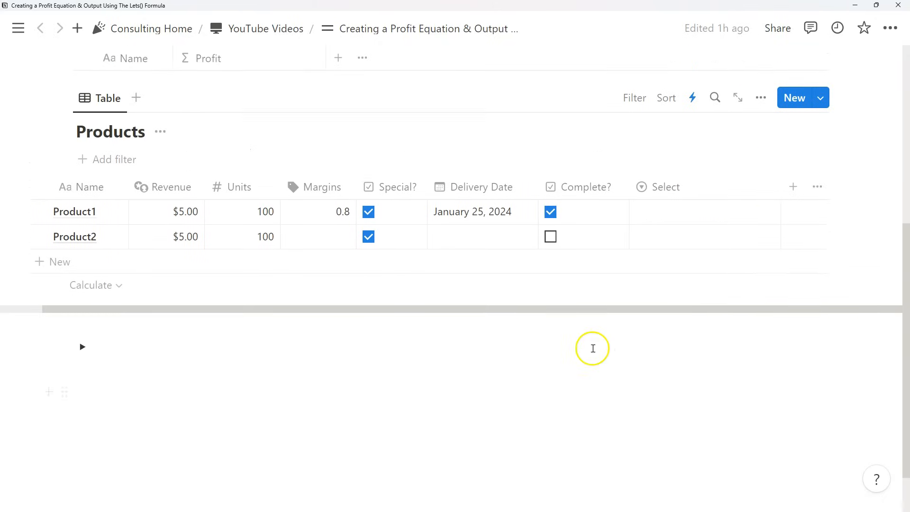
- Create the Select options Basic, Premium and Limited, with Limited chosen for Product1, and narrow the column
left_click(684, 228)
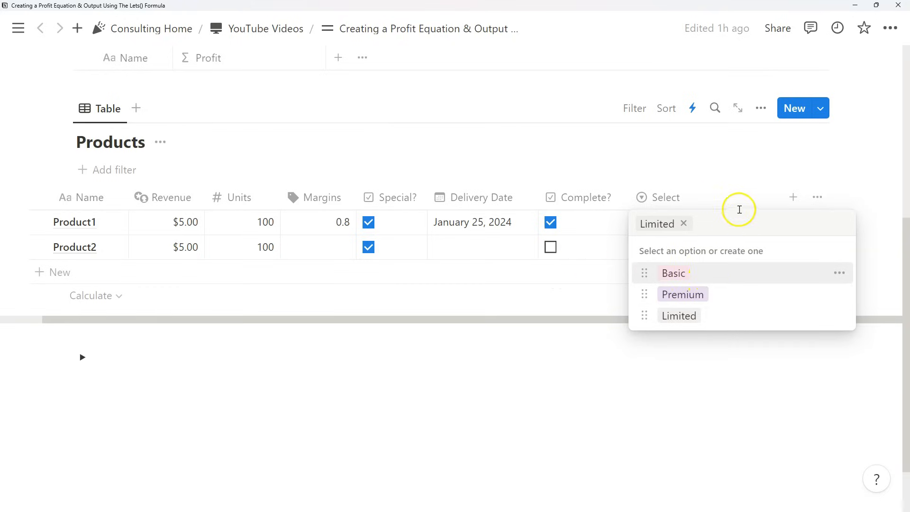
left_click(760, 201)
left_click(714, 225)
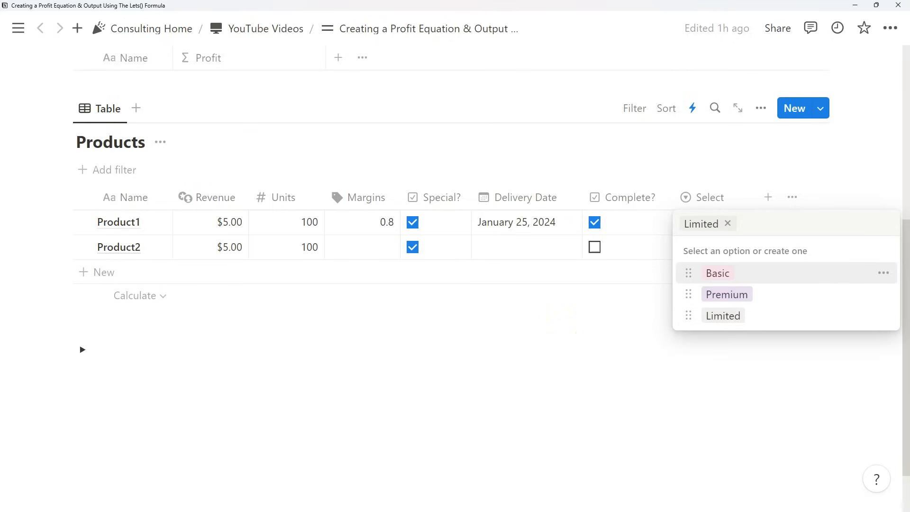
- Add a Person property to the Products table with its default name and settings
left_click(599, 319)
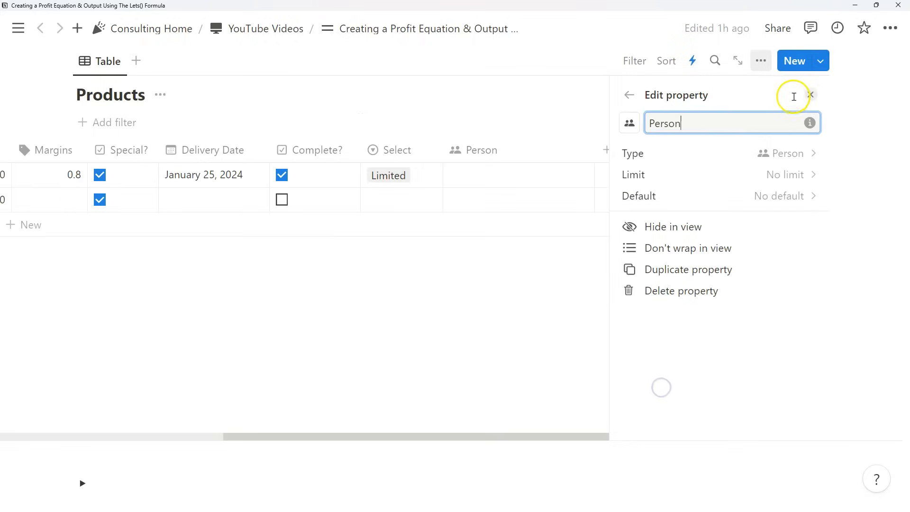
left_click(809, 95)
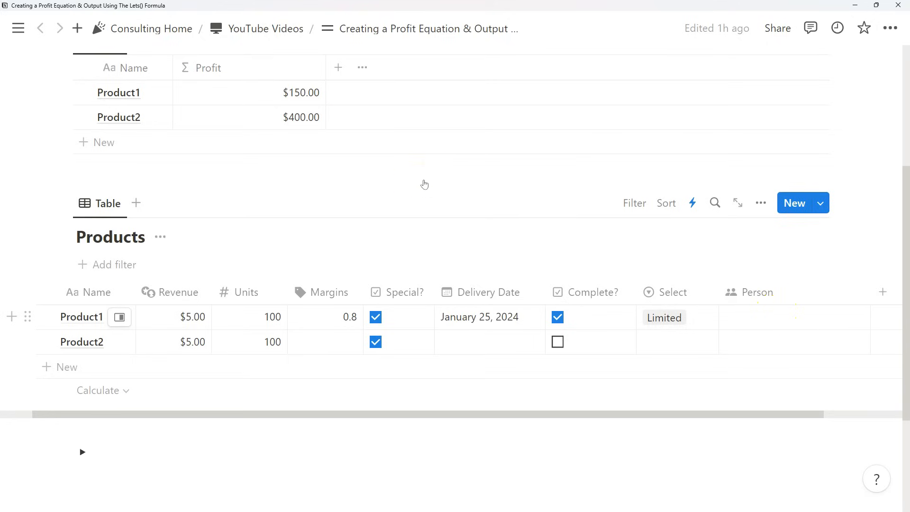
- Reopen the Profit formula for Product1 and start a Commission variable on a new line beneath the Fees line
left_click(694, 315)
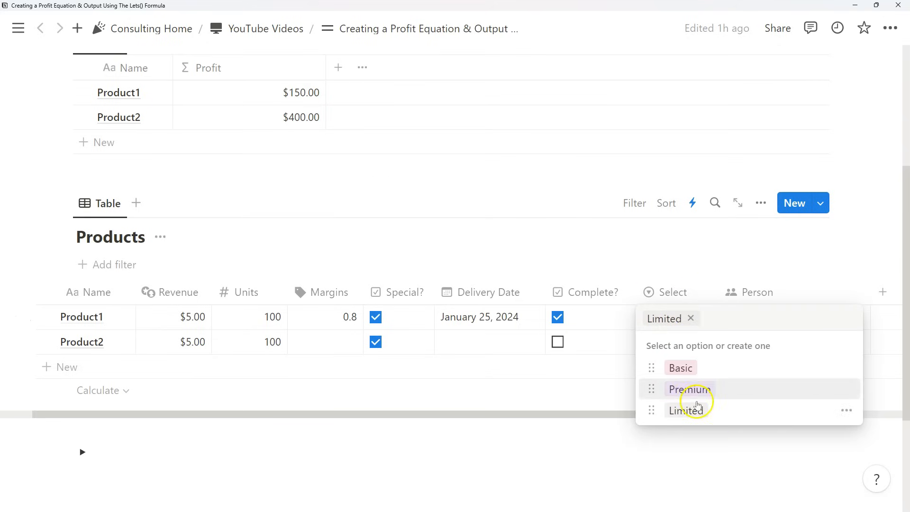
left_click(676, 269)
scroll(354, 229, "up", 1)
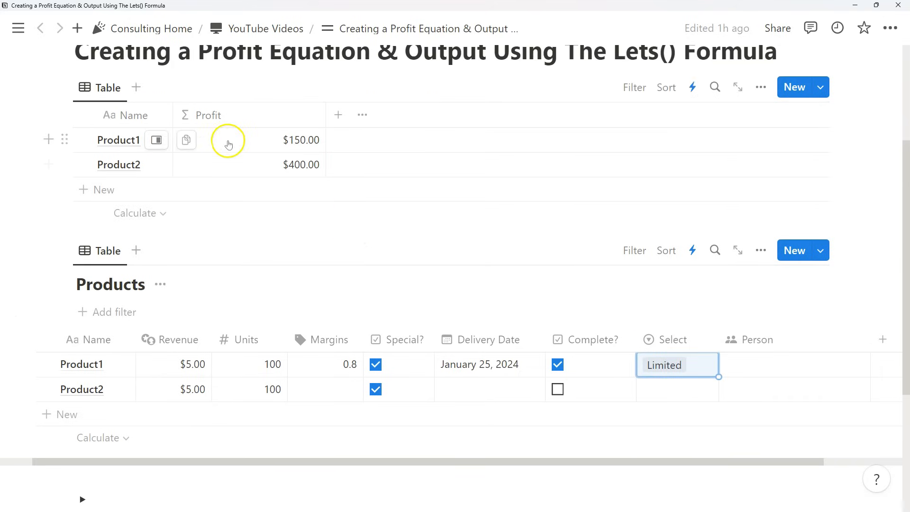
left_click(228, 143)
left_click(669, 214)
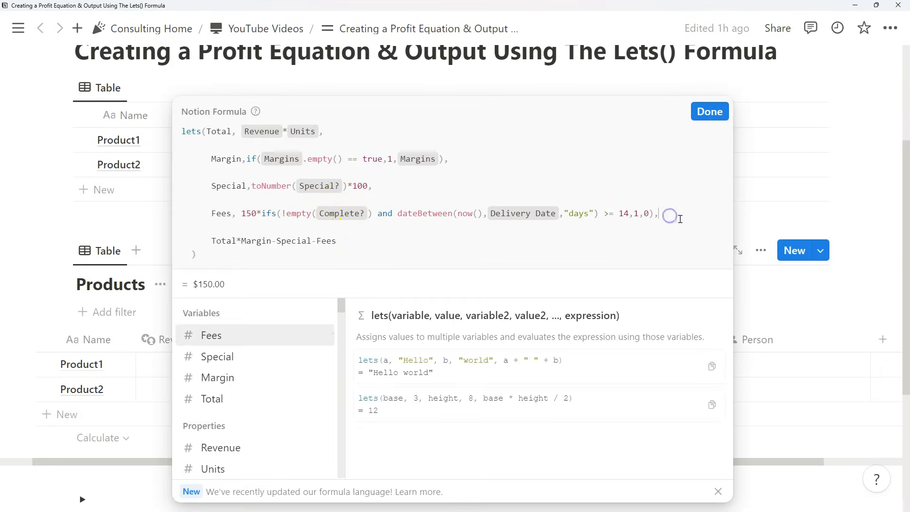
key("Return")
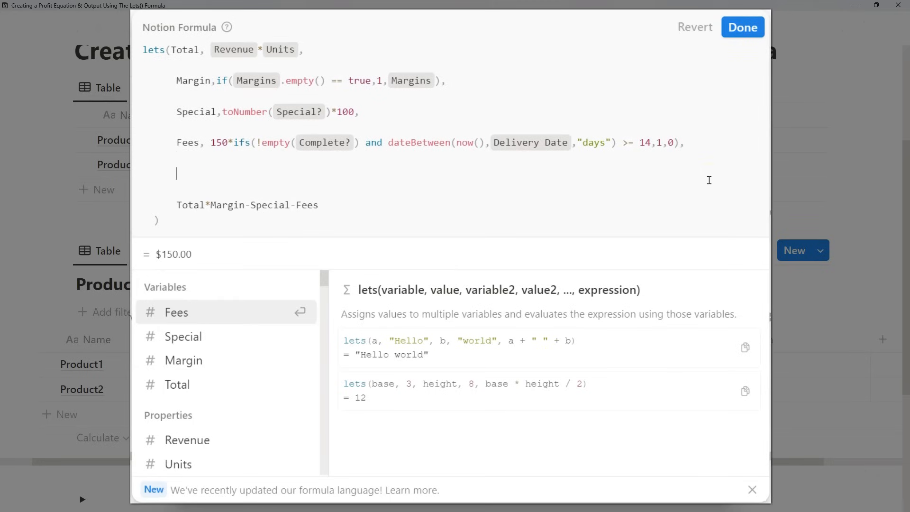
type("Commission,")
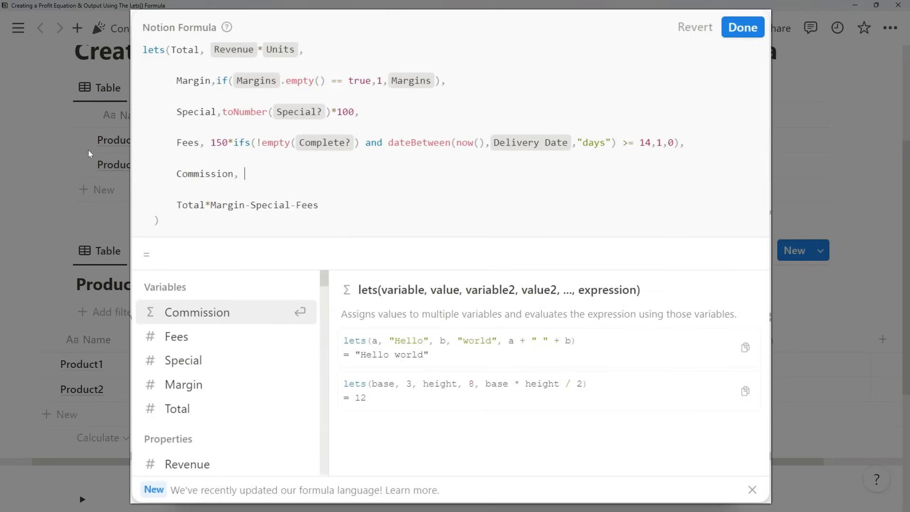
- Begin the Commission value with an ifs() function whose first condition is contains() on the Select property
left_click(283, 174)
type("ifs(")
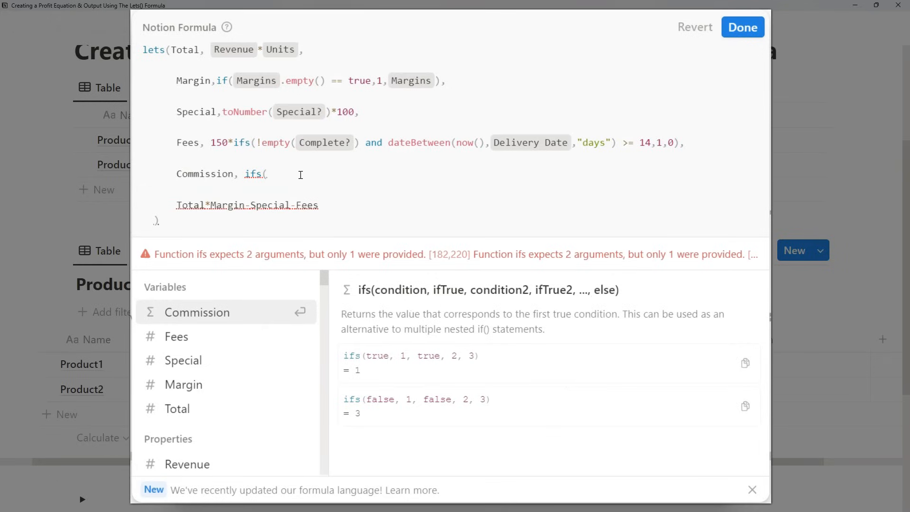
scroll(213, 344, "down", 1)
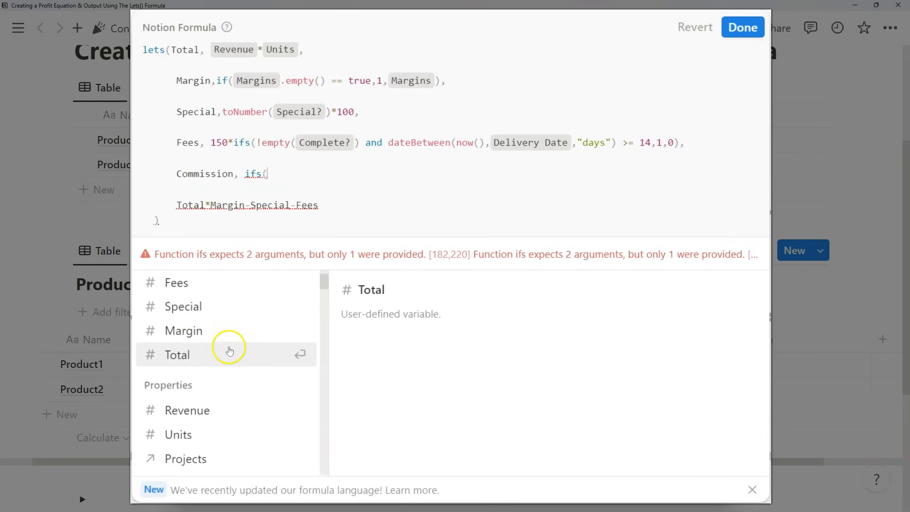
scroll(229, 350, "down", 3)
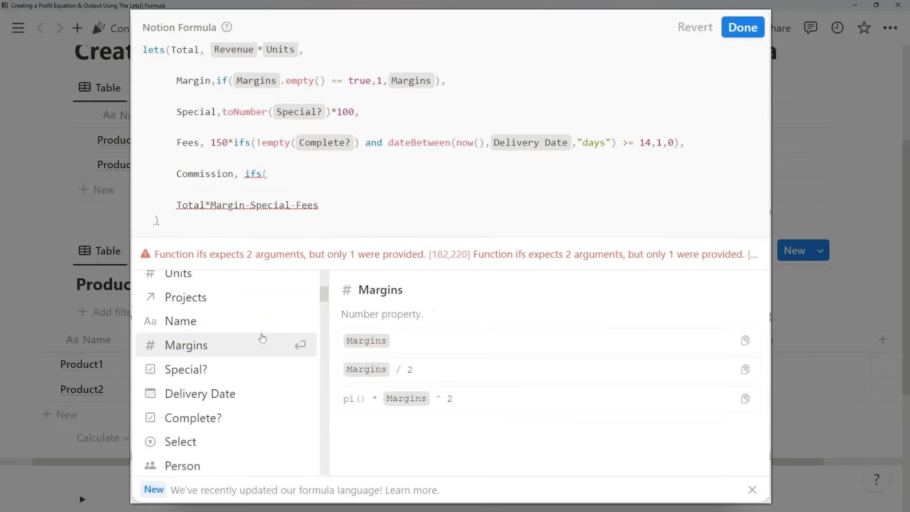
left_click(224, 446)
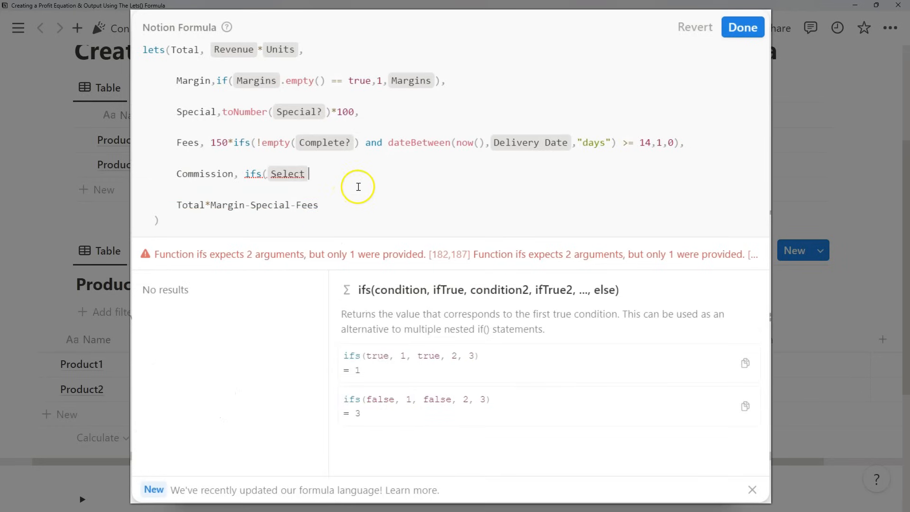
type(",")
type("contains(")
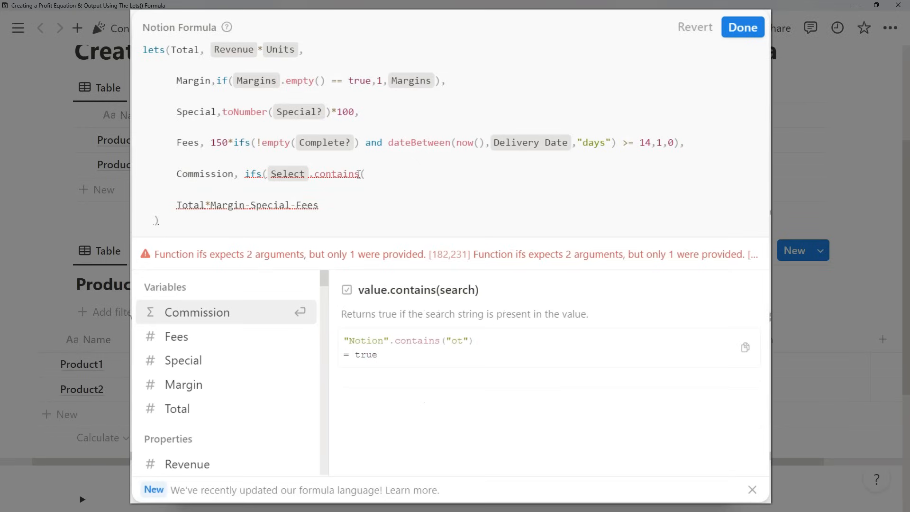
- Check the Select option names in the Products table and enter "Basic" as the first search text with result 0
left_click(362, 173)
left_click(388, 169)
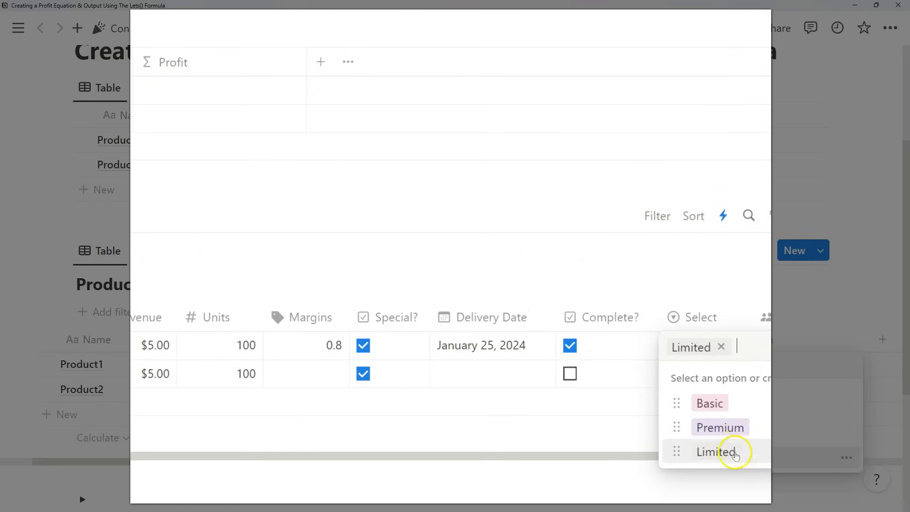
left_click(705, 297)
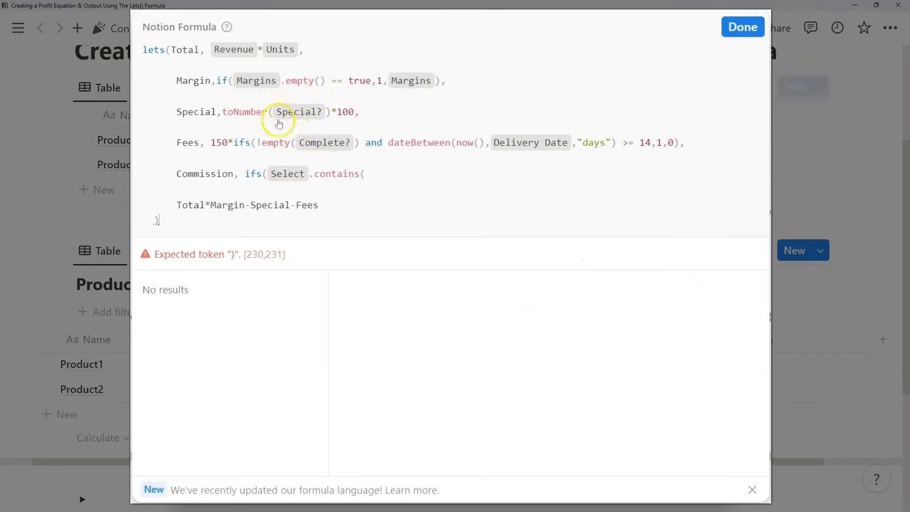
left_click(371, 175)
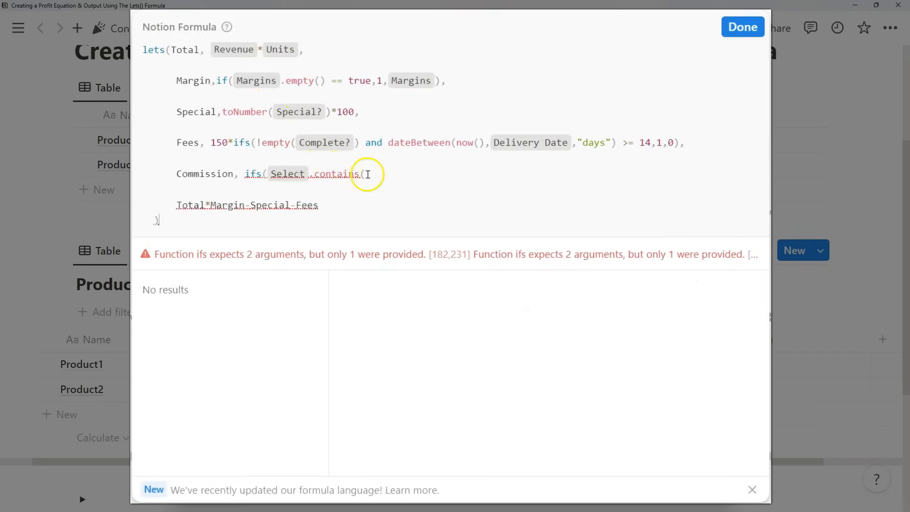
left_click(371, 174)
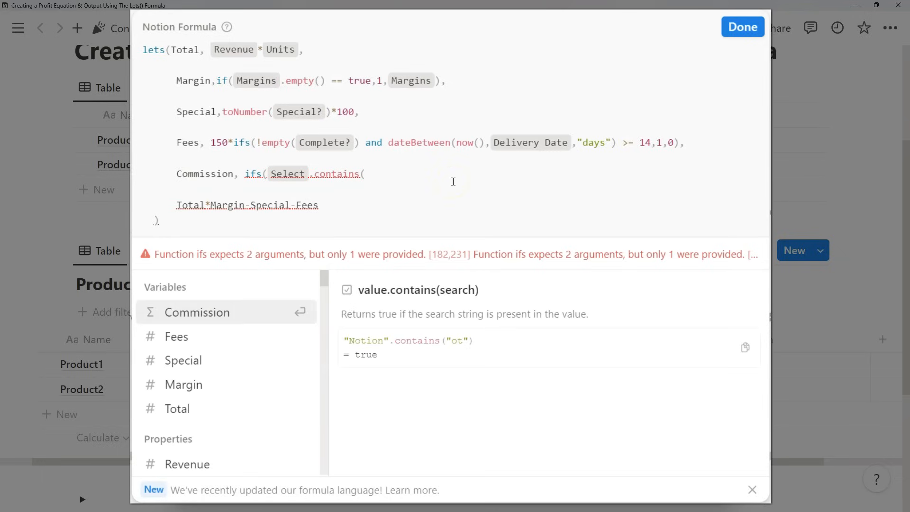
type("\"BN")
type("sic\",")
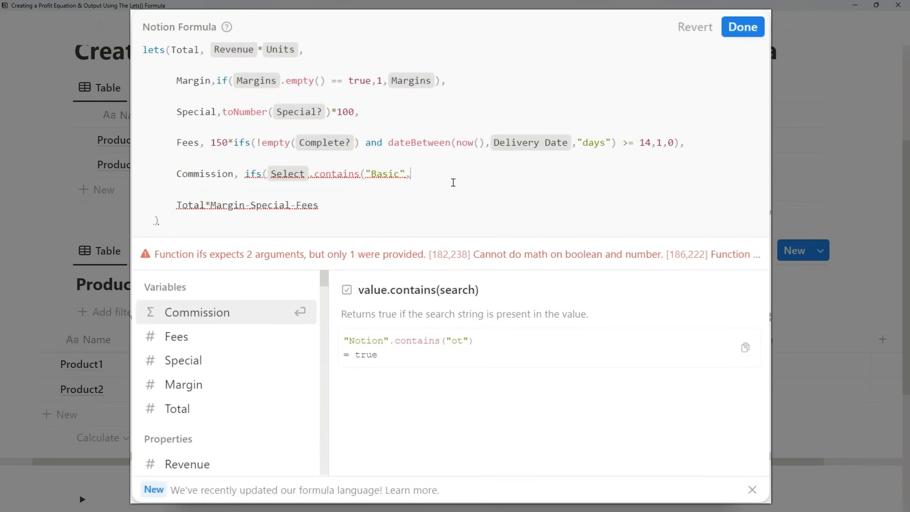
type("0,")
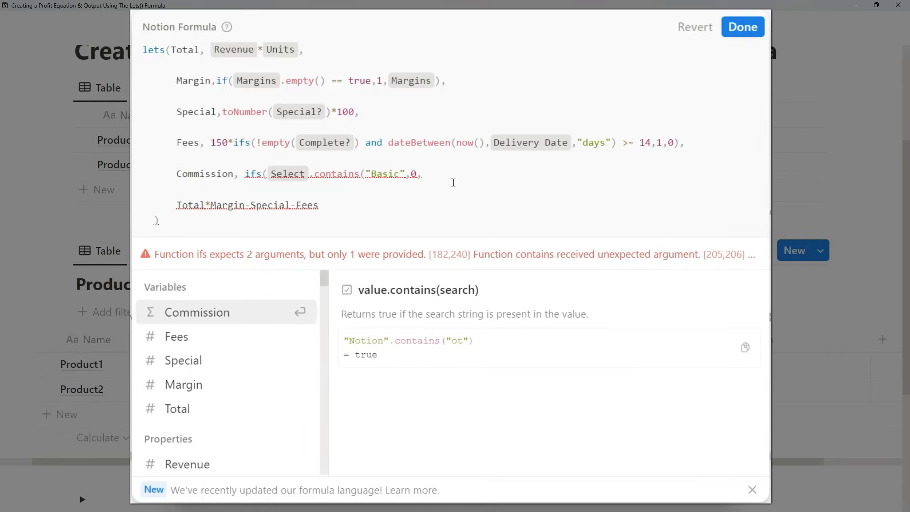
- Close the Basic condition's parenthesis and add Select.contains("Premium") with result 0 on the line below it
key("shift+Return")
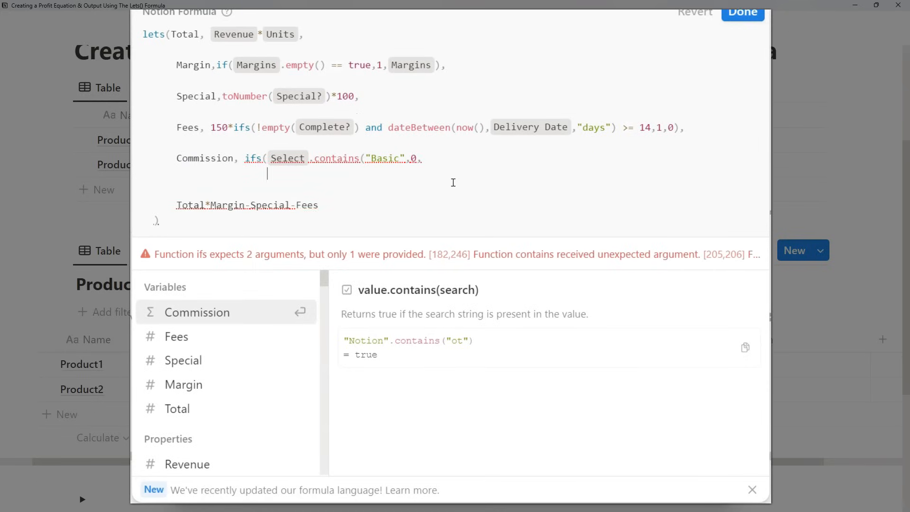
type("sel")
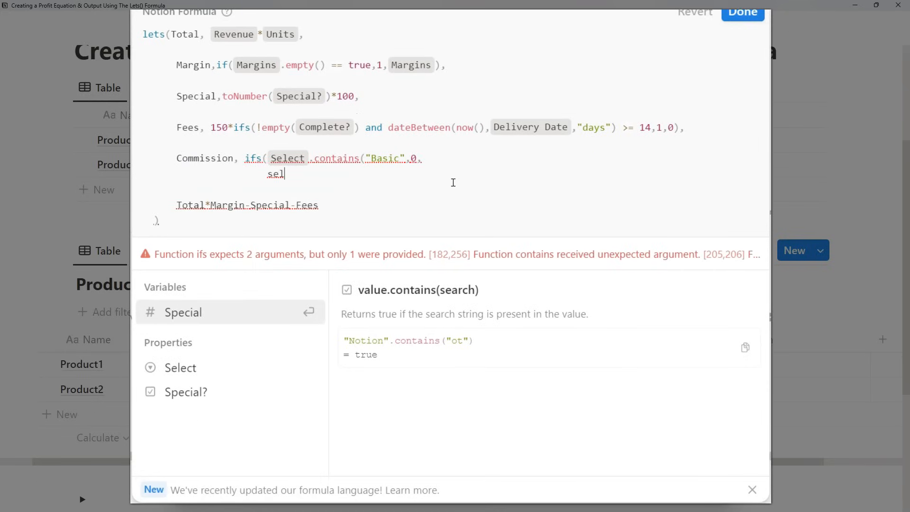
left_click(189, 361)
left_click(362, 185)
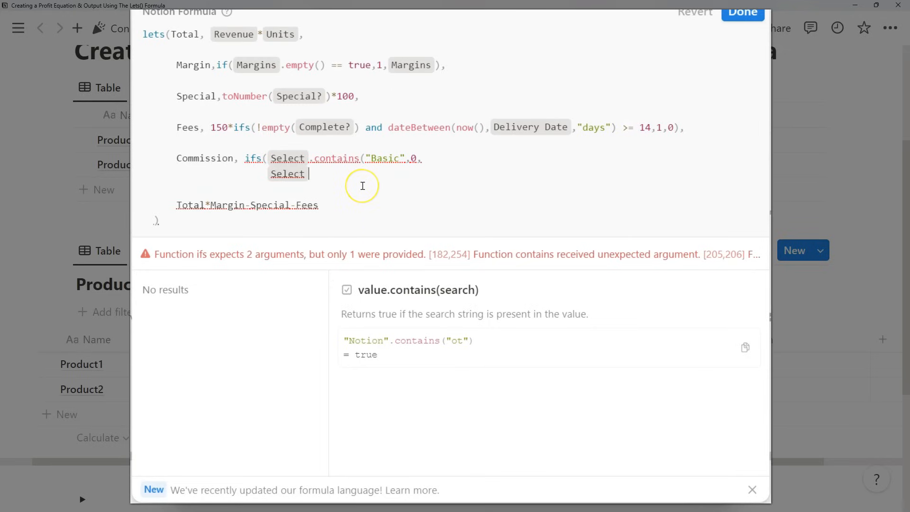
type(".contai")
left_click(371, 182)
type("ns")
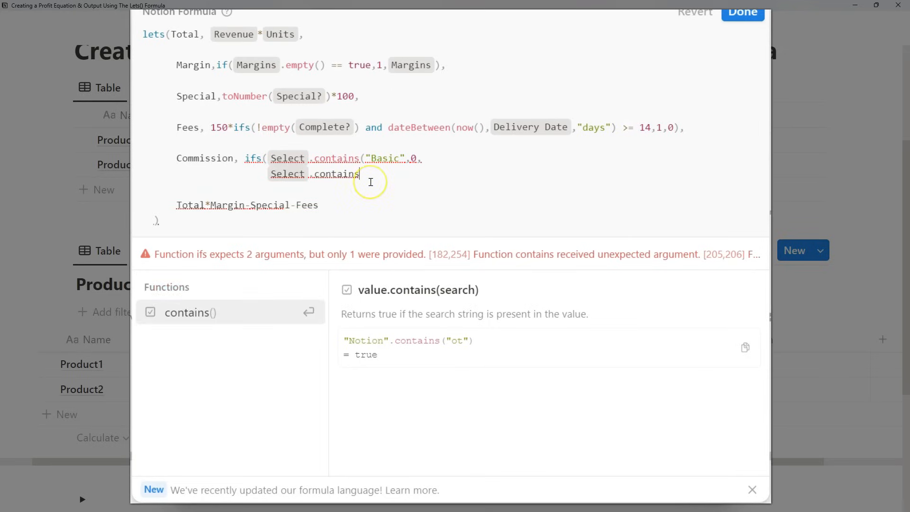
type("(\"Premium\"),0,")
- Add Select.contains("Limited") with result 0 on a third line and close ifs() with "" as the fallback value
key("shift+Return")
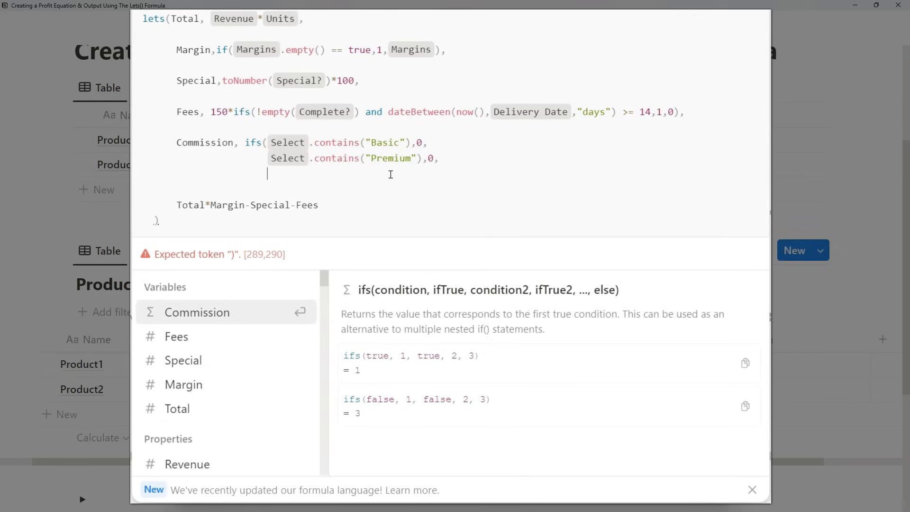
type("sele")
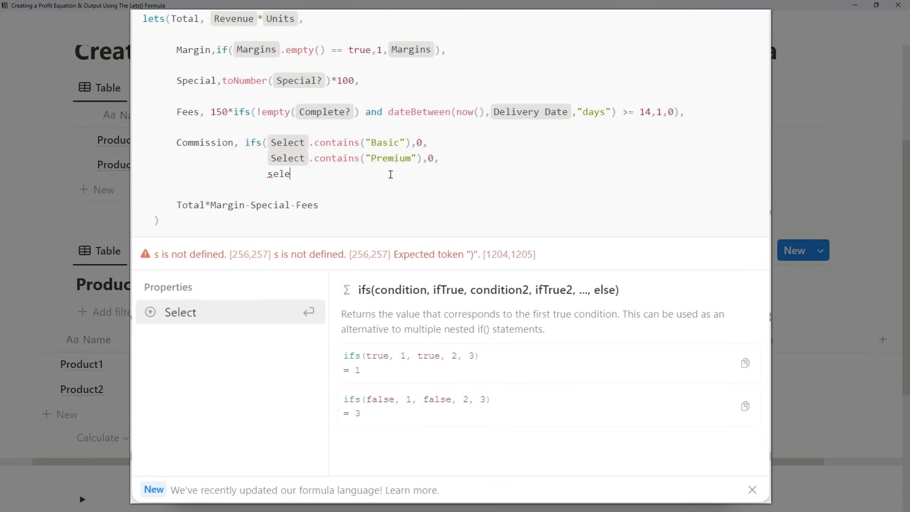
left_click(203, 310)
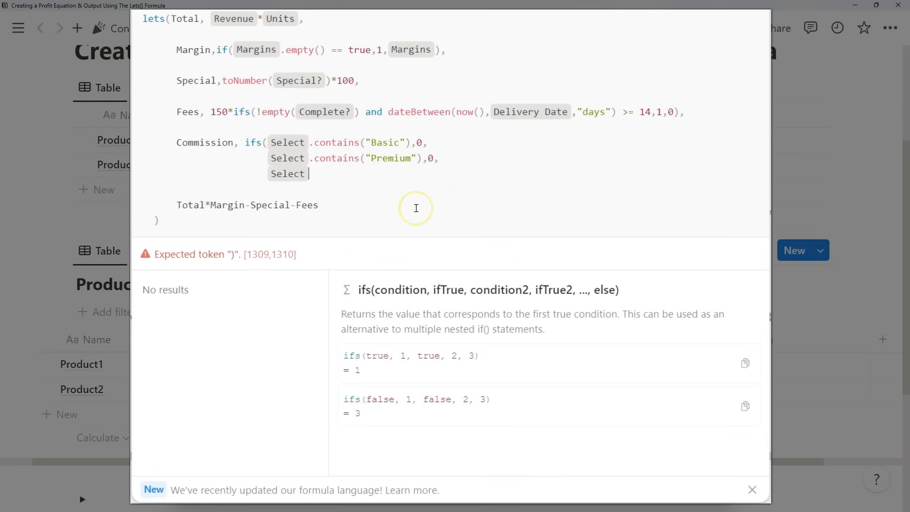
type(".contains(")
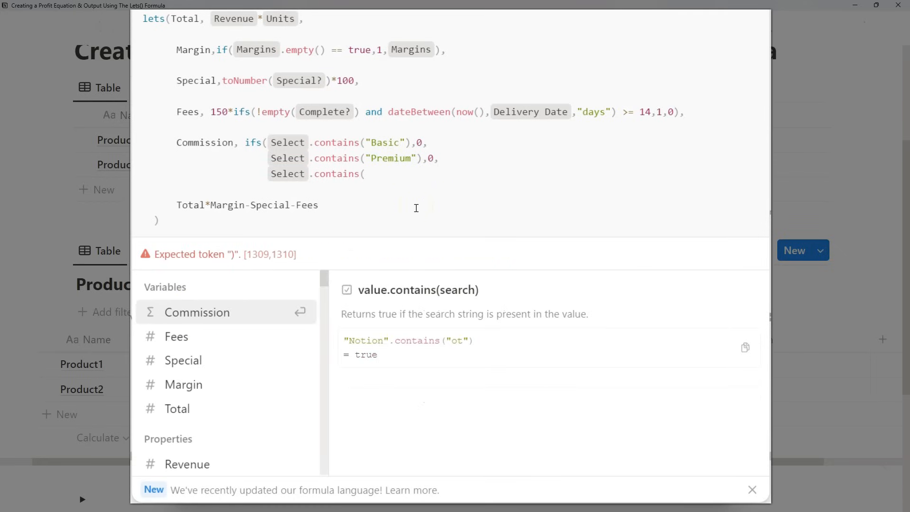
type("\"Limited\"),0)")
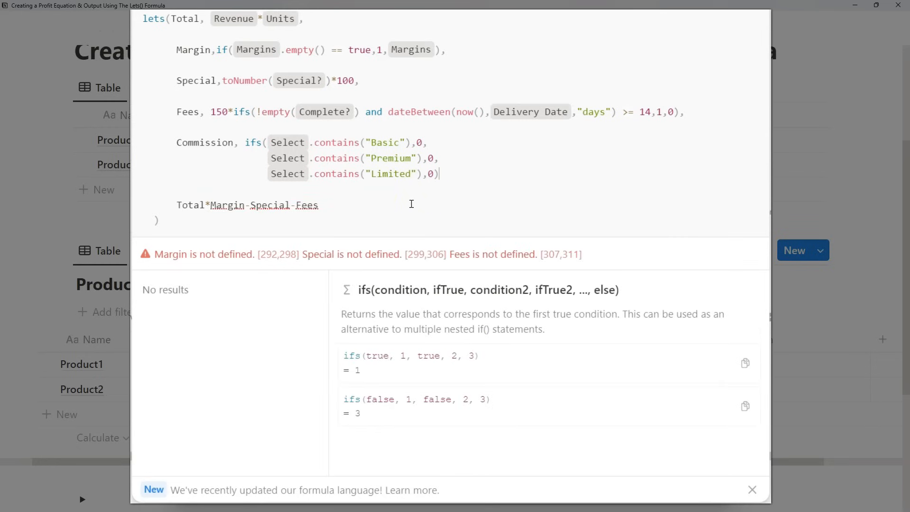
key("BackSpace")
type(",\"\"),")
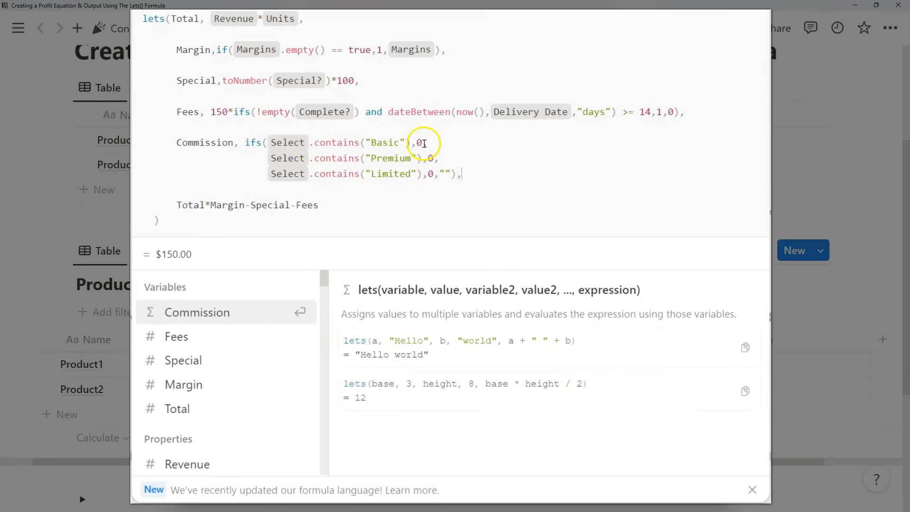
- Set the Commission rates to 0.85 for Basic, 0.8 for Premium and 0.75 for Limited
left_click(423, 143)
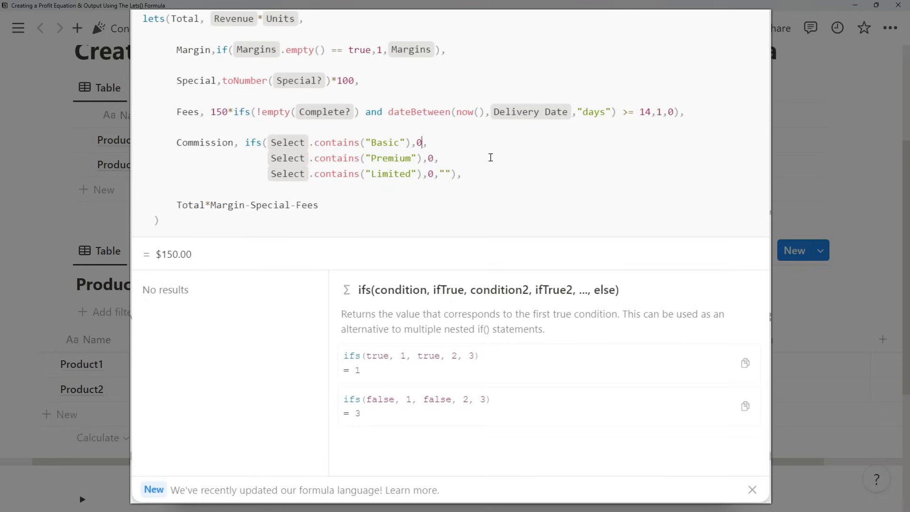
type(".85")
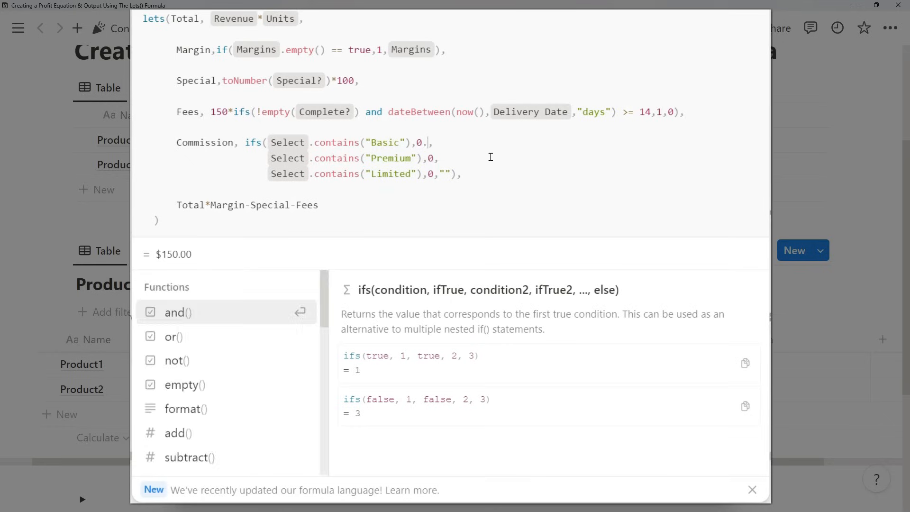
left_click(469, 169)
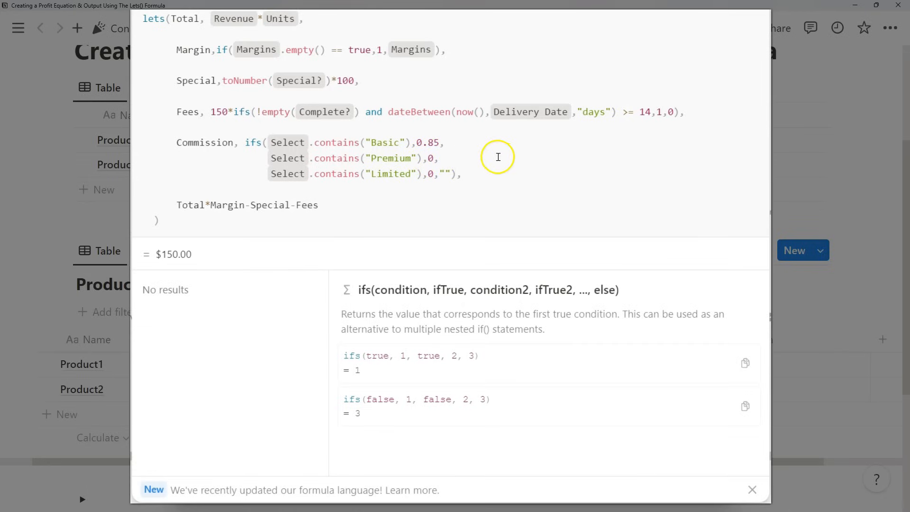
type(".8")
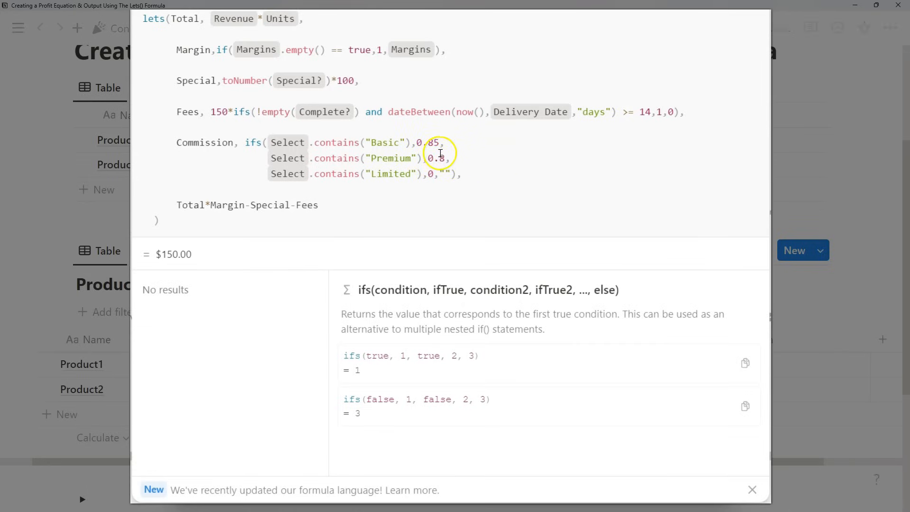
left_click(432, 178)
type(".75")
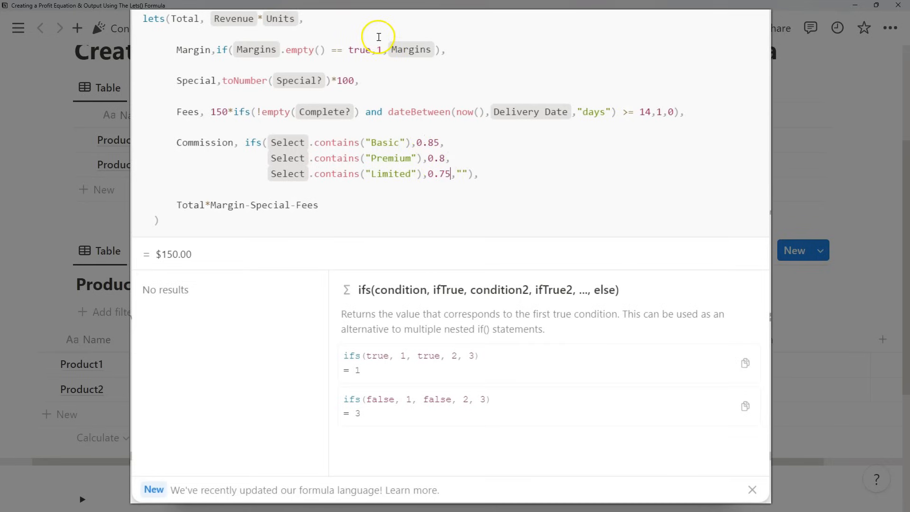
- Multiply by Commission after Margin so the final expression reads Total*Margin*Commission-Special-Fees, and save the Profit formula
left_click_drag(488, 171, 179, 139)
left_click(514, 150)
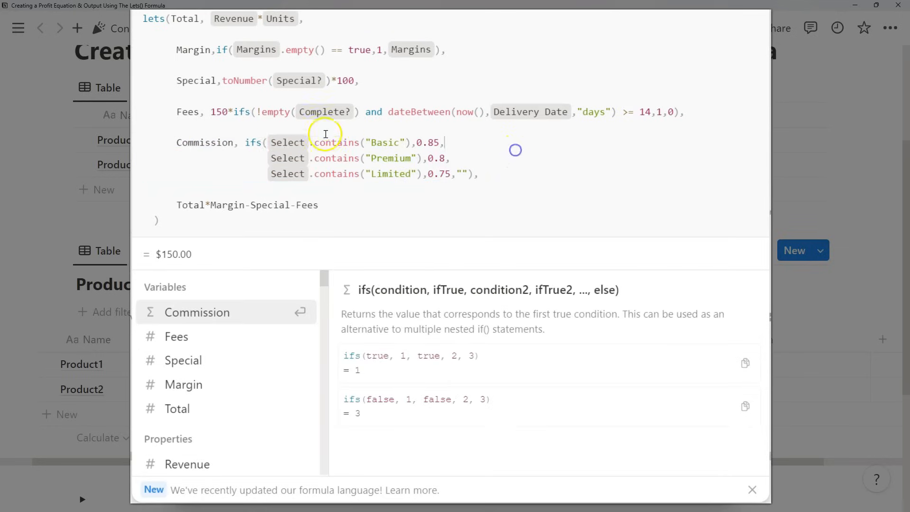
left_click_drag(330, 205, 176, 205)
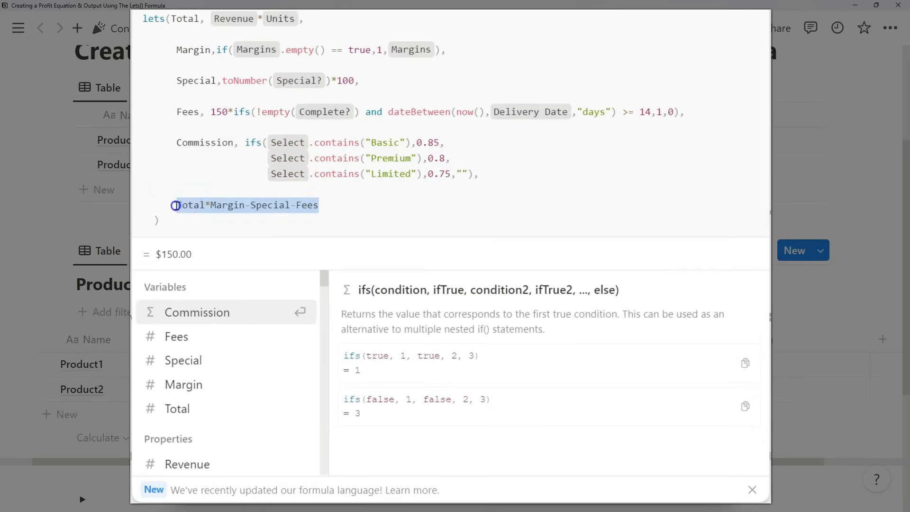
left_click(209, 203)
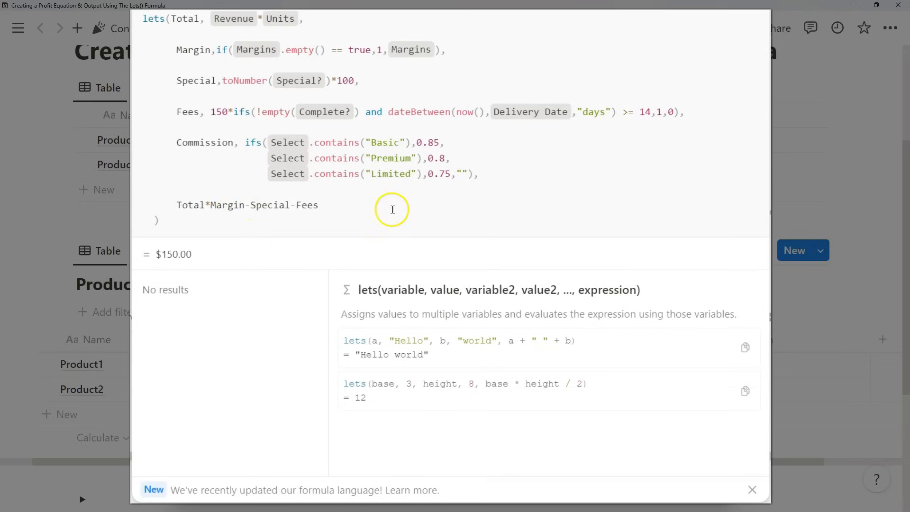
left_click(245, 205)
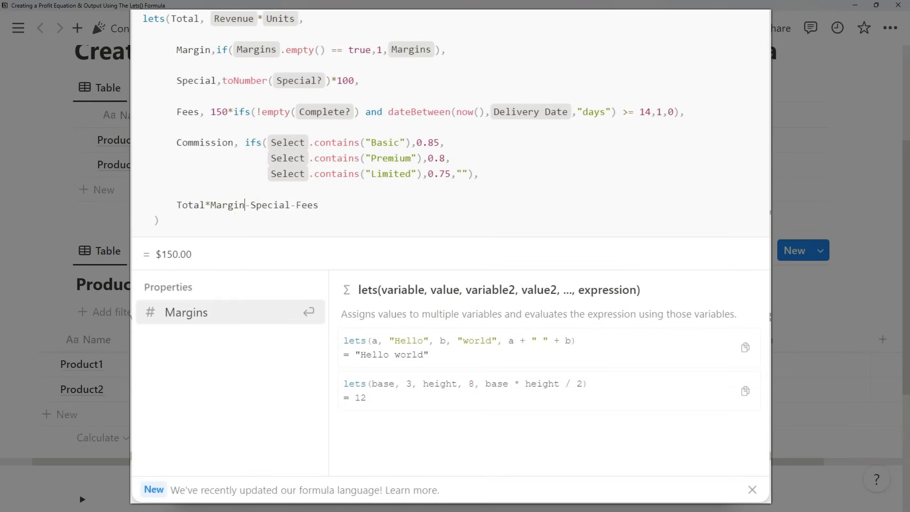
left_click(242, 202)
left_click(244, 204)
type("*")
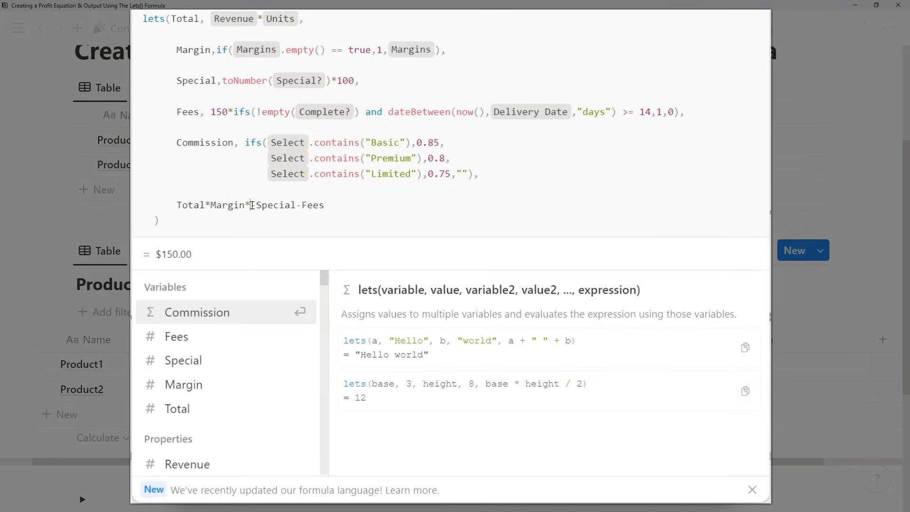
key("Return")
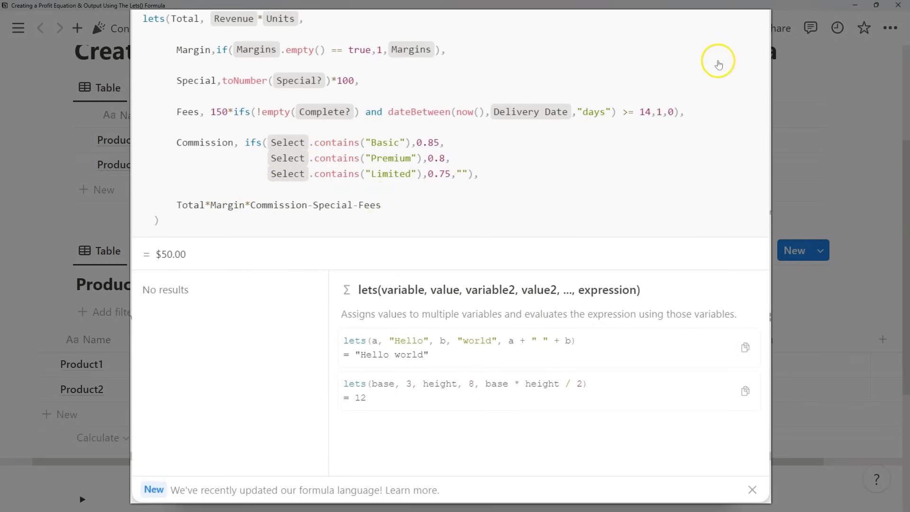
key("Escape")
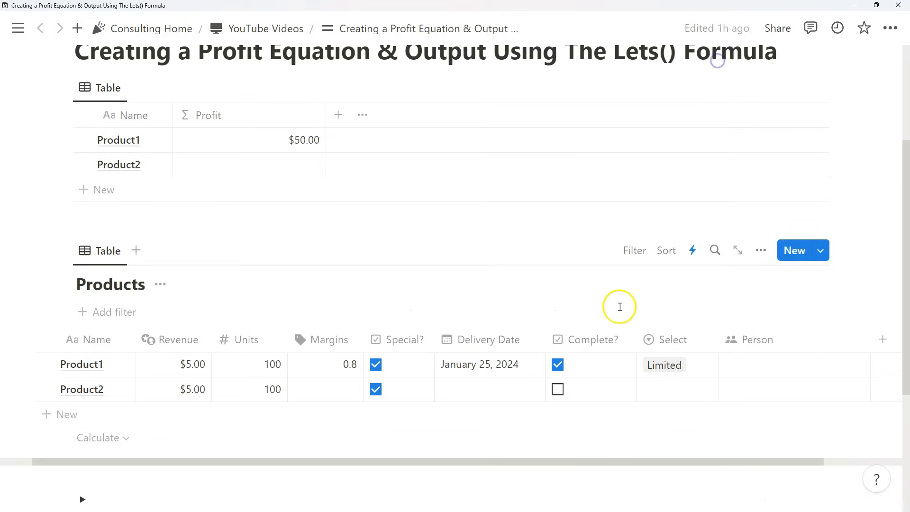
- Clear Product1's Margins value, uncheck its Special? and Complete? boxes, and uncheck Special? for Product2
left_click(355, 365)
key("Delete")
left_click(384, 369)
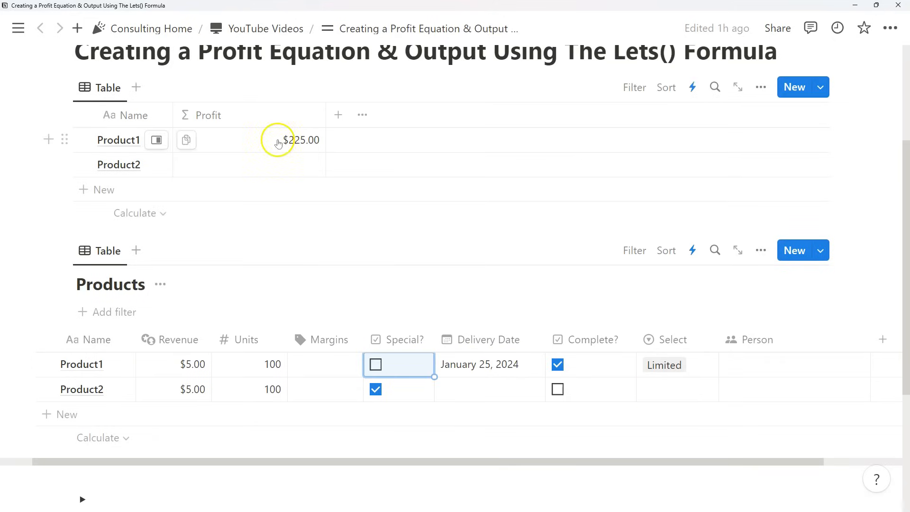
left_click(557, 365)
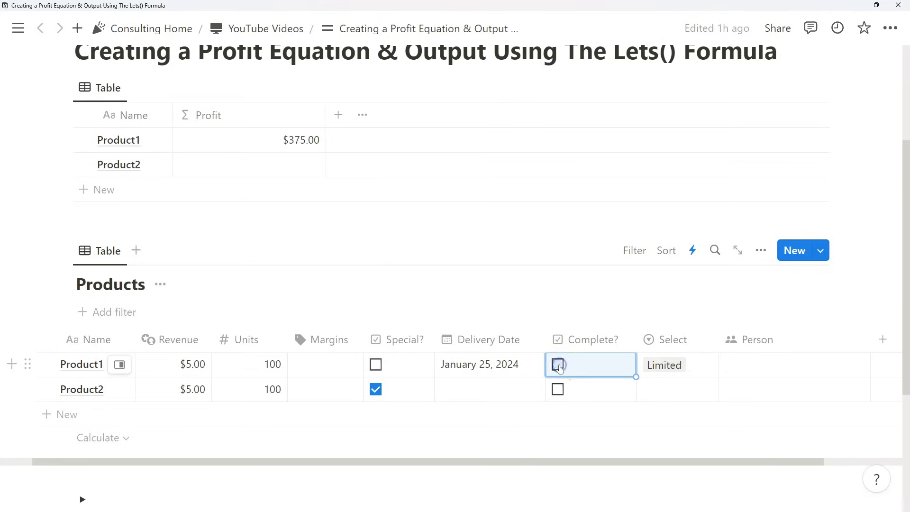
left_click(375, 388)
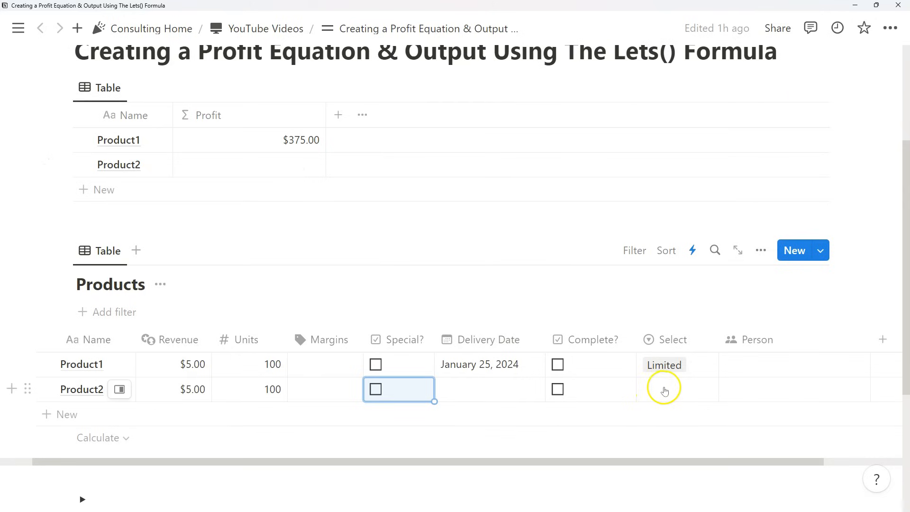
- Replace the "" fallback of the Commission ifs() with 1 and save the Profit formula
left_click(249, 132)
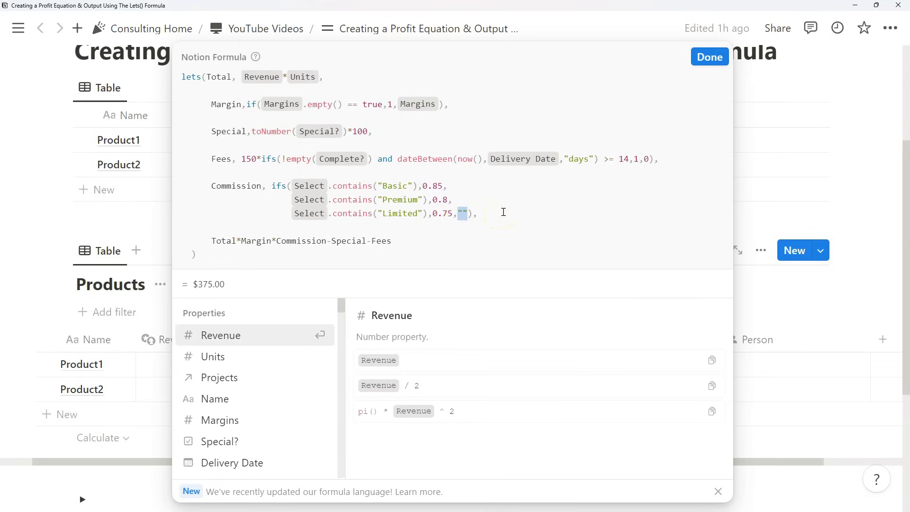
key("BackSpace")
key("Escape")
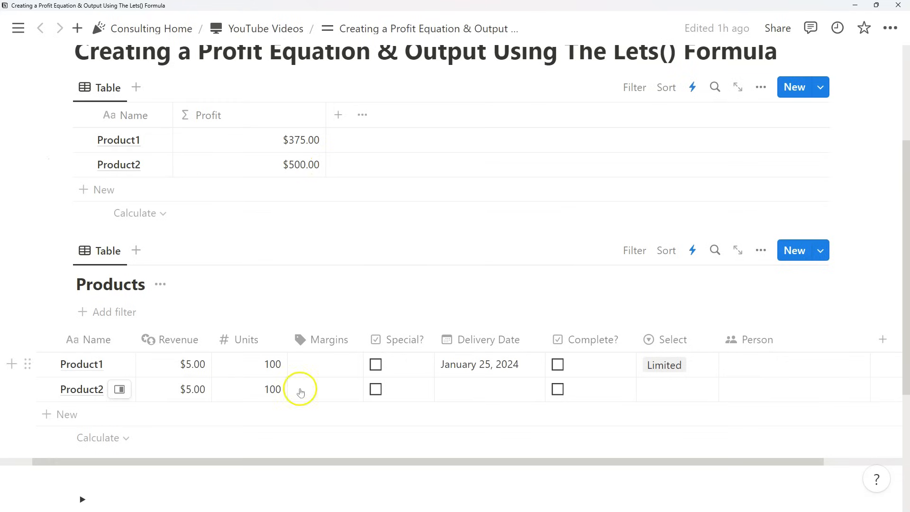
- Review the Select conditions, rates and fallback value of Commission in Product2's Profit formula
left_click(298, 164)
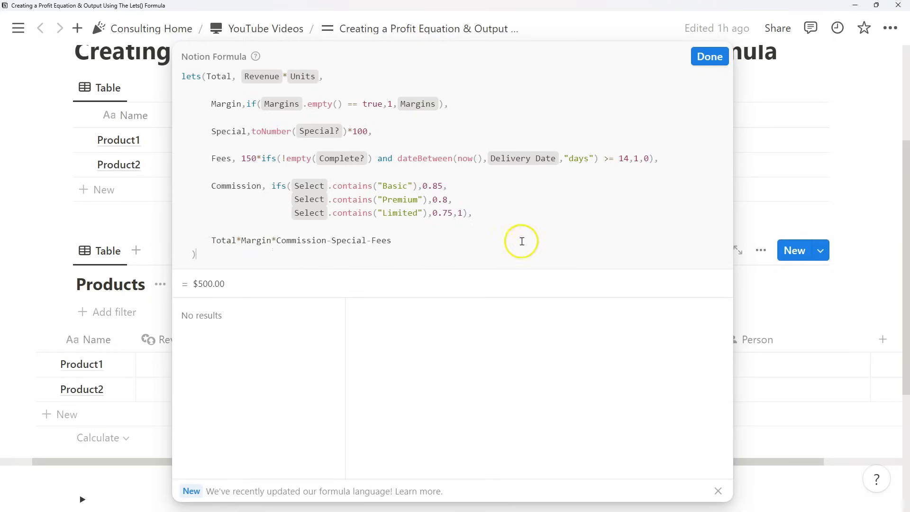
key("Escape")
left_click(284, 167)
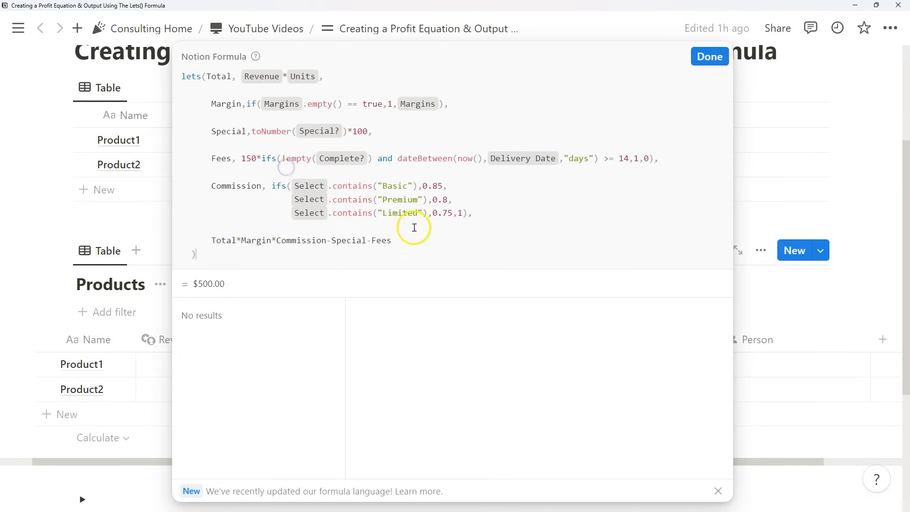
left_click(461, 212)
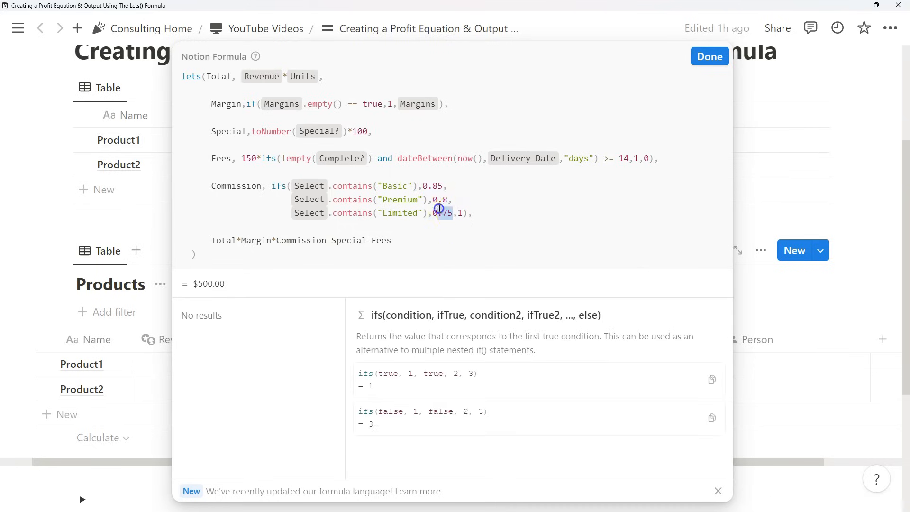
left_click_drag(439, 209, 298, 183)
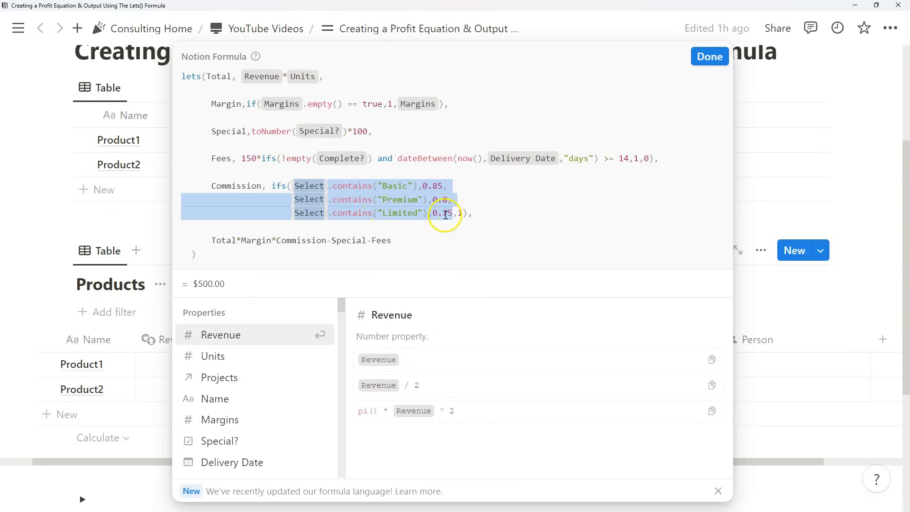
left_click(487, 200)
- Change Product1's Select option to Basic and set Product2's Select option to Premium
left_click(693, 365)
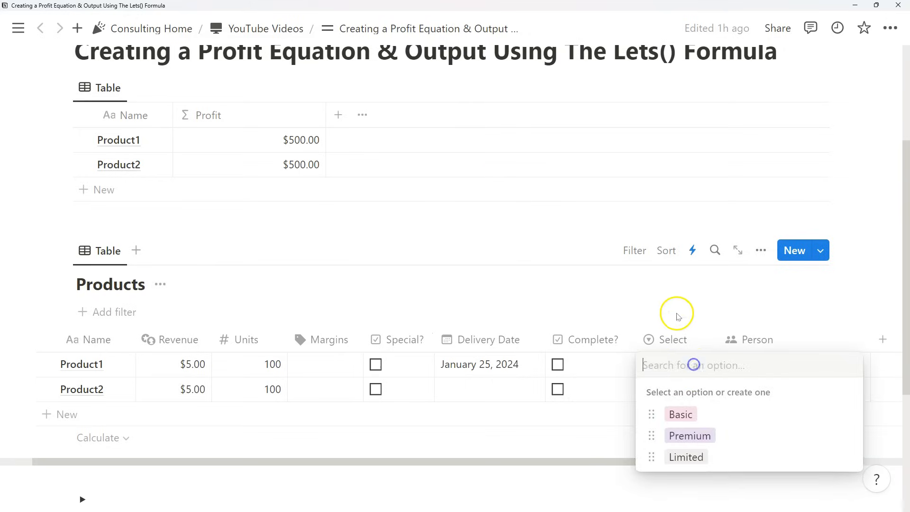
left_click(675, 315)
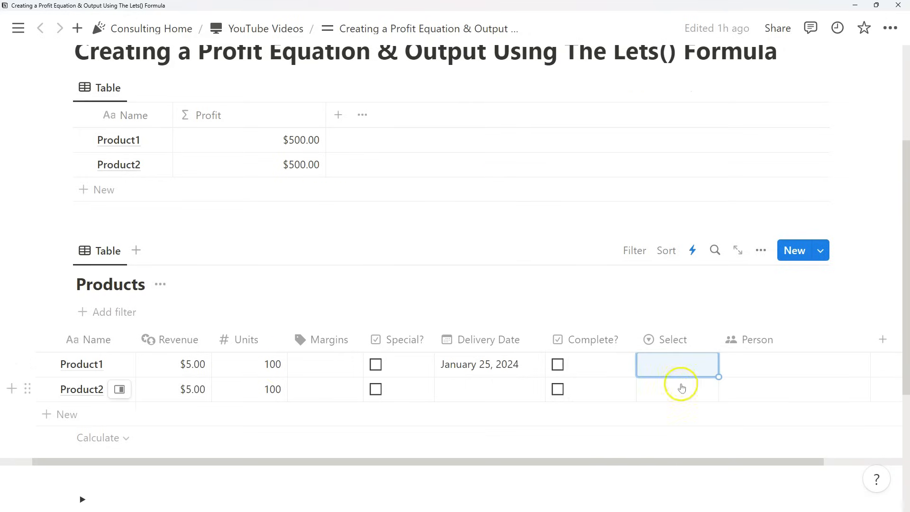
left_click(669, 371)
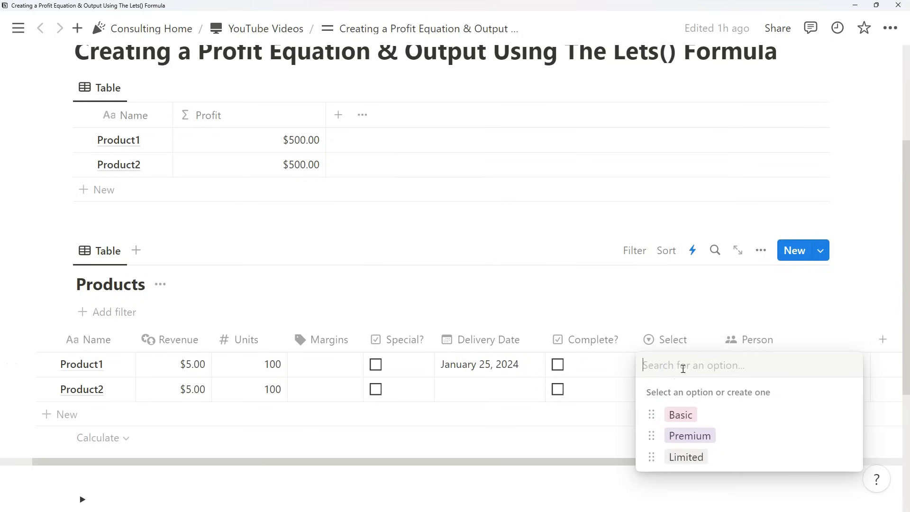
left_click(687, 415)
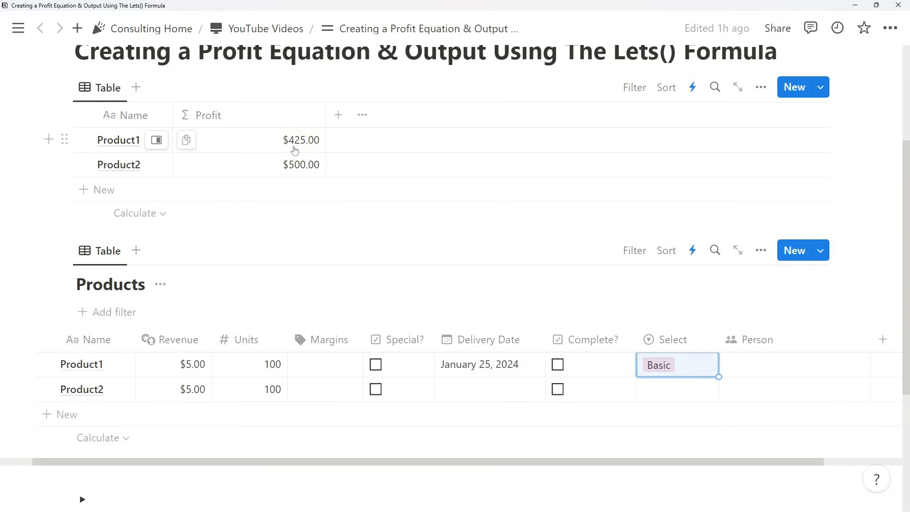
left_click(684, 389)
left_click(682, 459)
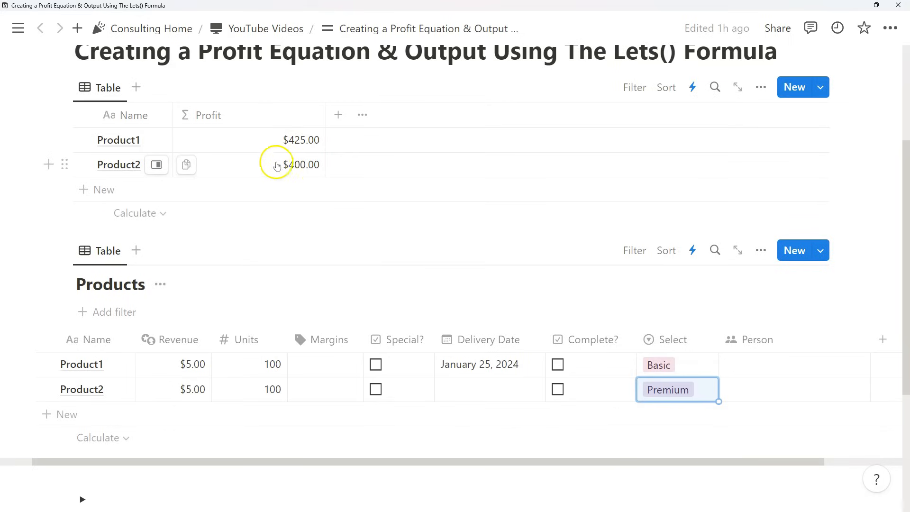
- Clear the Select options of both Product2 and Product1 in the Products table
left_click(680, 397)
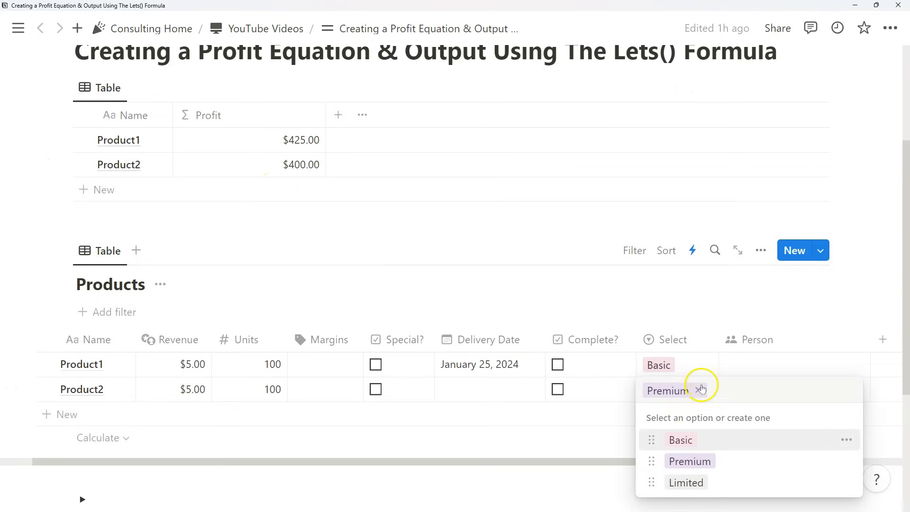
left_click(691, 480)
left_click(665, 389)
left_click(691, 387)
left_click(681, 366)
left_click(682, 368)
left_click(688, 369)
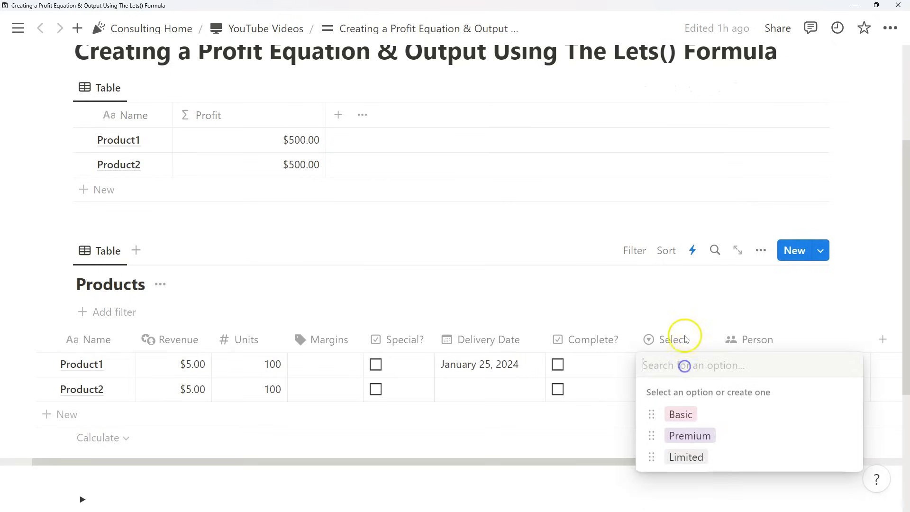
left_click(646, 295)
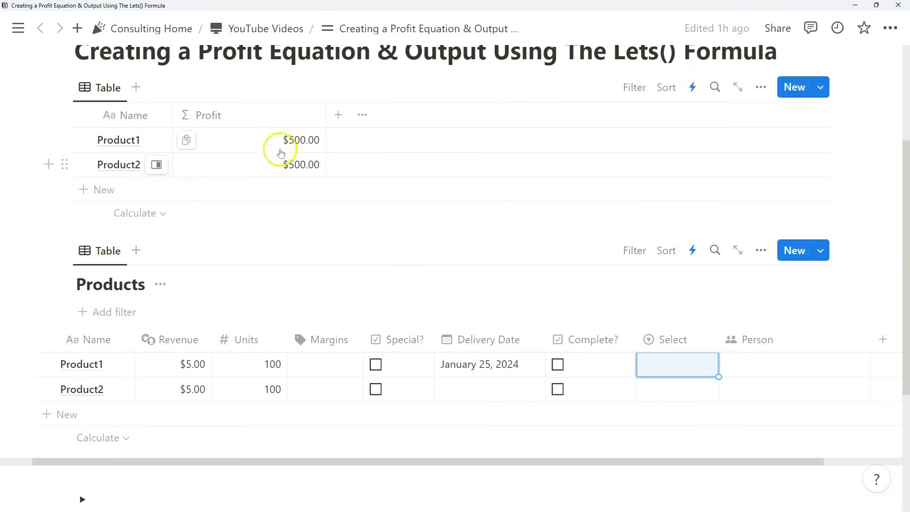
- Reopen Product1's Profit formula, examine the three Commission conditions and close the editor
left_click(280, 144)
left_click_drag(467, 213, 293, 185)
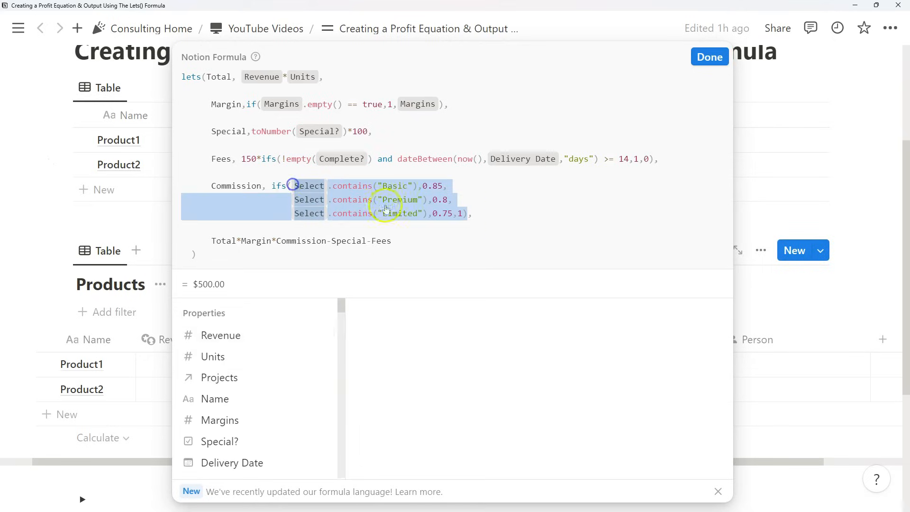
left_click(709, 56)
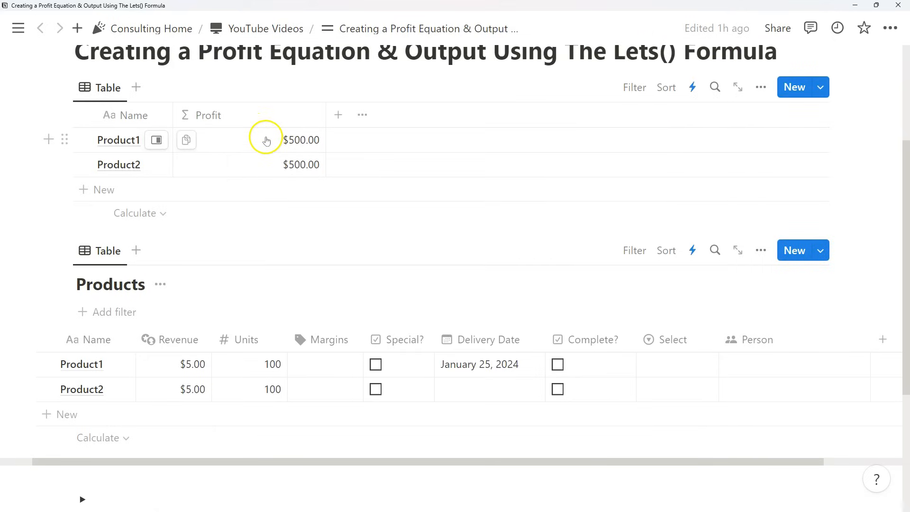
- Prefix the final expression of the Profit formula with the text "Total Take Home Profit is:" joined by a plus sign
left_click(265, 138)
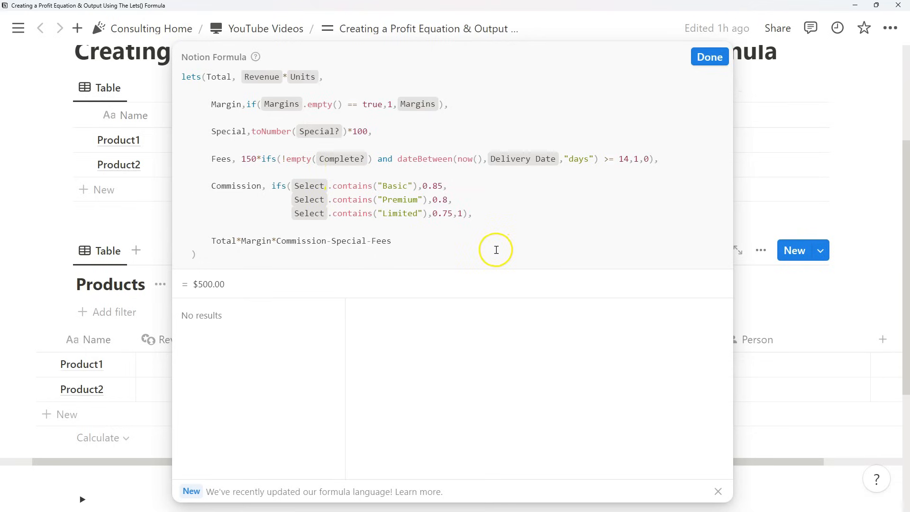
left_click(711, 58)
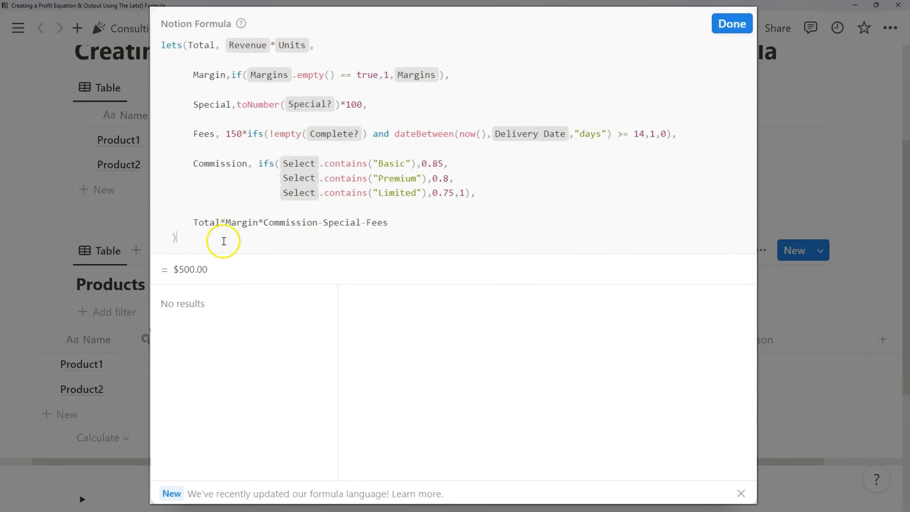
left_click(192, 223)
type("\"Total Take Home Profit is")
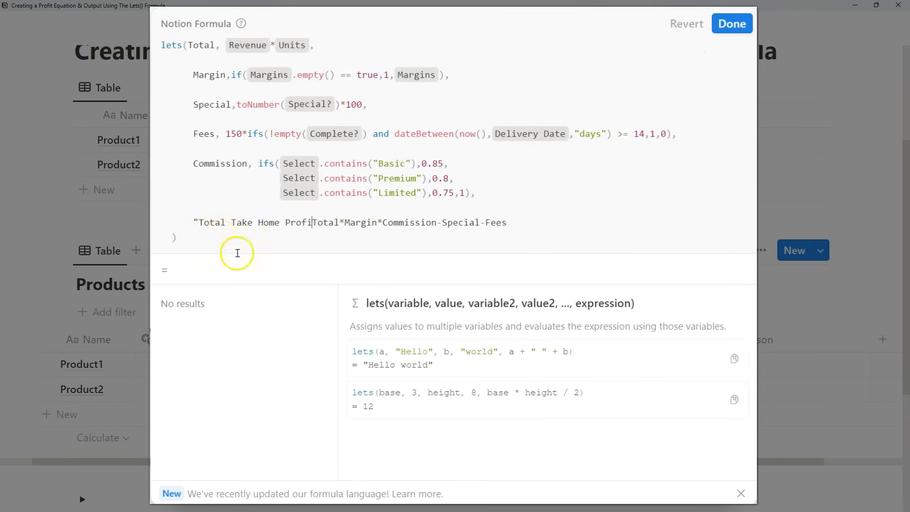
type(":\" +")
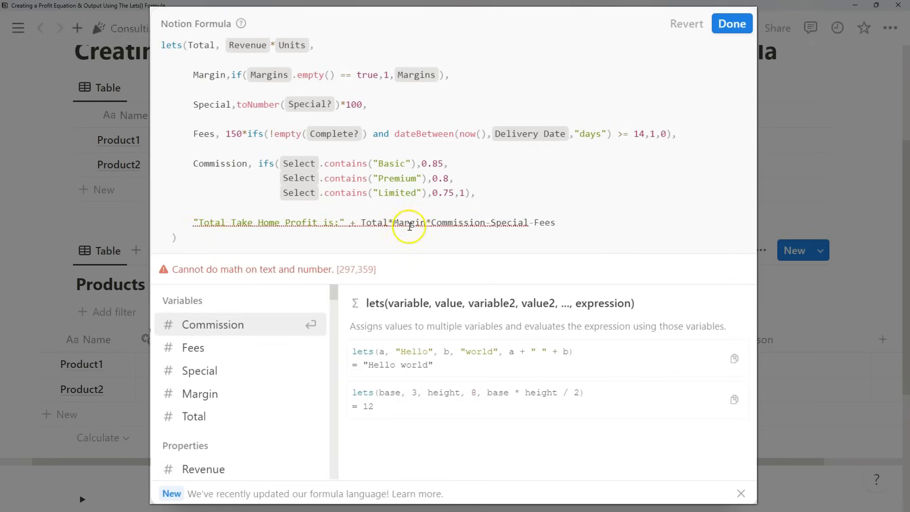
- Examine the error message and the Total*Margin*Commission-Special-Fees calculation that follows the text label
left_click_drag(556, 221, 326, 221)
left_click(363, 223)
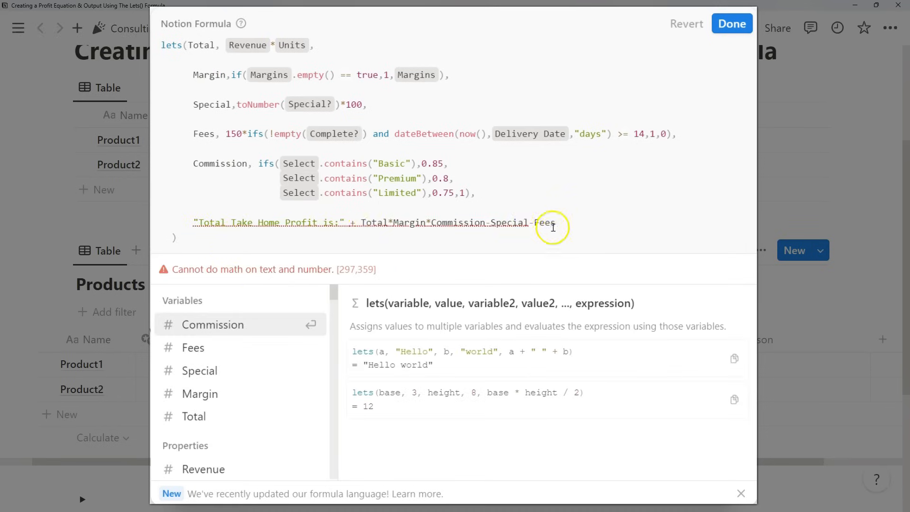
left_click_drag(386, 269, 168, 267)
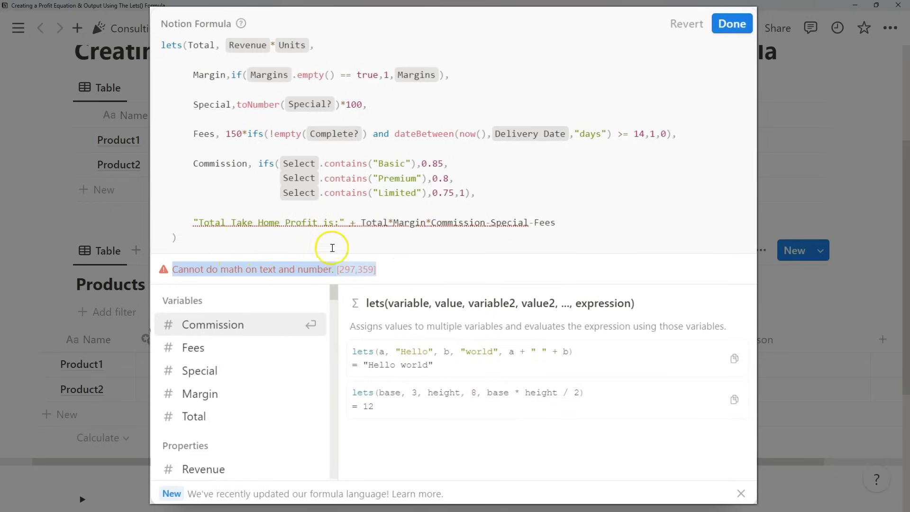
left_click(359, 217)
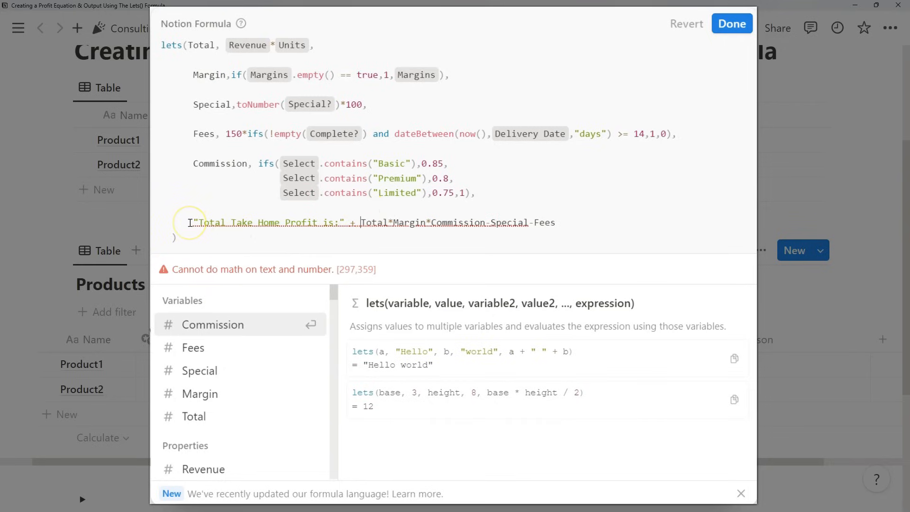
left_click_drag(555, 223, 361, 222)
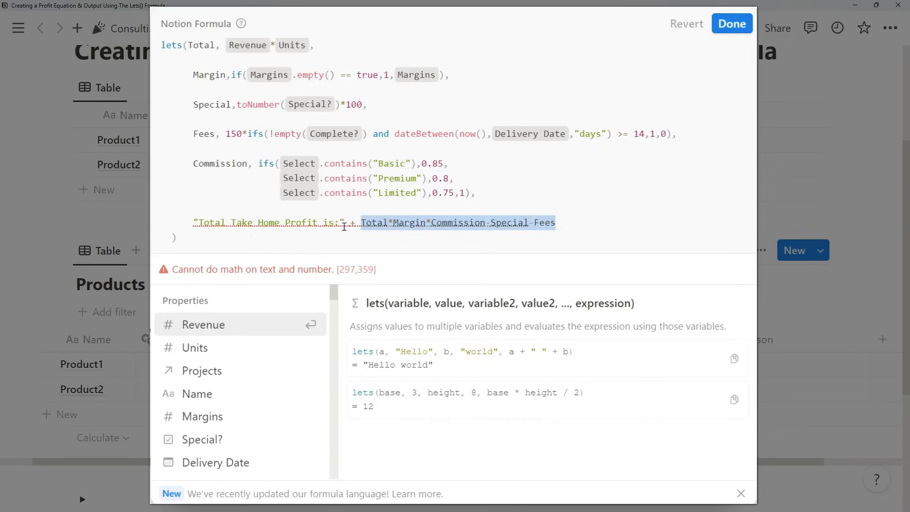
left_click(364, 223)
left_click(428, 234)
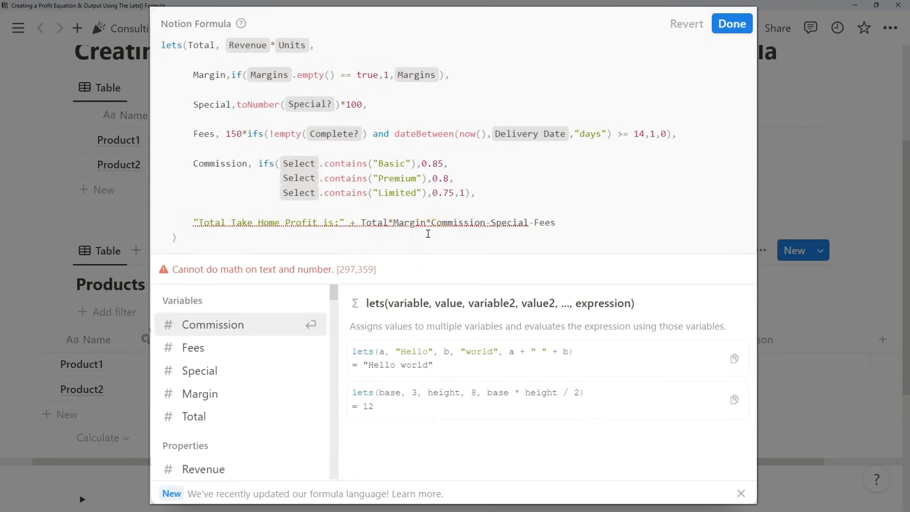
- Wrap the Total*Margin*Commission-Special-Fees calculation in the format() function
type("format")
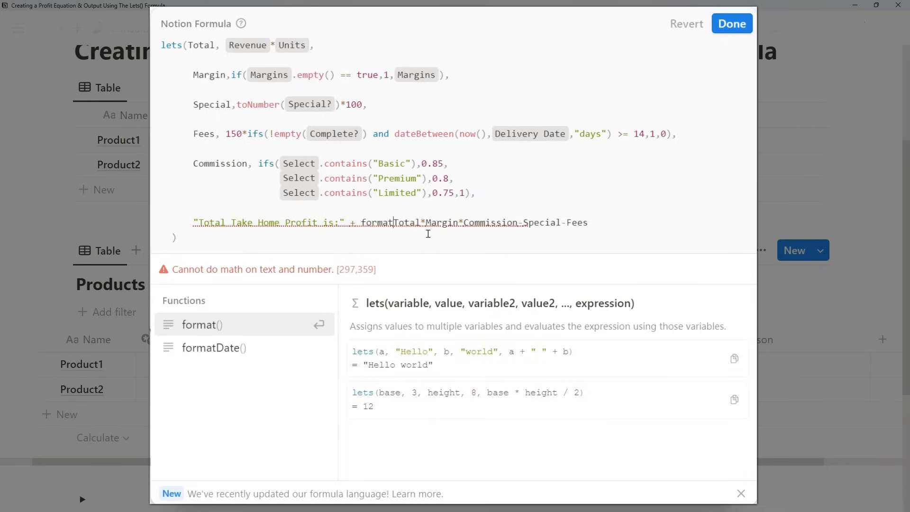
type("(")
left_click(612, 223)
type(")")
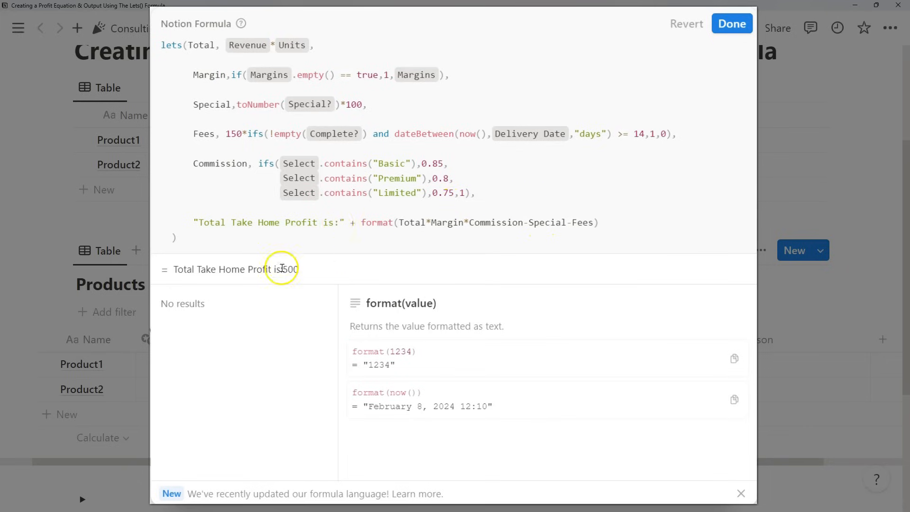
- Add a space and a dollar sign to the end of the "Total Take Home Profit is:" label and save the formula
left_click(337, 223)
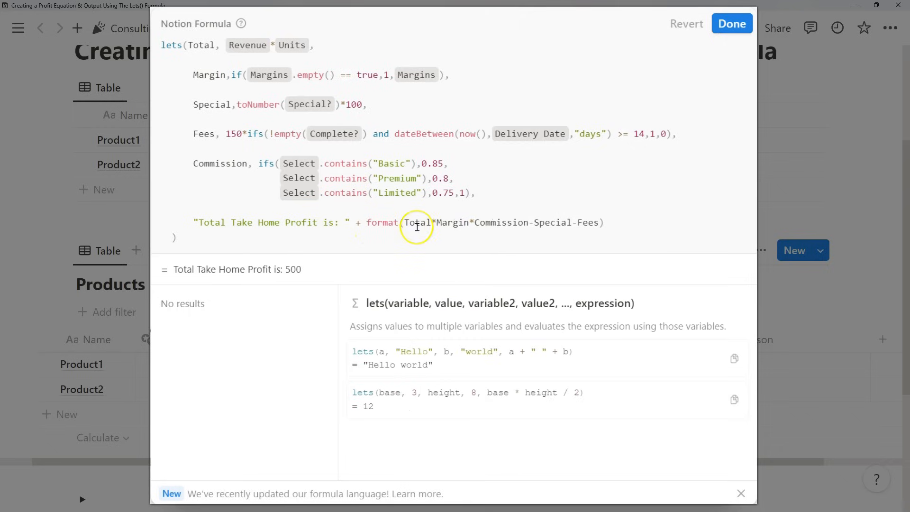
type("$")
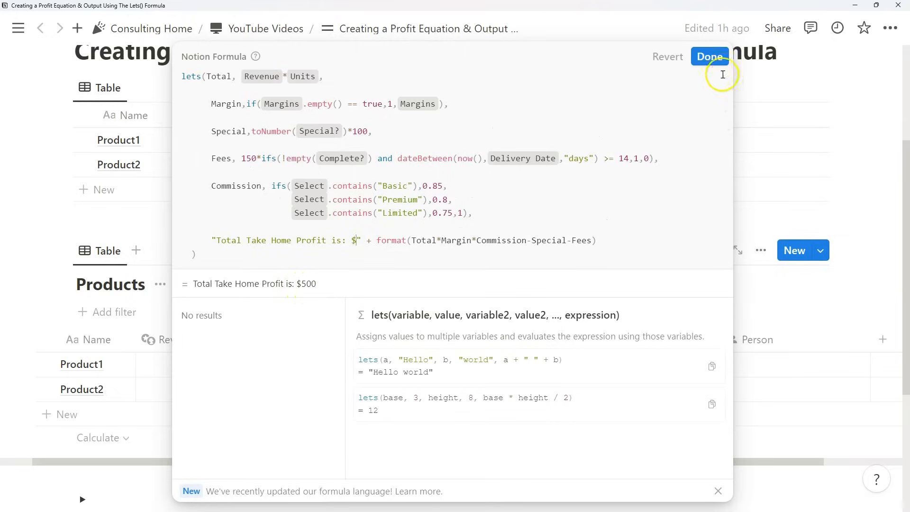
left_click(709, 57)
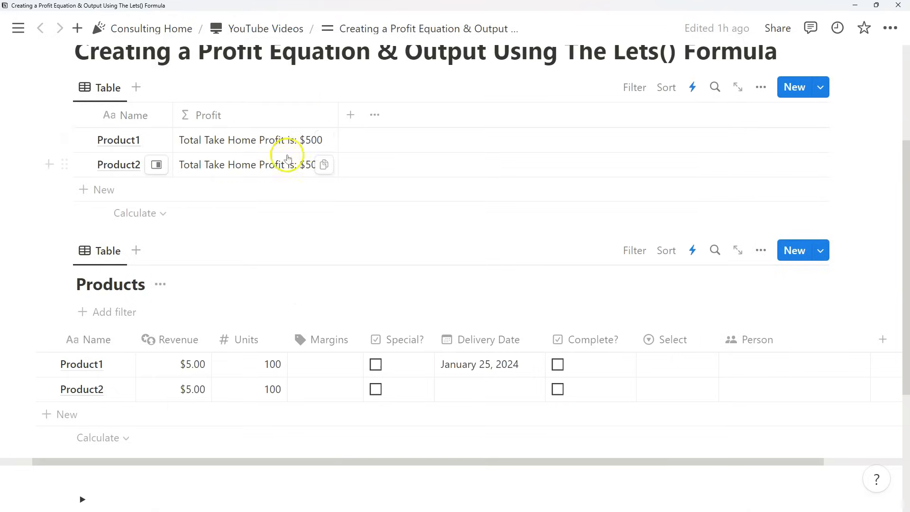
- Enable Special? and Complete? for Product1 and set Product2's Margins to 0.6 in the Products table
left_click(376, 364)
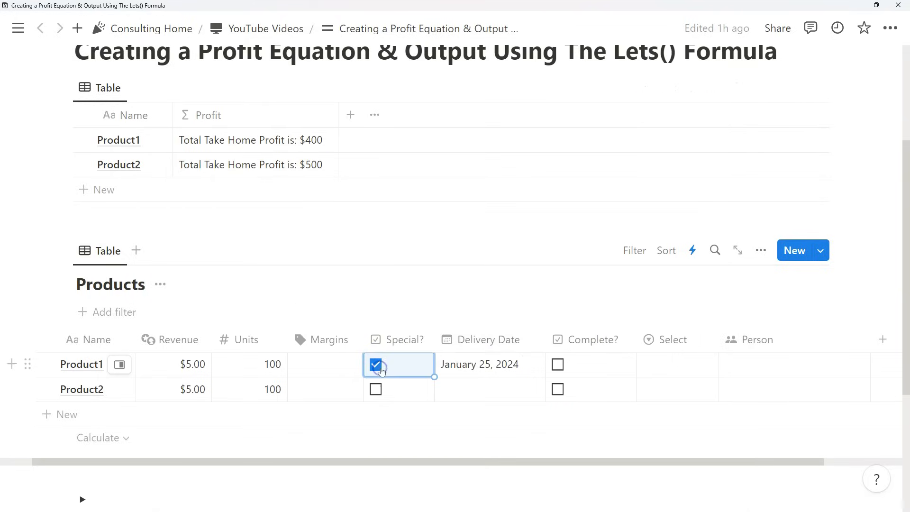
left_click(331, 361)
left_click(335, 393)
type("0.6")
key("Return")
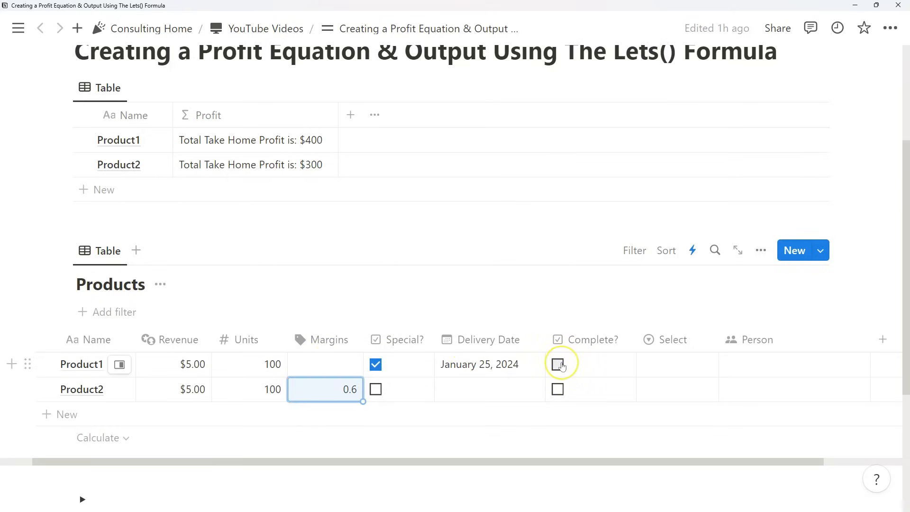
left_click(558, 367)
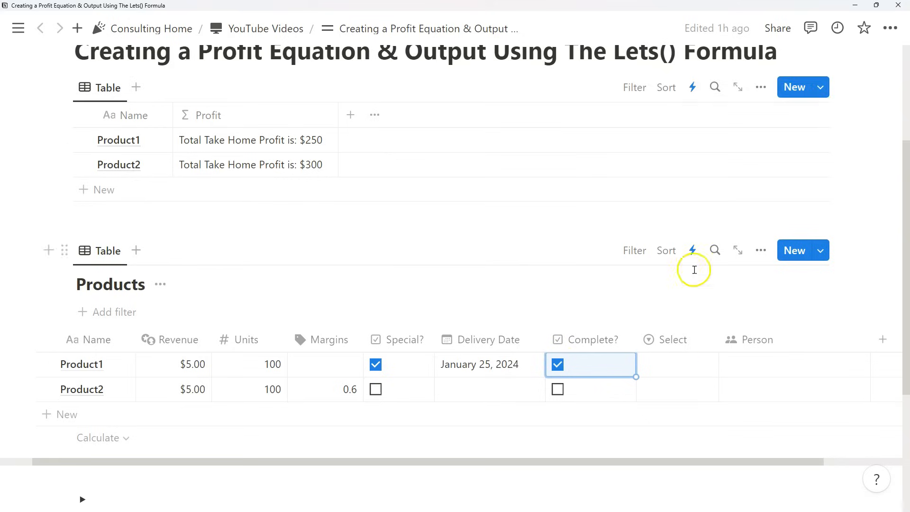
- Set Product2's Select option to Basic and review the other available options
left_click(678, 384)
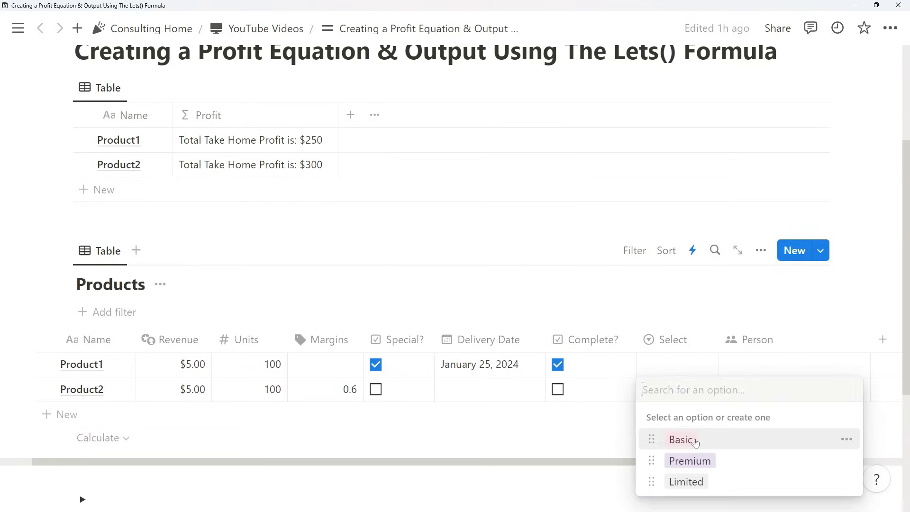
left_click(692, 440)
left_click(701, 395)
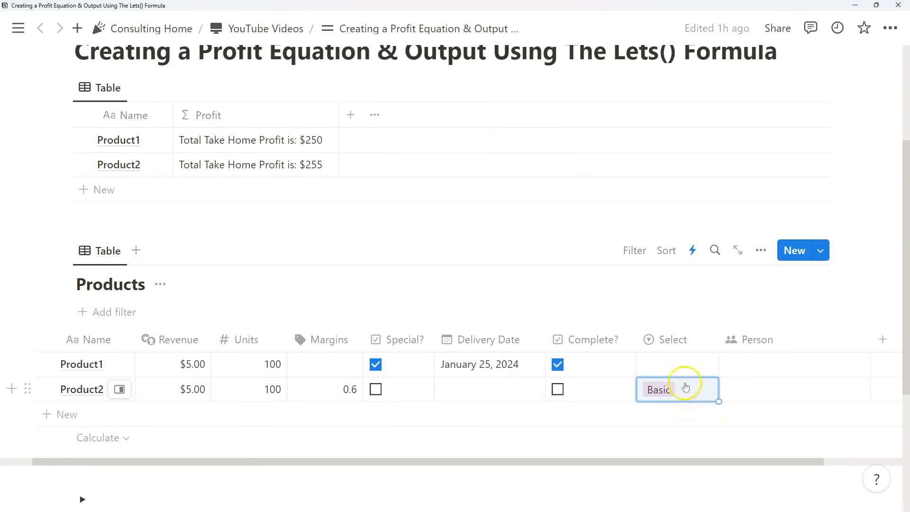
left_click(680, 388)
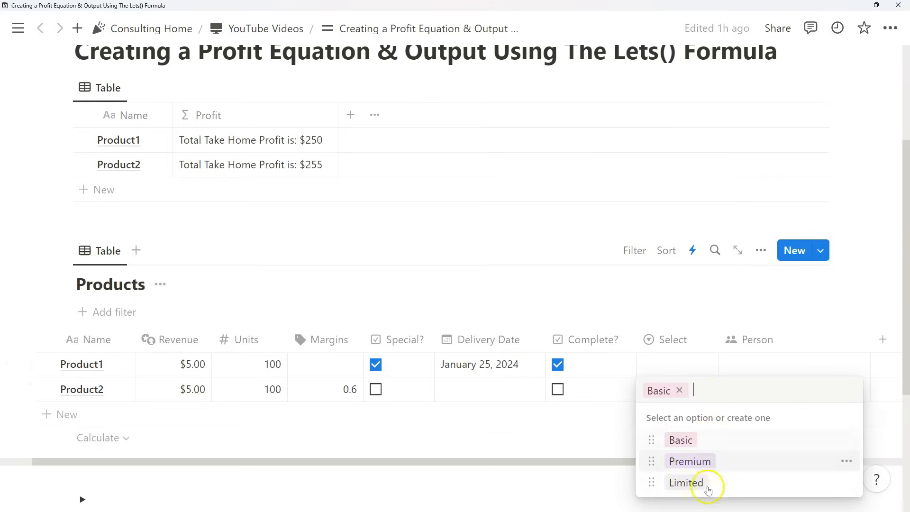
key("Escape")
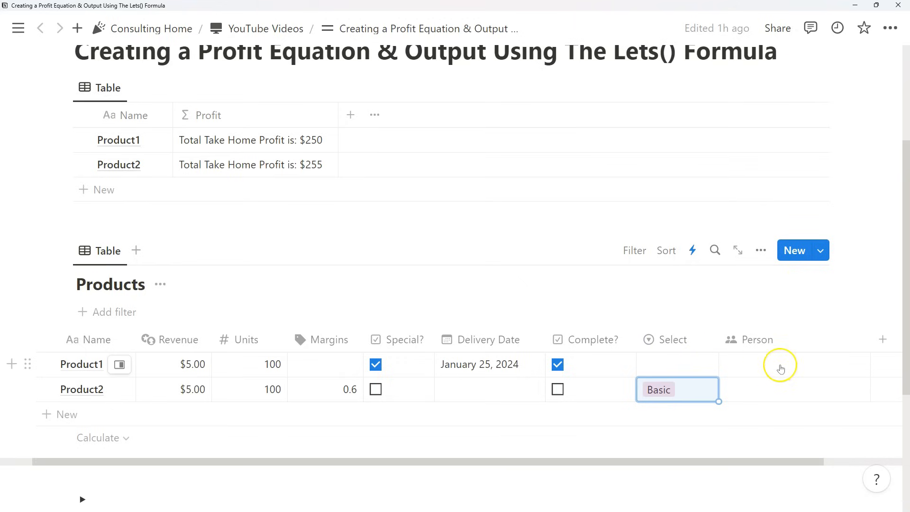
- Reopen Product1's Profit formula, examine the Commission conditions and the final expression, and close the editor
left_click(236, 143)
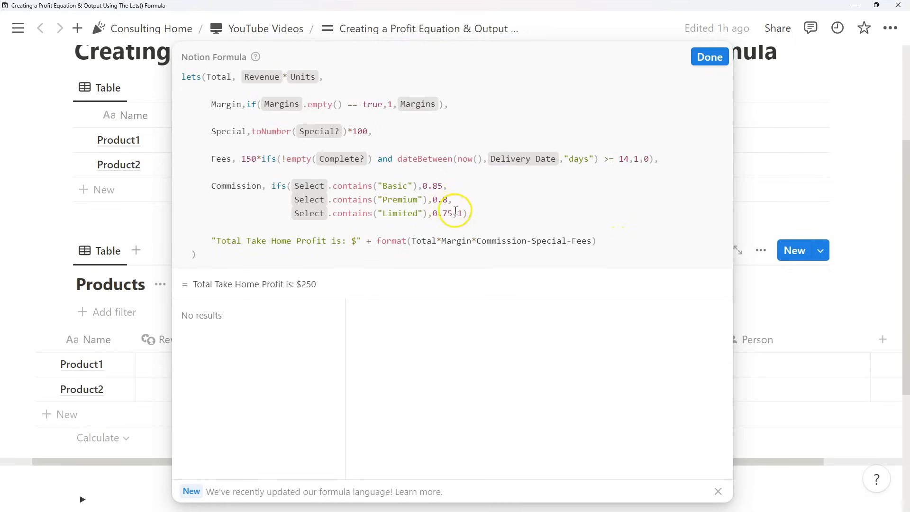
left_click_drag(462, 213, 291, 183)
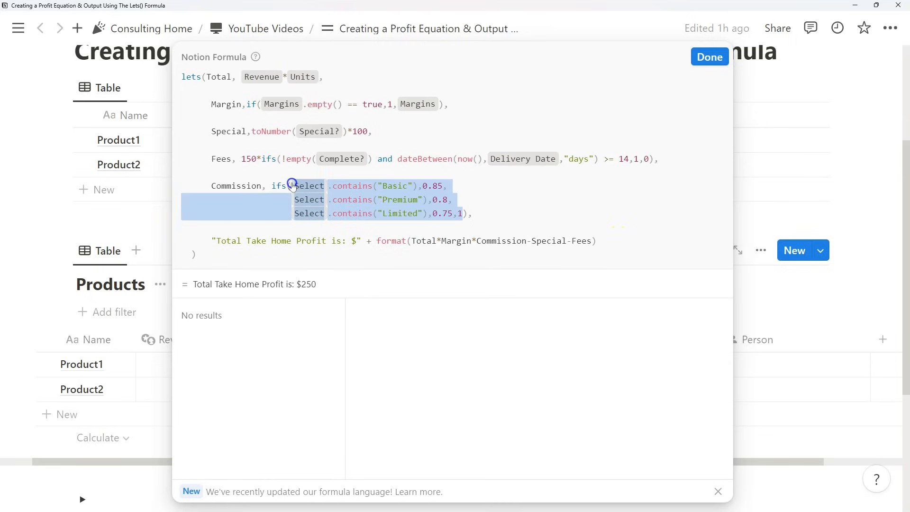
left_click(489, 204)
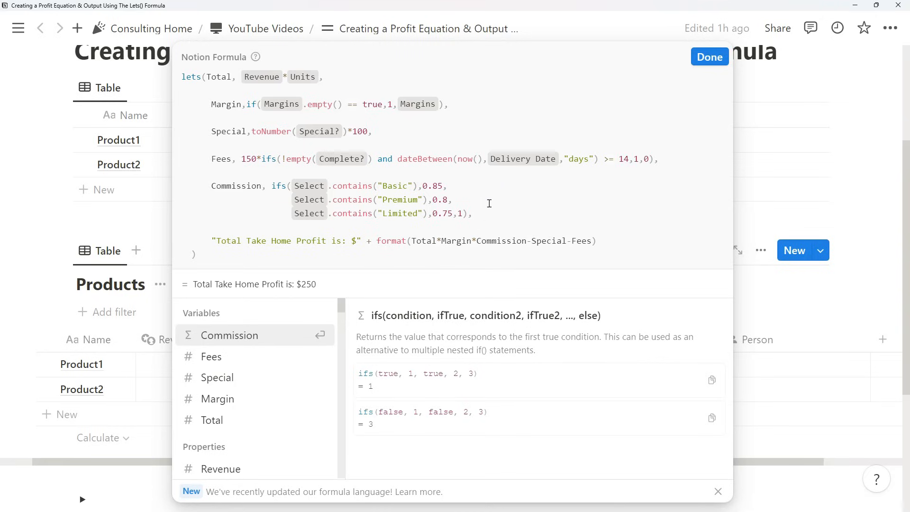
left_click_drag(451, 207, 416, 185)
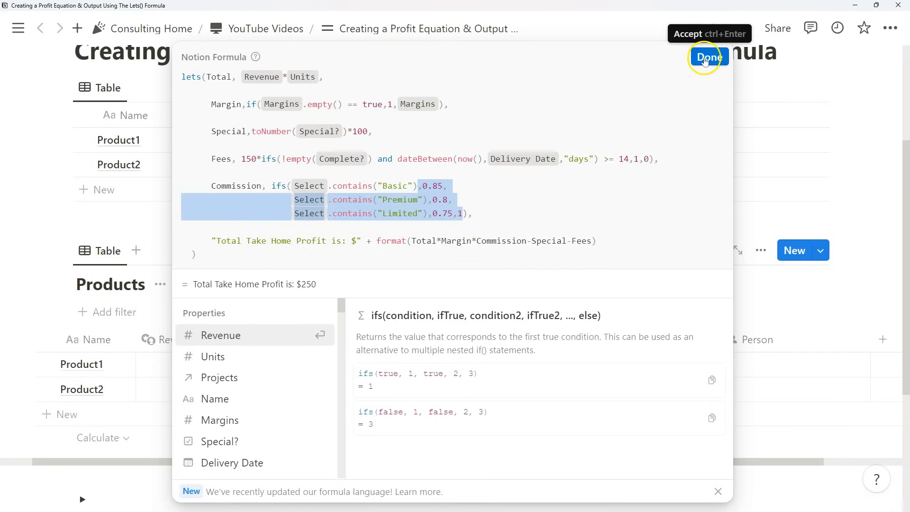
left_click(615, 244)
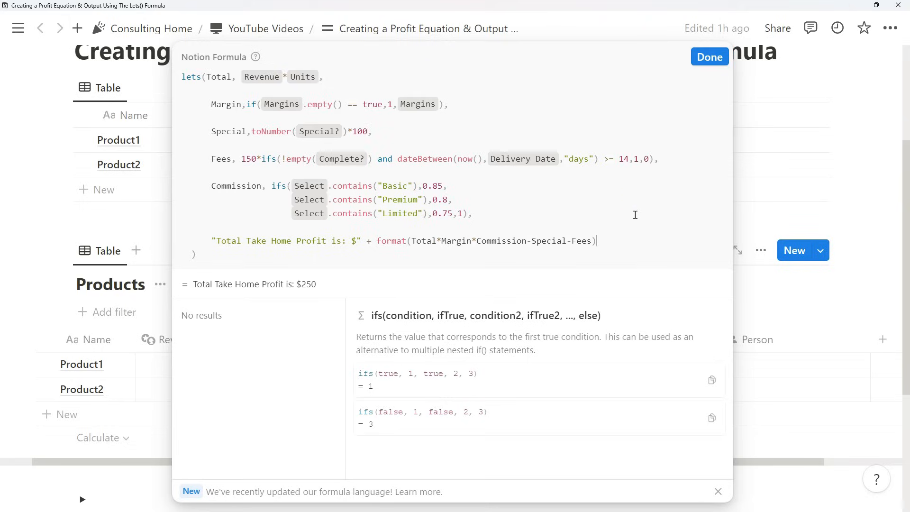
left_click(709, 57)
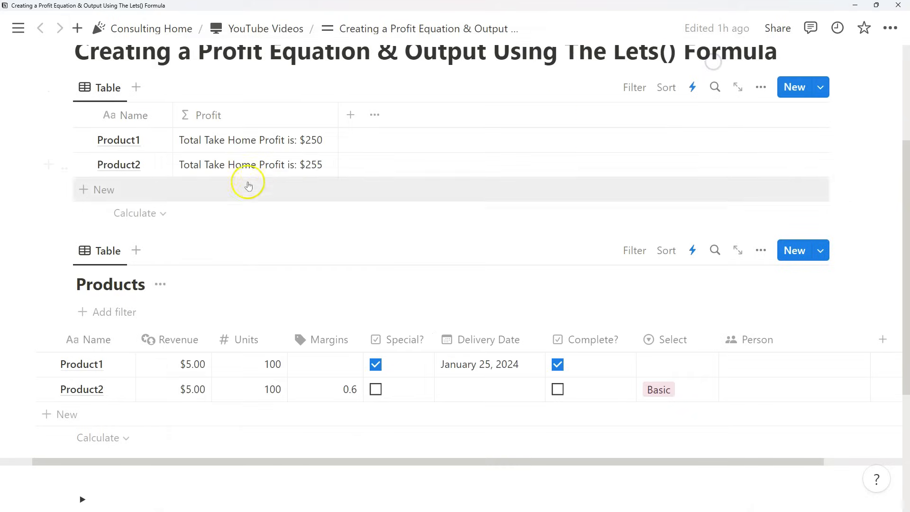
- Append +"\n" +"text" on a new line after the format() expression in the Profit formula and save it
left_click(242, 142)
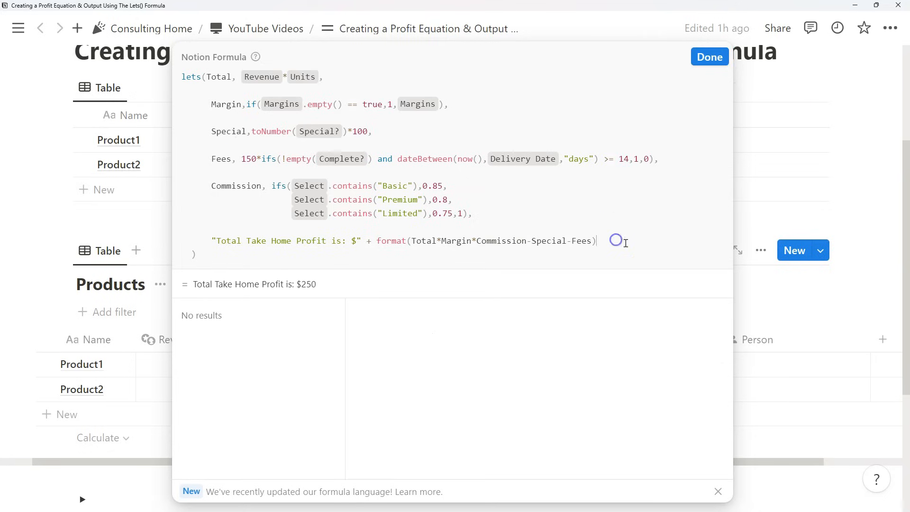
key("shift+Return")
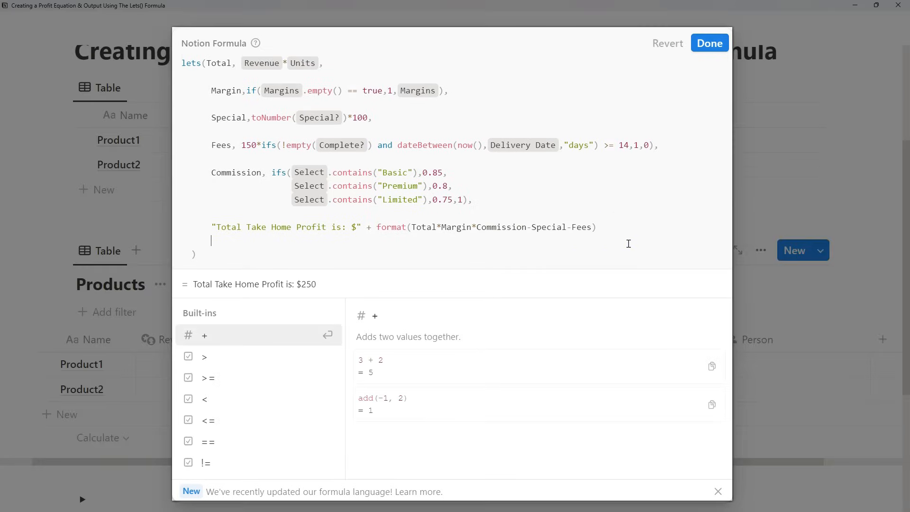
type("+\"")
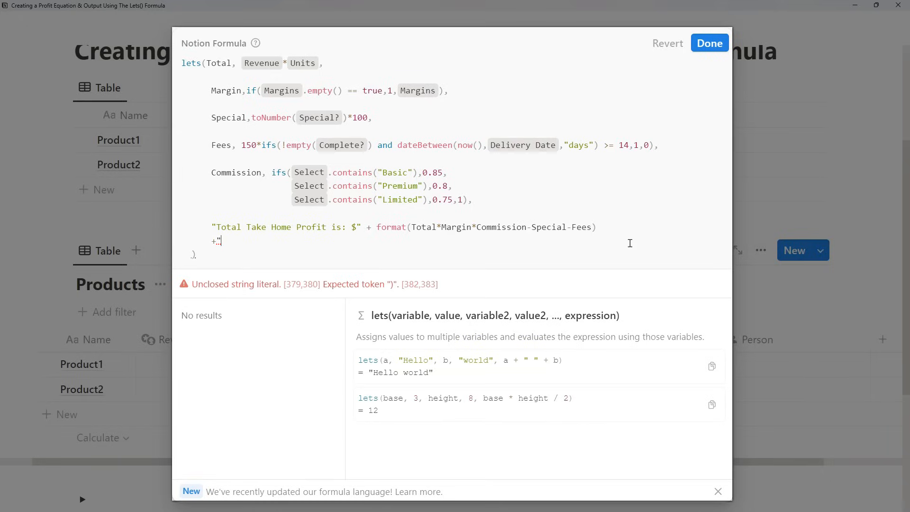
type("\\")
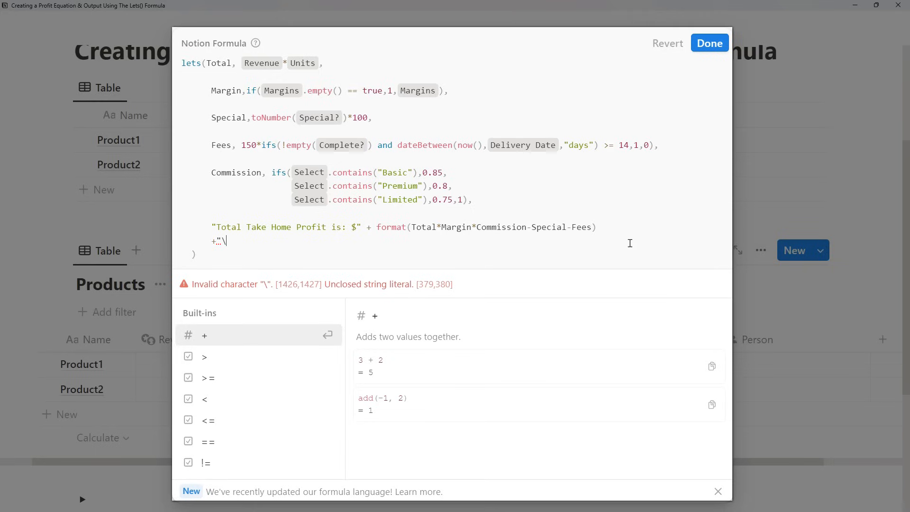
type("n\"")
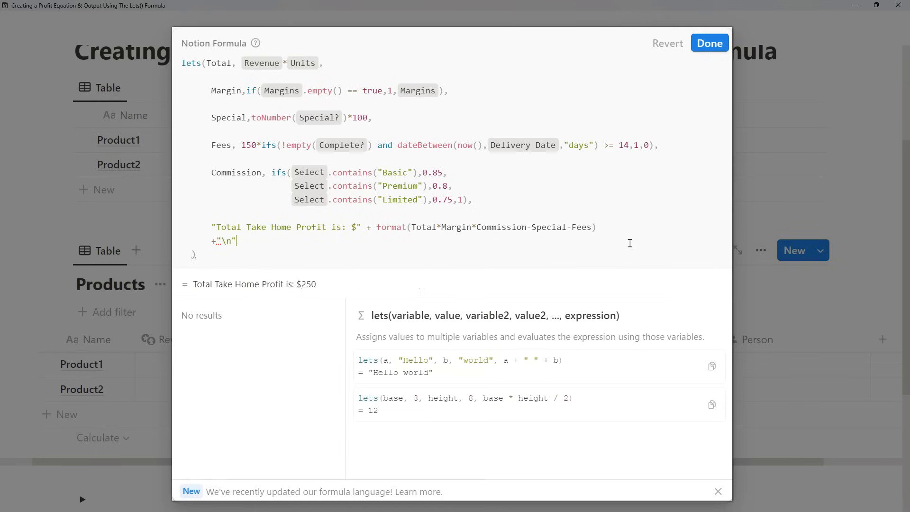
type(" +\"text\"")
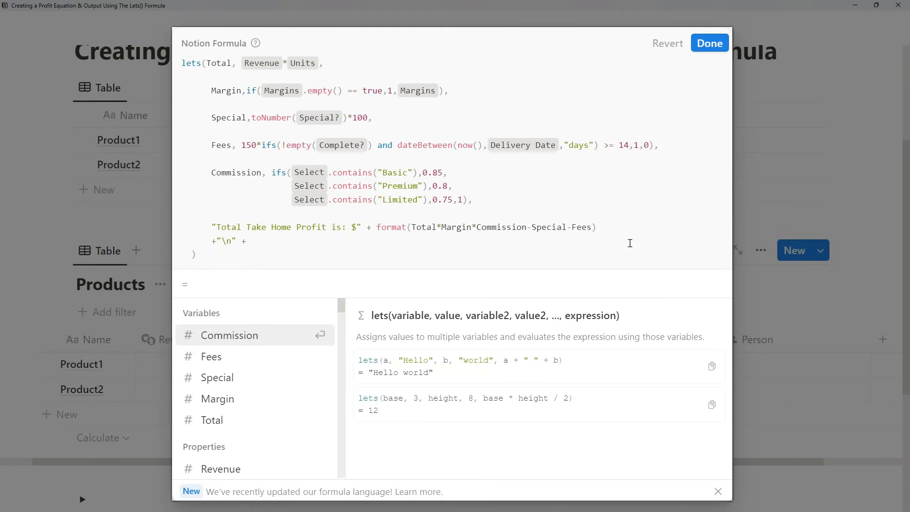
left_click(632, 243)
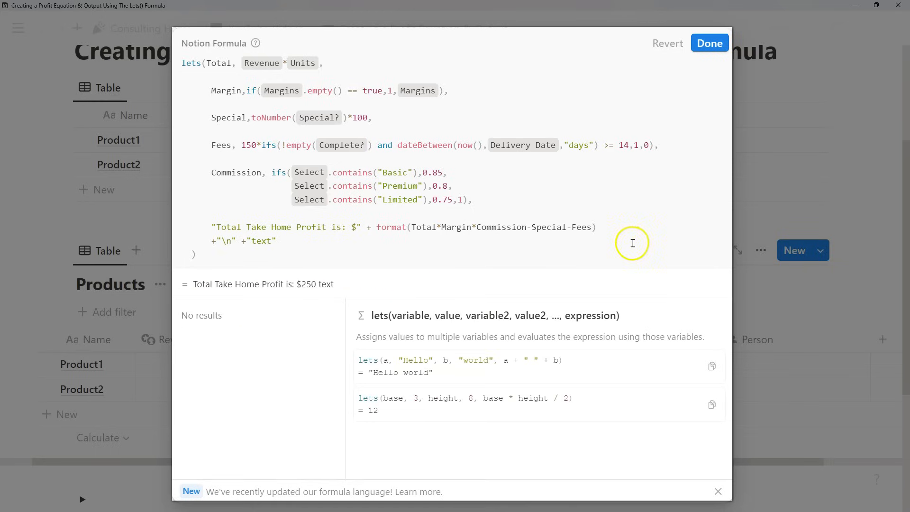
left_click(709, 43)
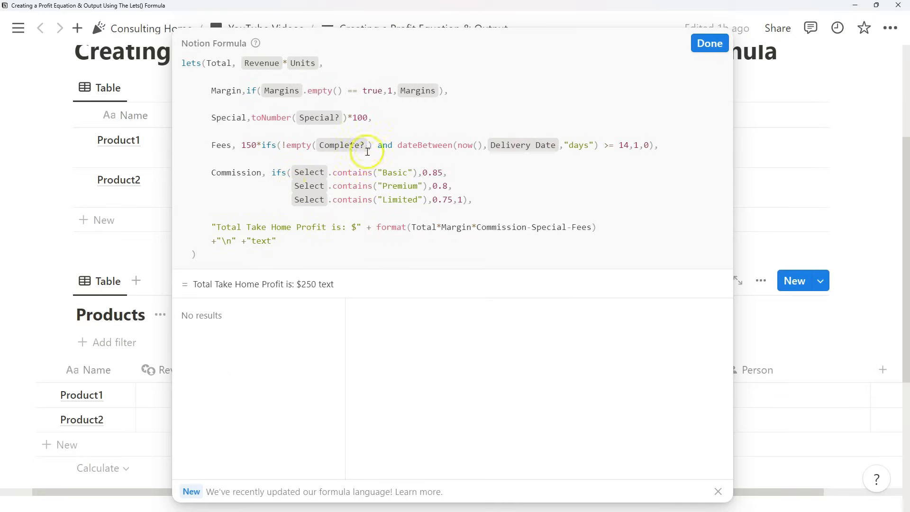
left_click(708, 42)
- Assign a person to Product1 in the Person property of the Products table
left_click(264, 186)
left_click(751, 404)
left_click(778, 193)
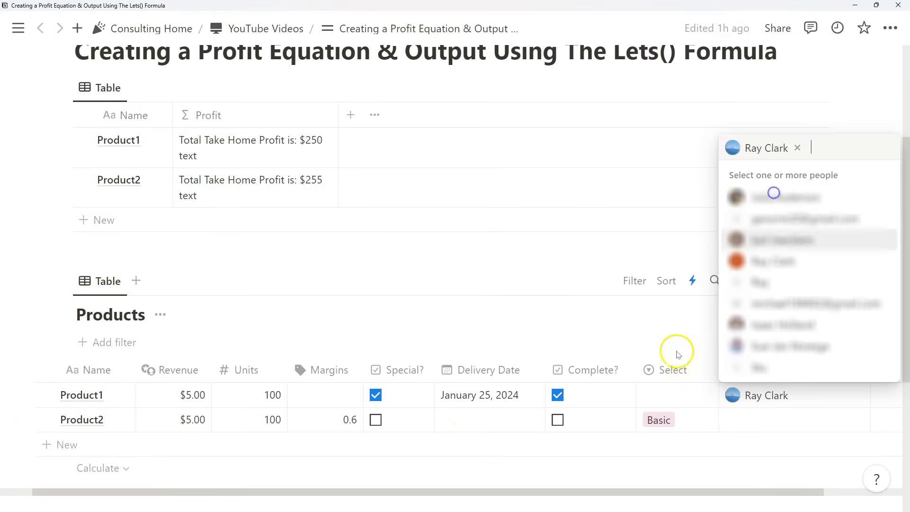
left_click(615, 333)
- Add a Person variable holding the Person property below the Commission conditions in Product1's Profit formula
left_click(229, 152)
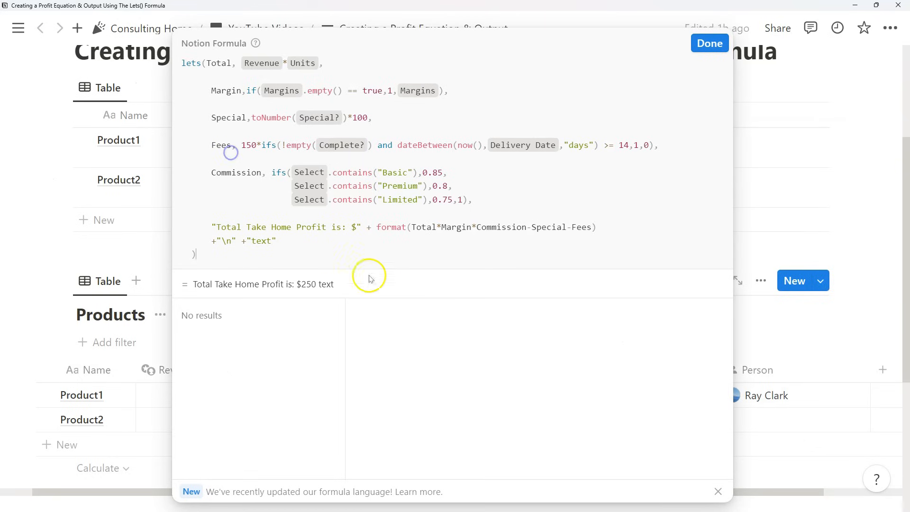
left_click(506, 205)
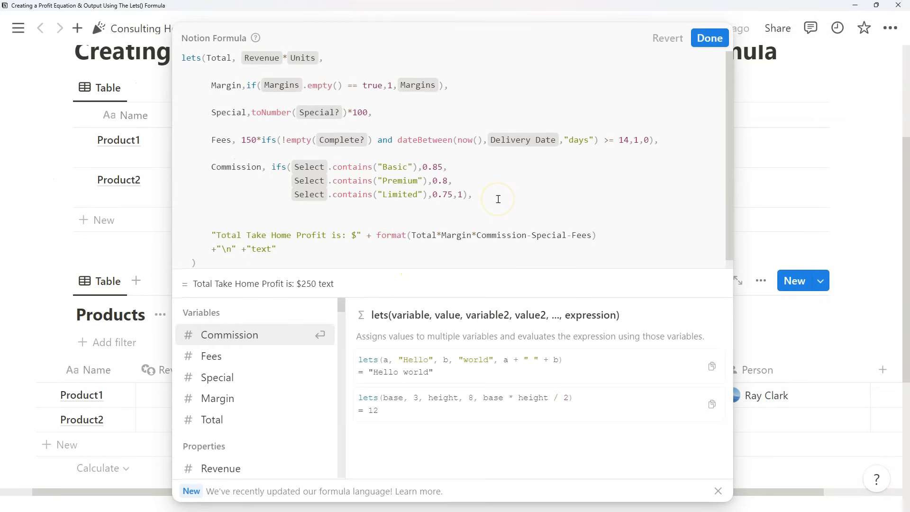
type("Person,")
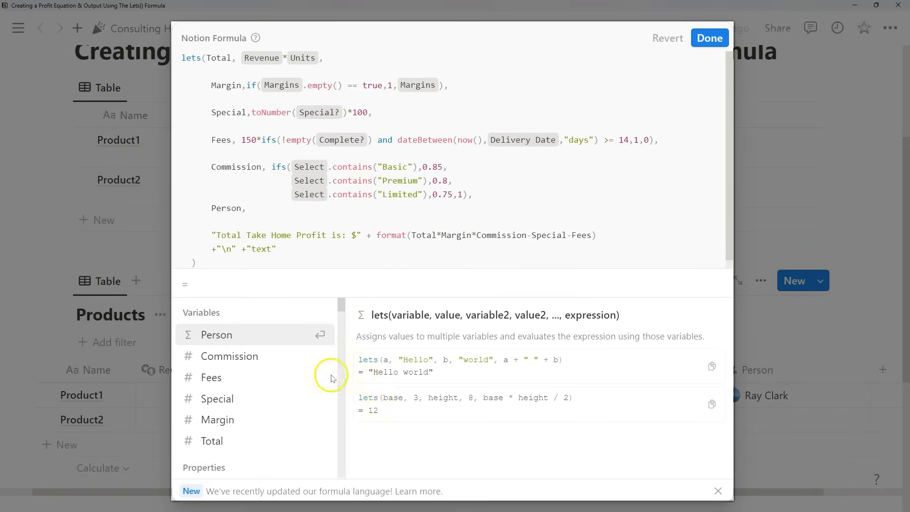
scroll(280, 371, "down", 5)
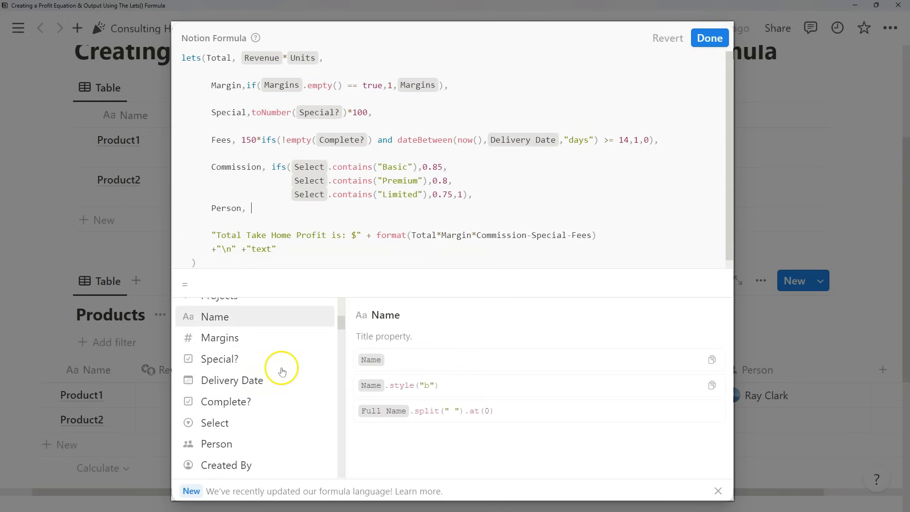
left_click(223, 444)
type(",")
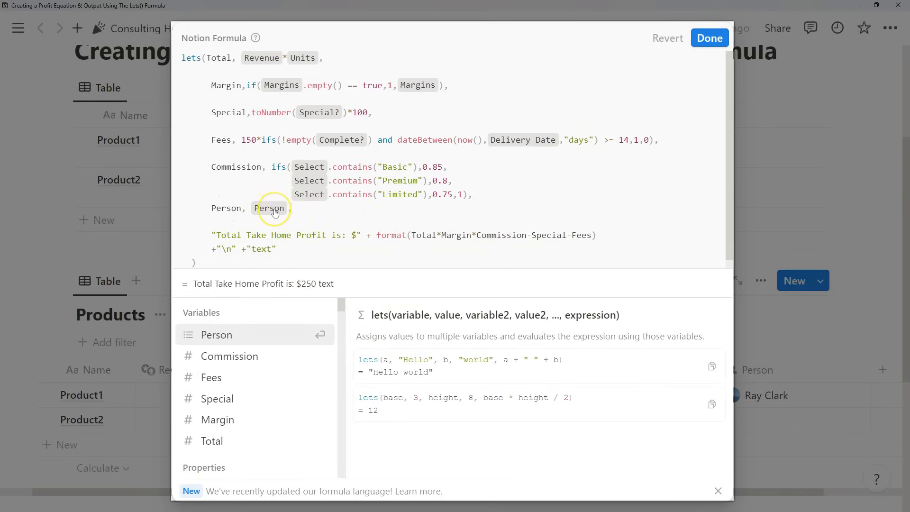
- Replace the "text" placeholder after the line break with Person + "'s commission is:"
left_click_drag(276, 249, 244, 248)
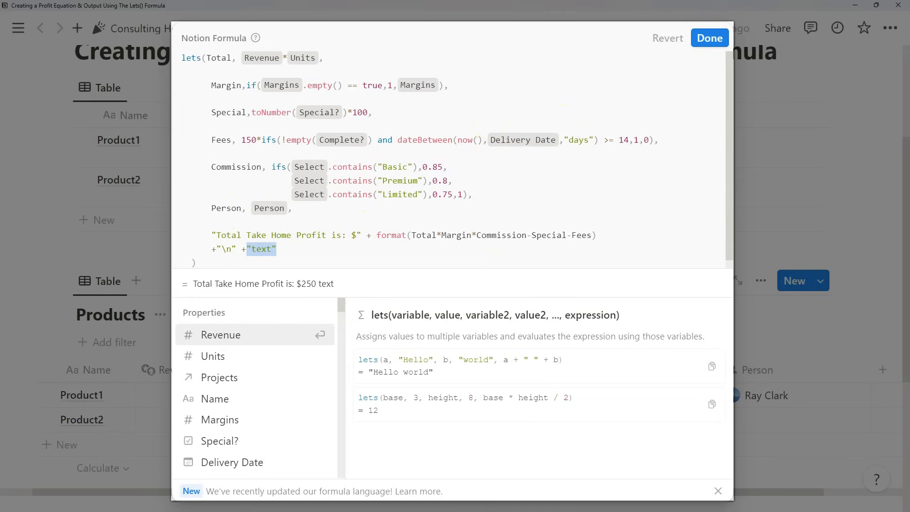
key("BackSpace")
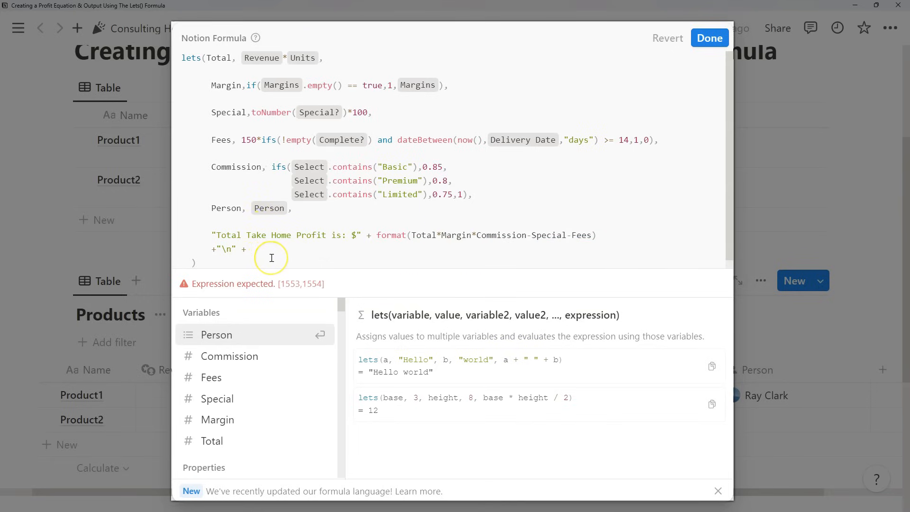
type("Person + \"'s Commission is:\"")
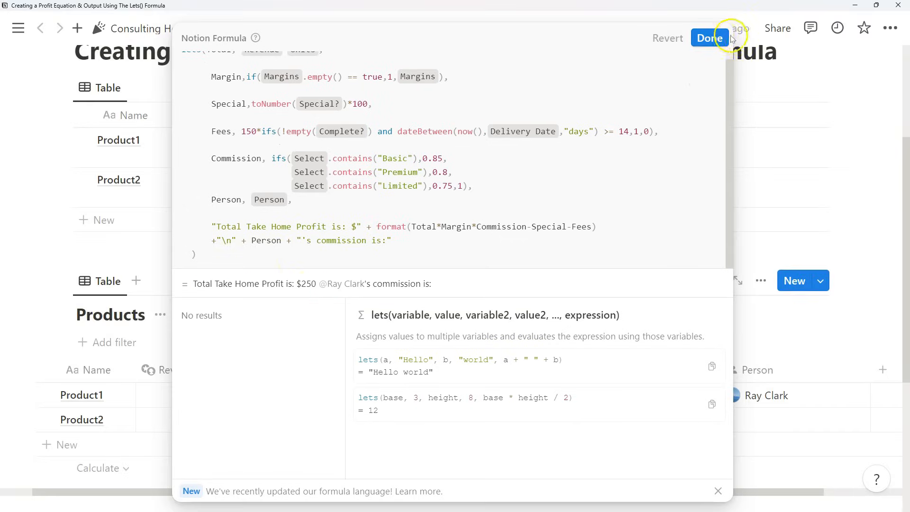
- Save the Profit formula, reopen it, and wrap the "'s commission is:" text as ifs(empty(Person),"","'s commission is:")
left_click(723, 38)
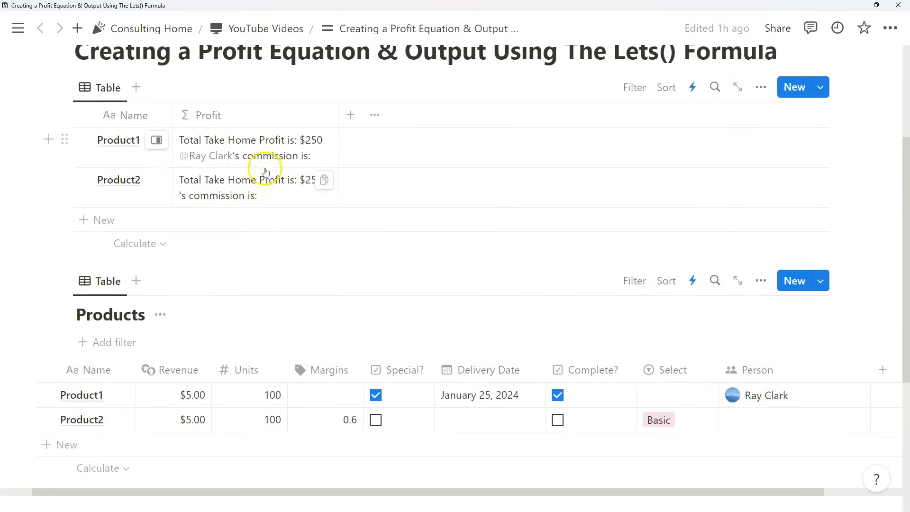
left_click(266, 186)
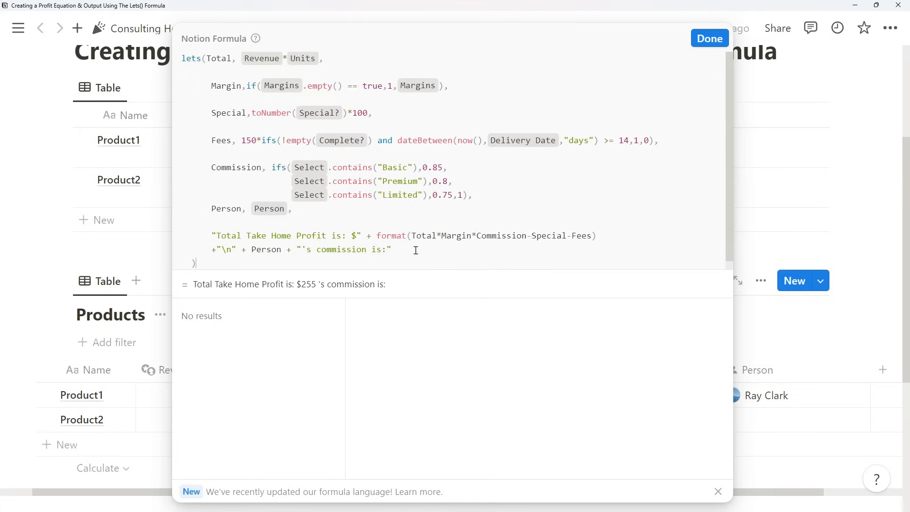
left_click(297, 249)
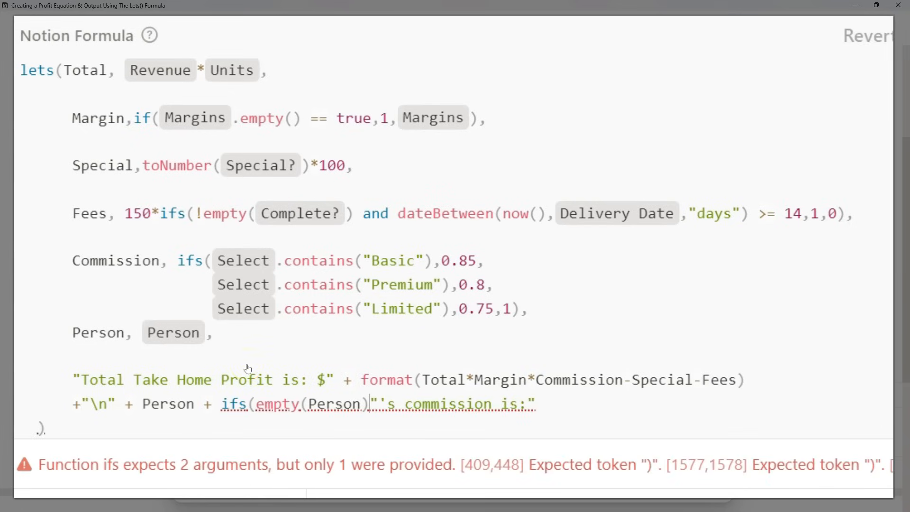
type(",\"\",")
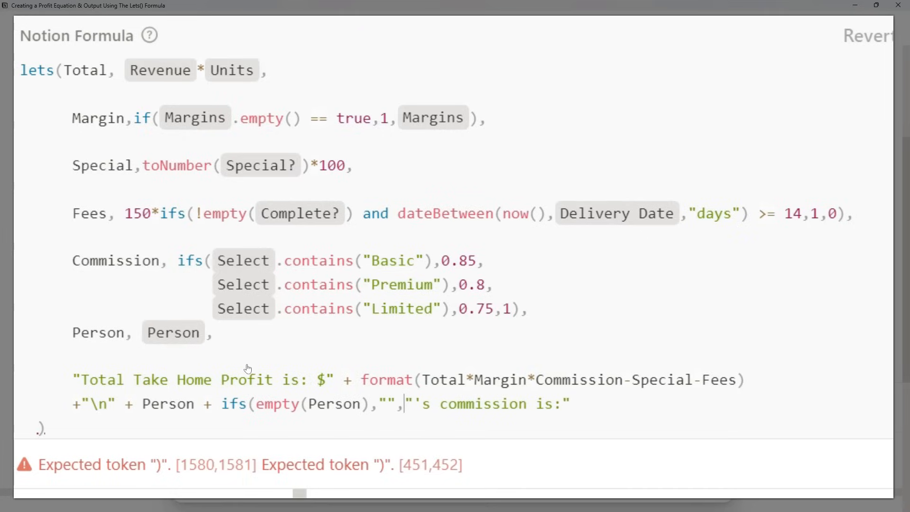
left_click(598, 402)
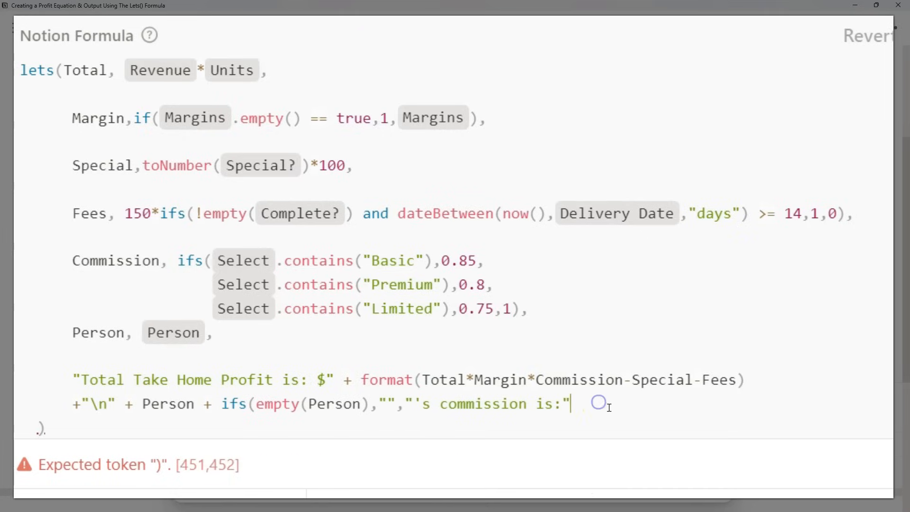
type(")")
key("Return")
left_click(156, 244)
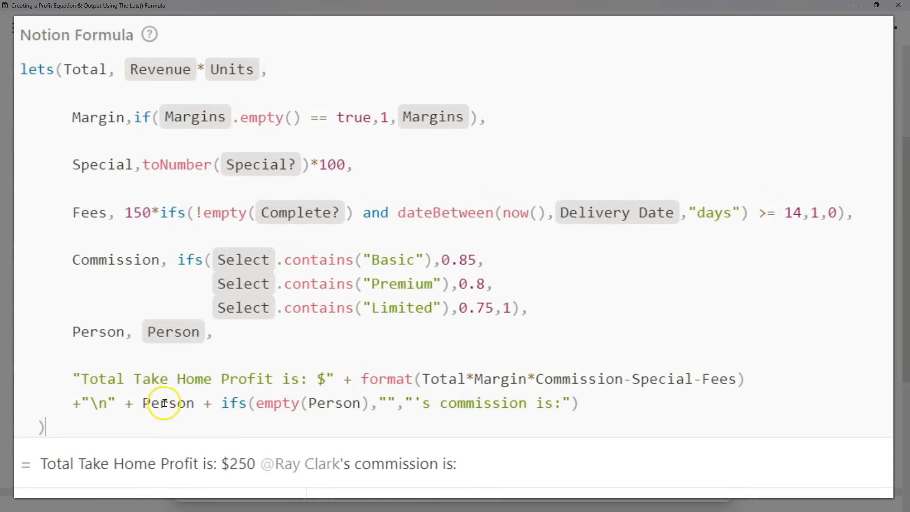
- Review the Person and empty-string parts of the ifs() expression, save the formula, and check it for Product2
left_click_drag(142, 403, 191, 403)
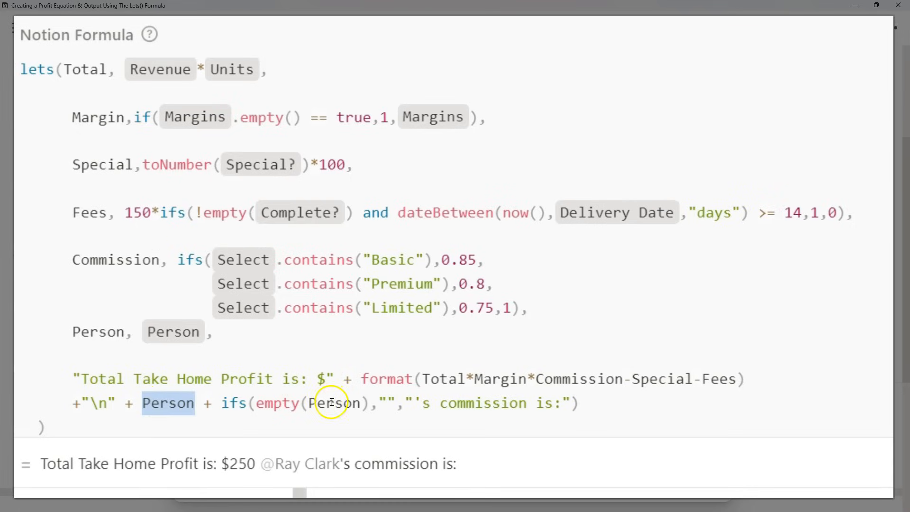
left_click(392, 407)
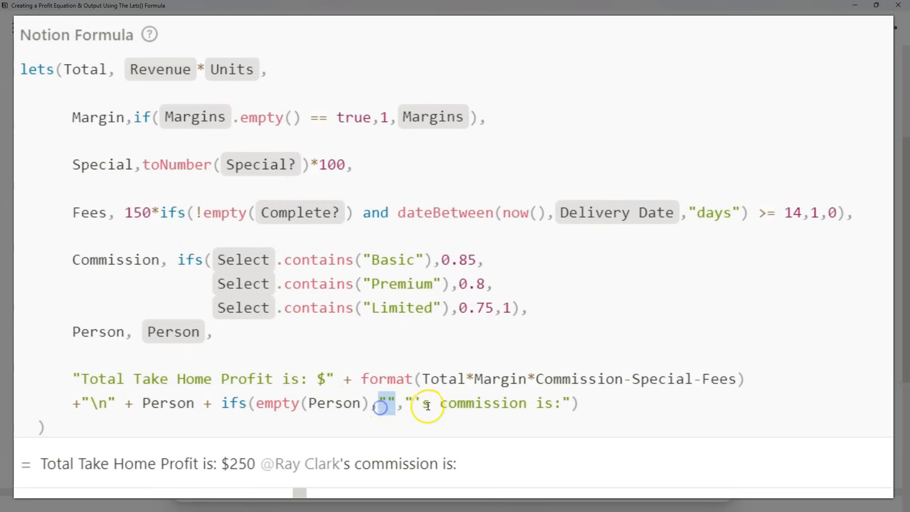
left_click(415, 403)
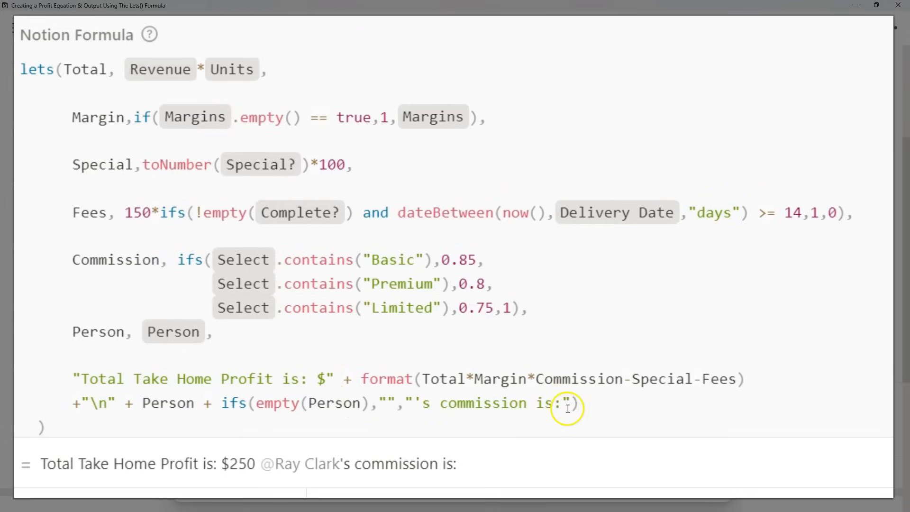
left_click(709, 36)
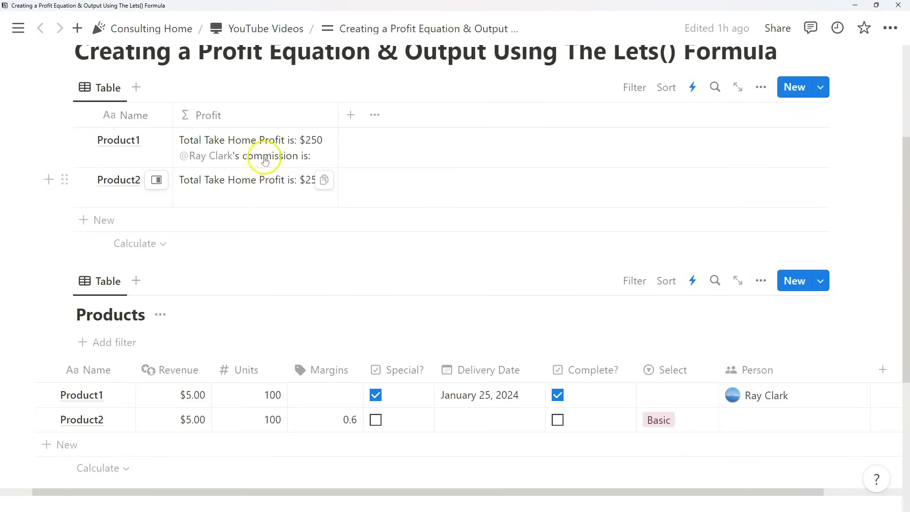
left_click(264, 190)
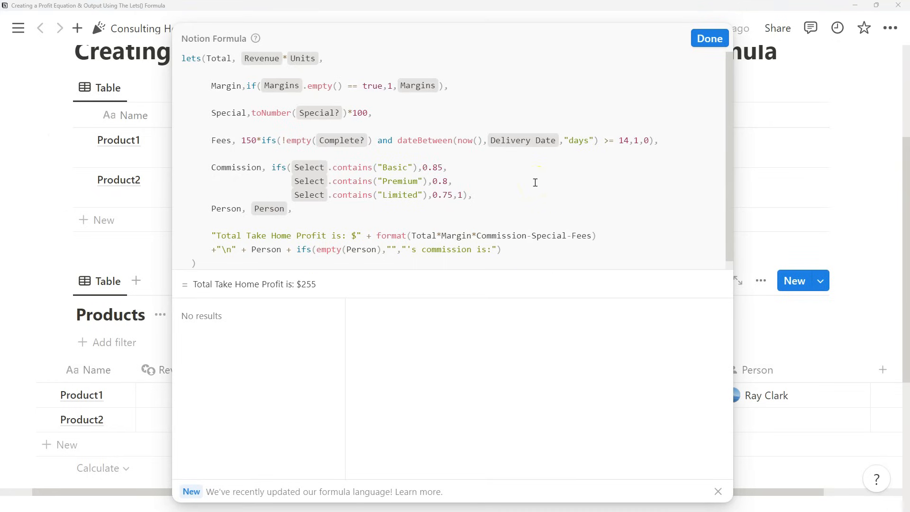
left_click(709, 37)
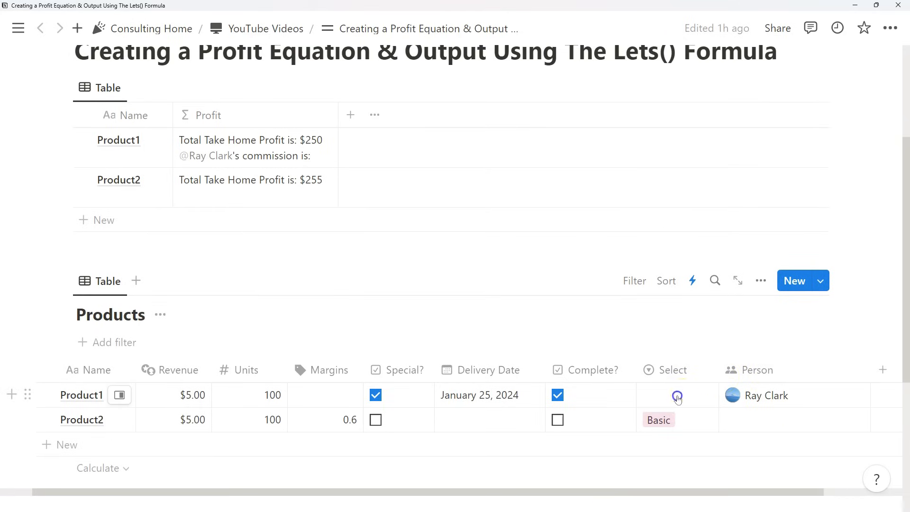
- Set Product1's Select property to Limited in the Products table
left_click(677, 394)
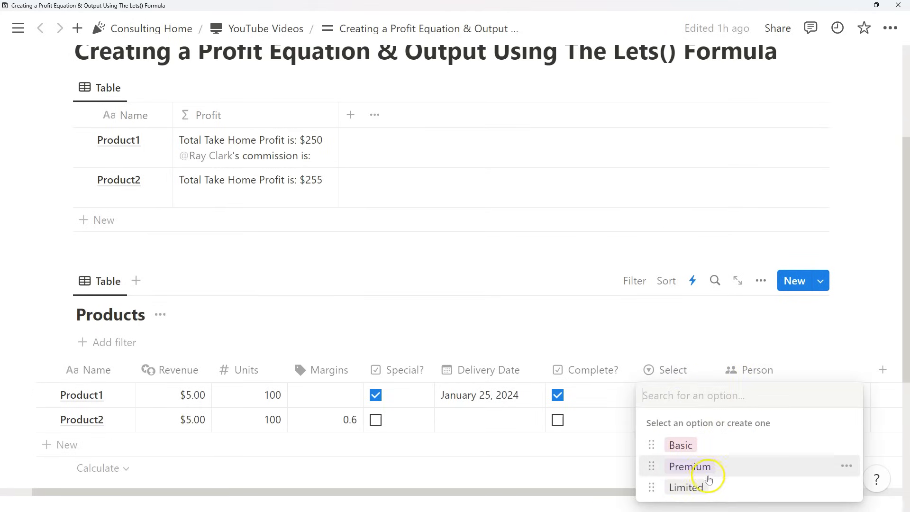
left_click(705, 487)
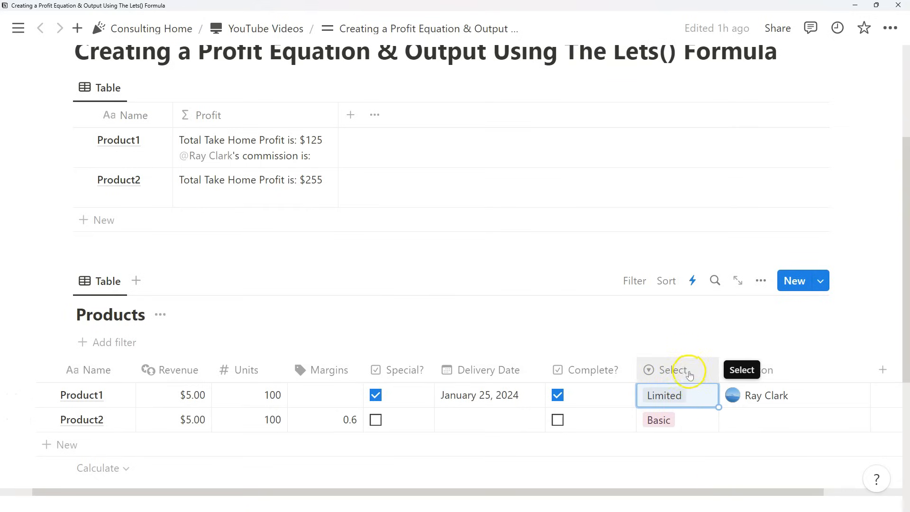
left_click(670, 396)
left_click(763, 406)
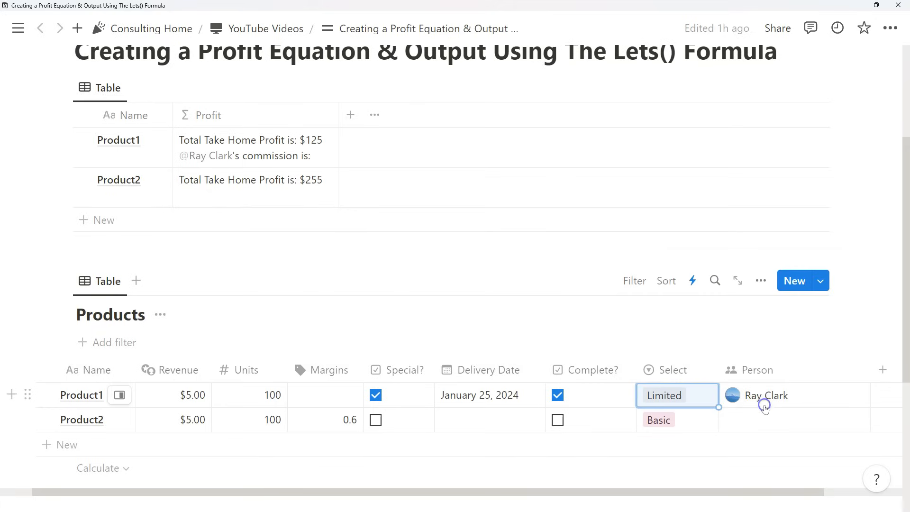
- Add a space after "is:" in Product1's Profit formula, append + Commission to that text inside ifs(), and save
left_click(274, 156)
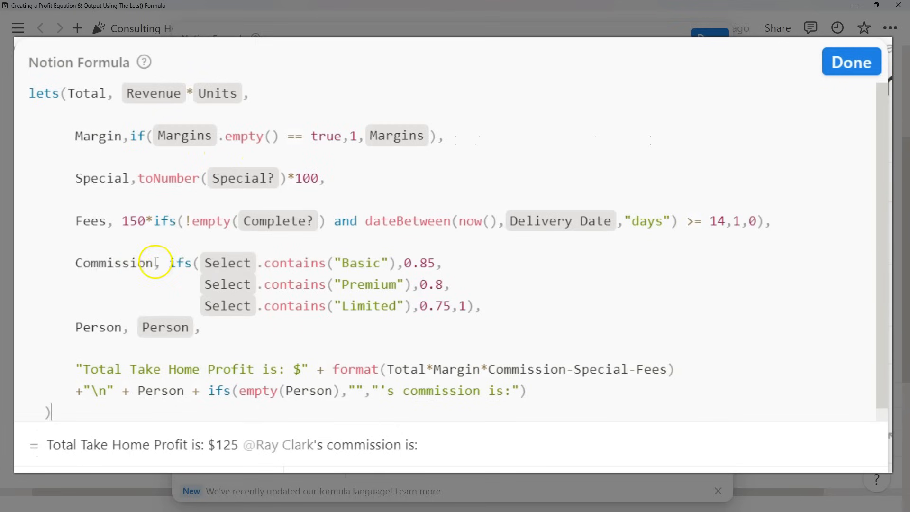
left_click_drag(261, 166, 220, 167)
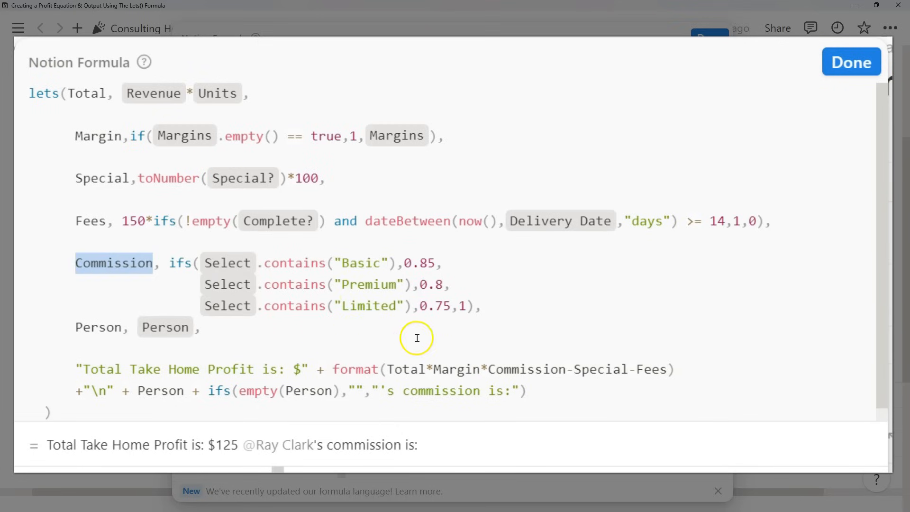
left_click(520, 392)
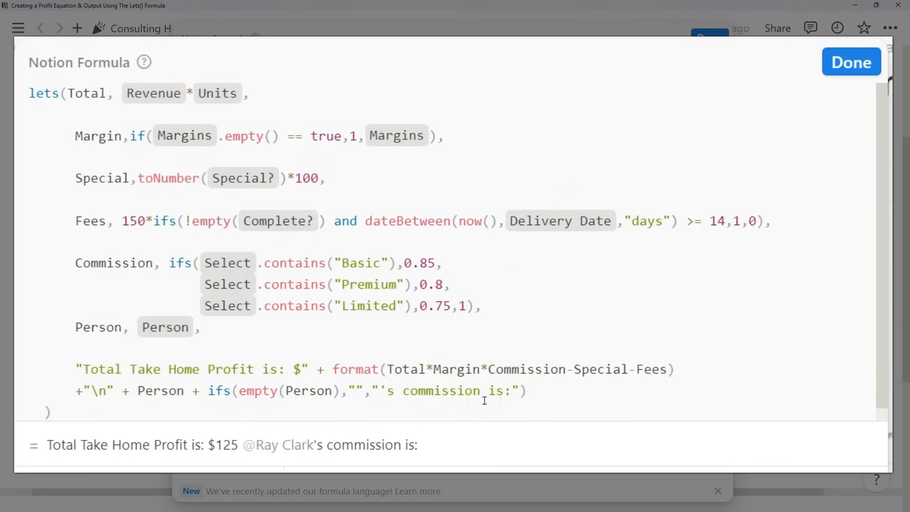
type("+")
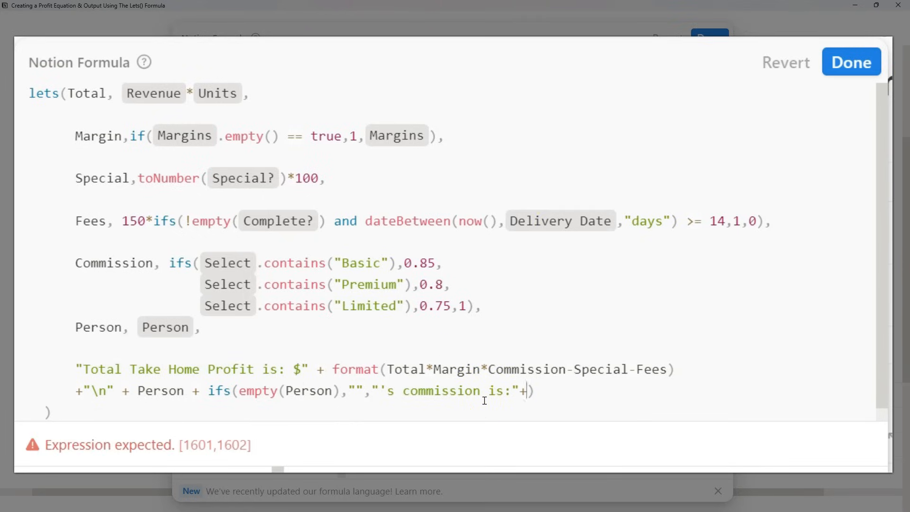
type("Commission")
left_click(511, 390)
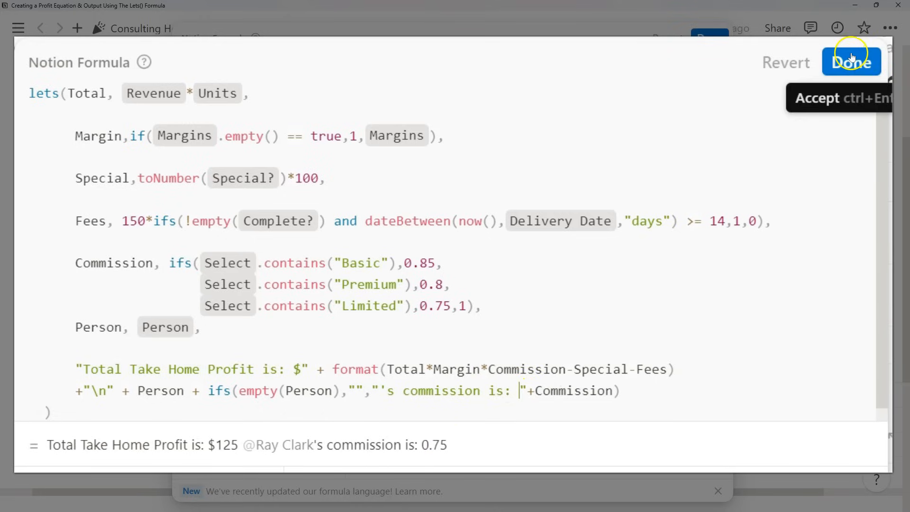
left_click(534, 390)
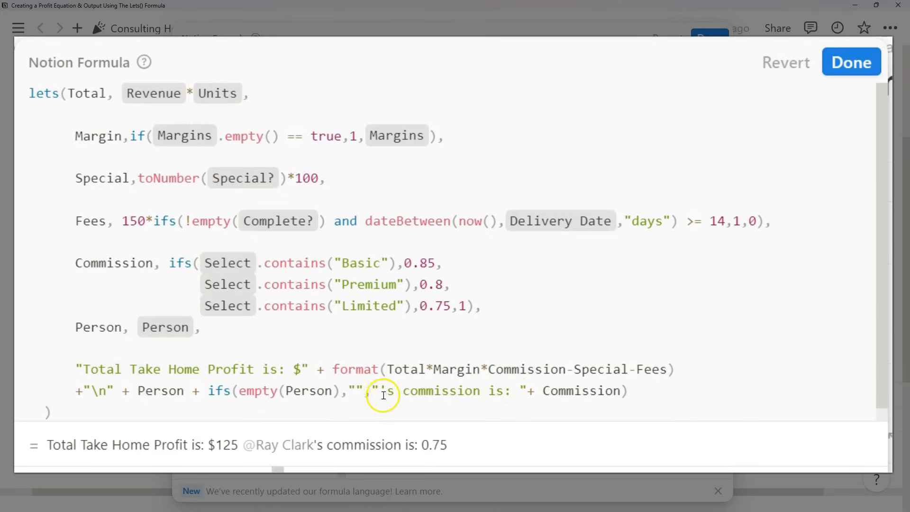
left_click(848, 62)
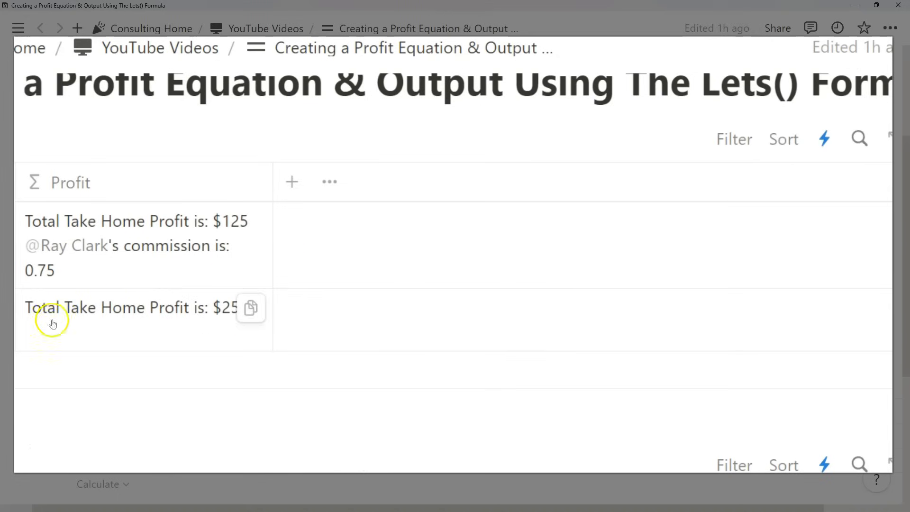
- Replace Commission at the end of the Profit formula's ifs() expression with format((1-Commission))
left_click(204, 269)
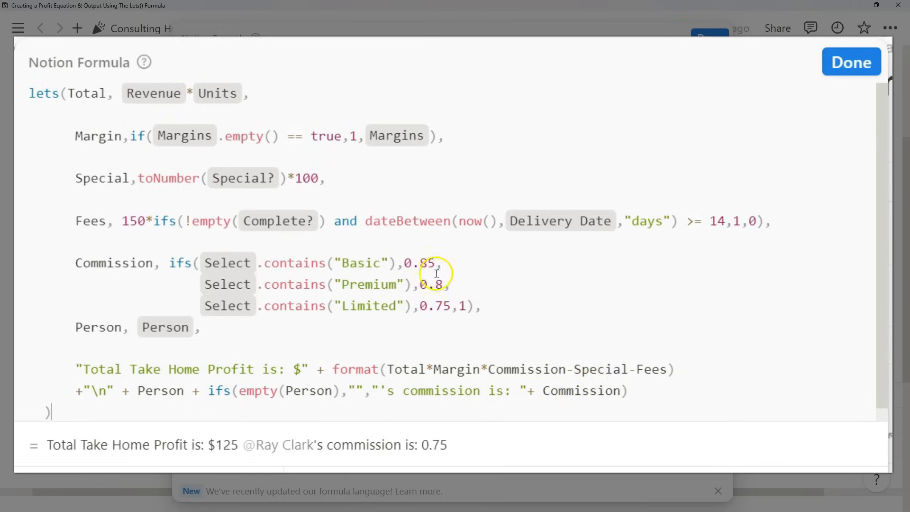
left_click(548, 390)
type("1-")
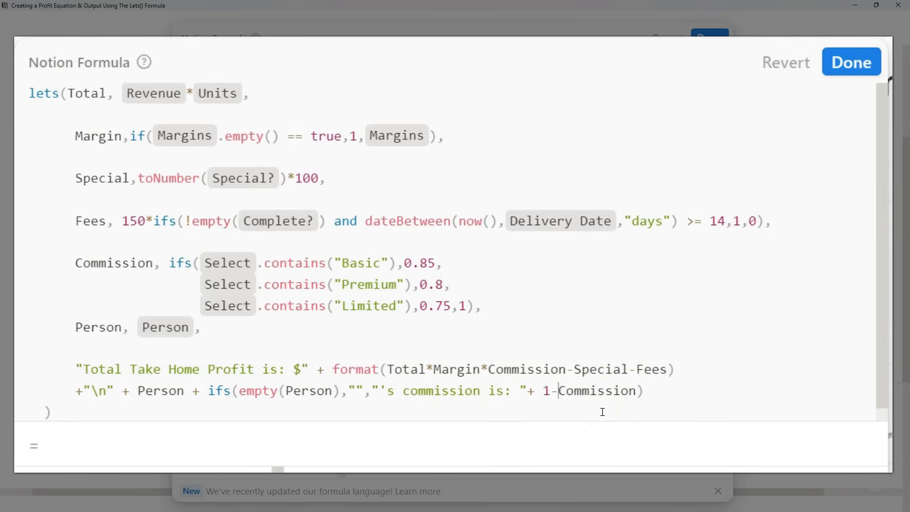
left_click(468, 399)
left_click(559, 406)
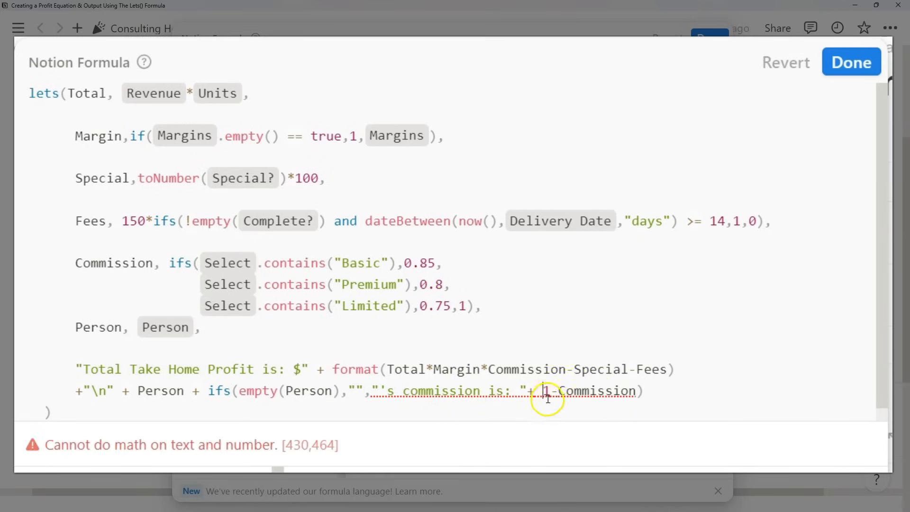
type("format(")
left_click(695, 394)
type(")")
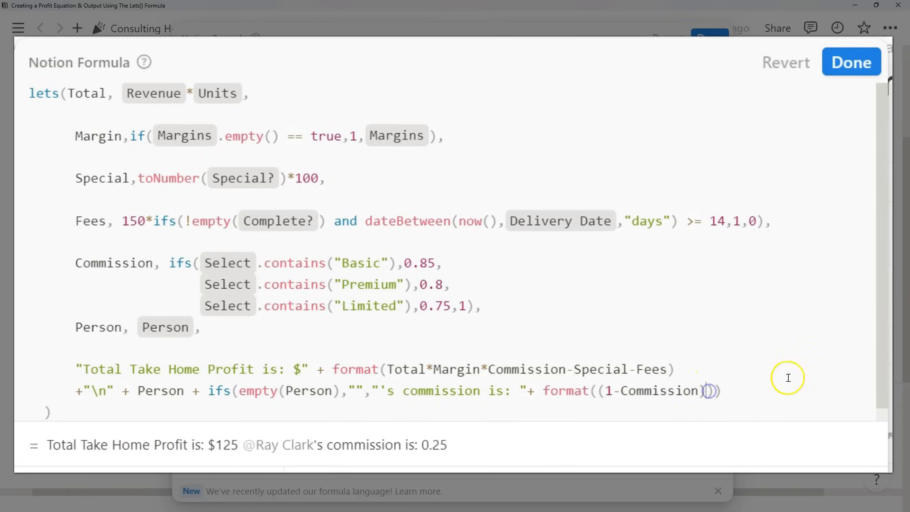
- Extend the commission expression to format((1-Commission)*100)+"%" and save the Profit formula
type("*100")
key("Right")
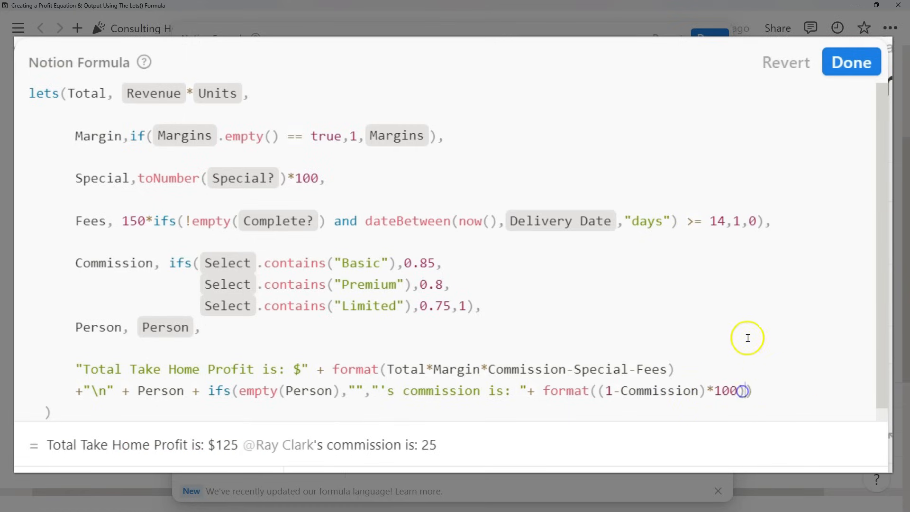
type("+\"%\"")
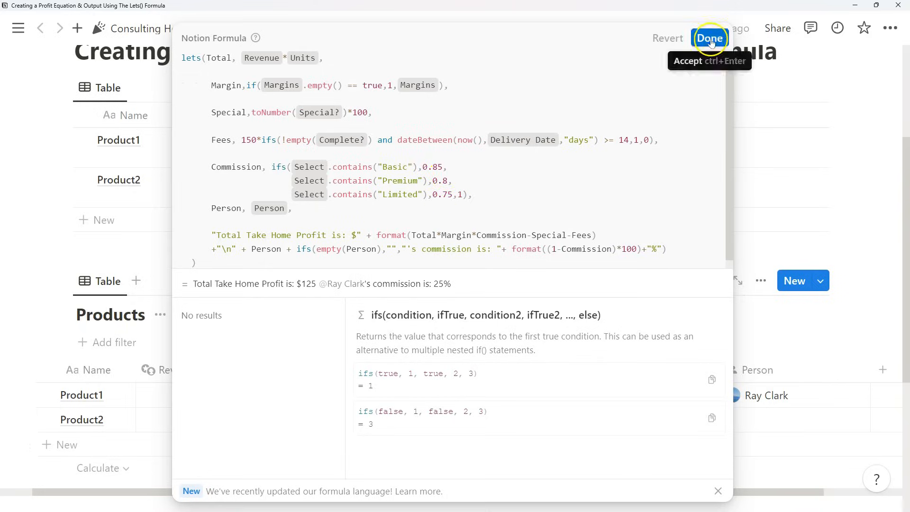
left_click(706, 36)
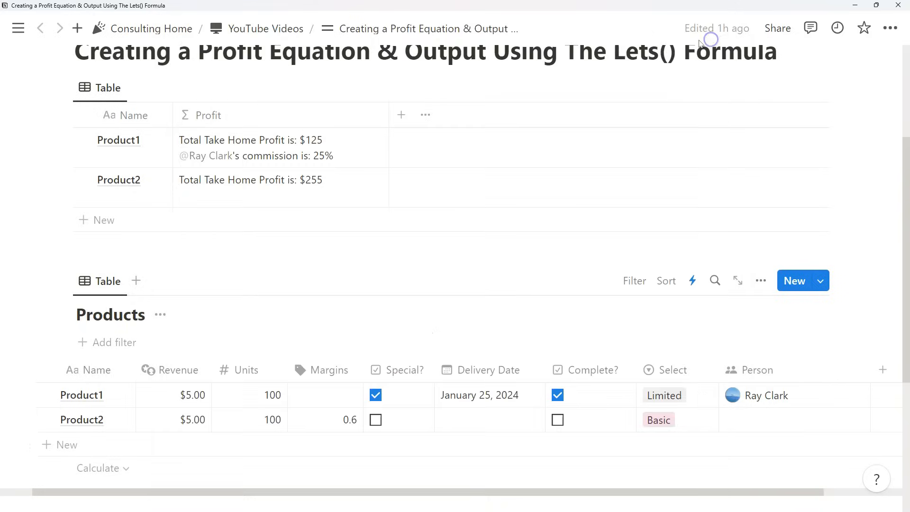
- Test the commission output by switching Product1's Select property to Basic, and finally to Premium
left_click(675, 396)
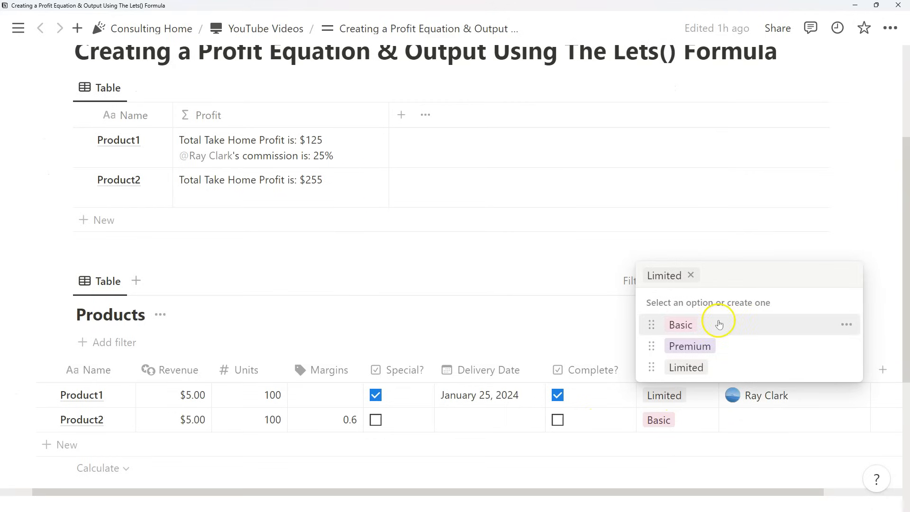
left_click(717, 328)
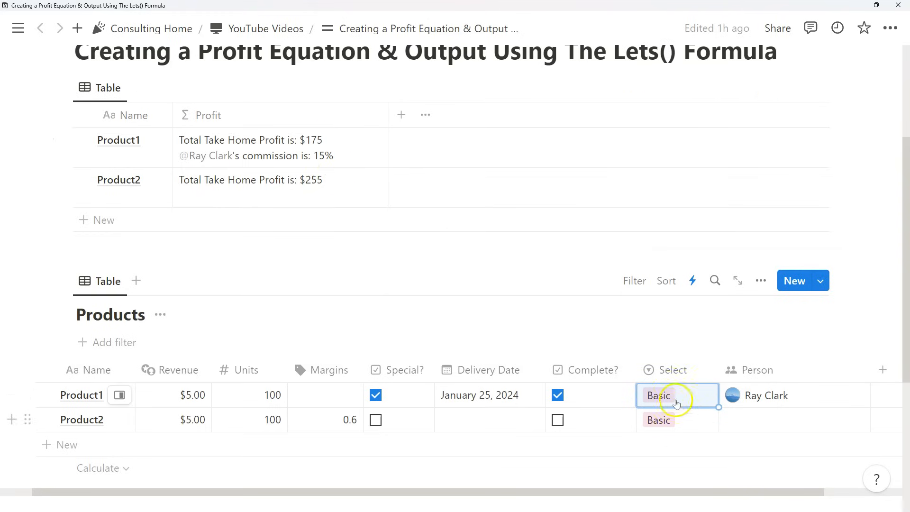
left_click(670, 396)
left_click(691, 346)
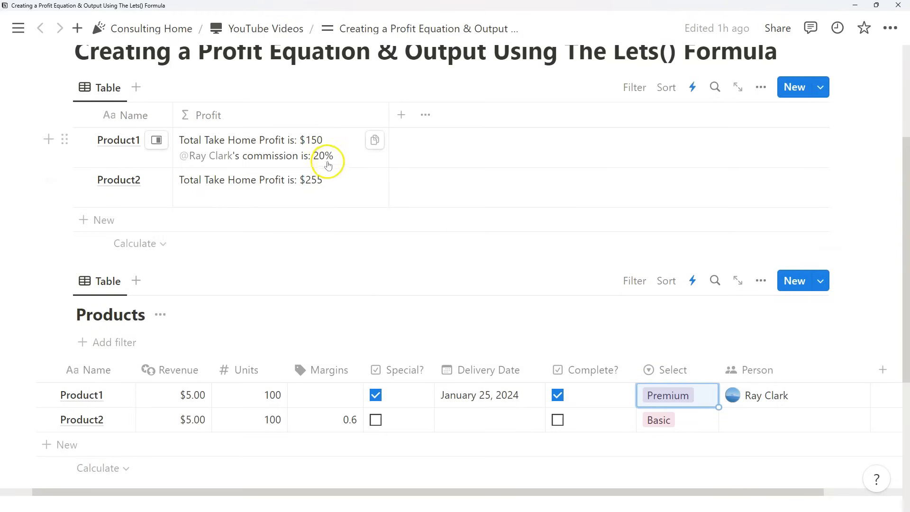
- Examine the (1-Commission)*100 and "%" part of Product1's Profit formula, and close the editor without changes
left_click(329, 135)
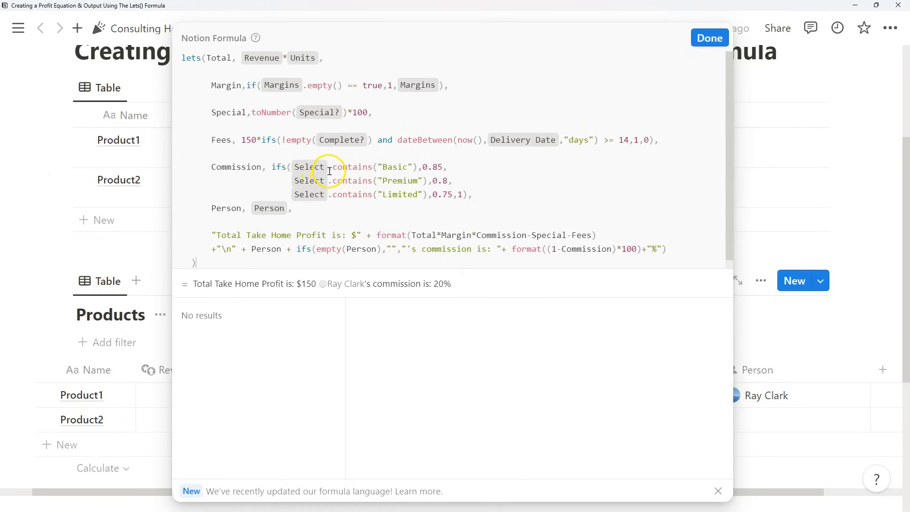
left_click_drag(511, 247, 566, 248)
left_click(649, 252)
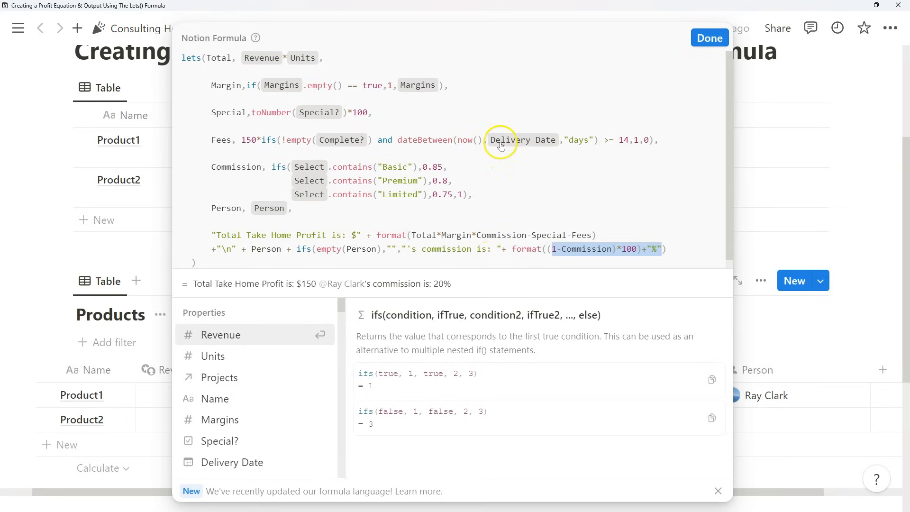
key("Escape")
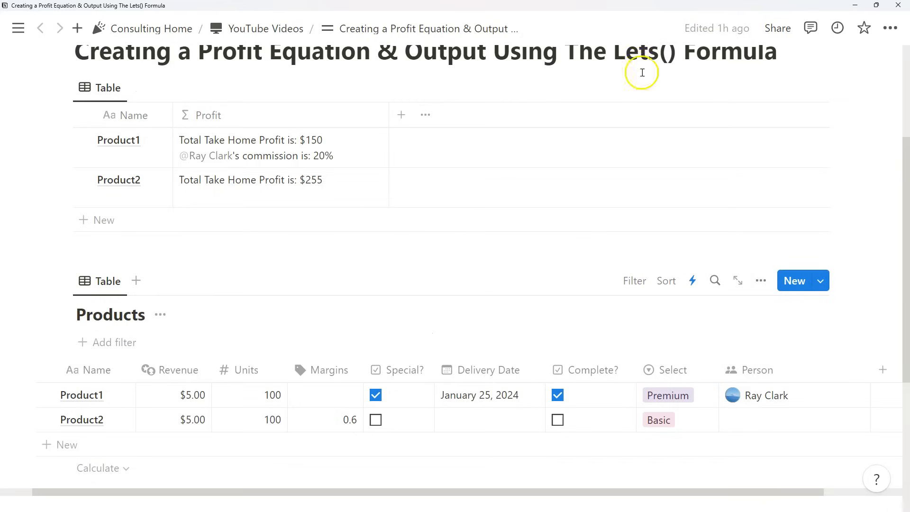
- Append the Delivery Date property to the end of the Profit formula, save it, and widen the Profit column
left_click(327, 190)
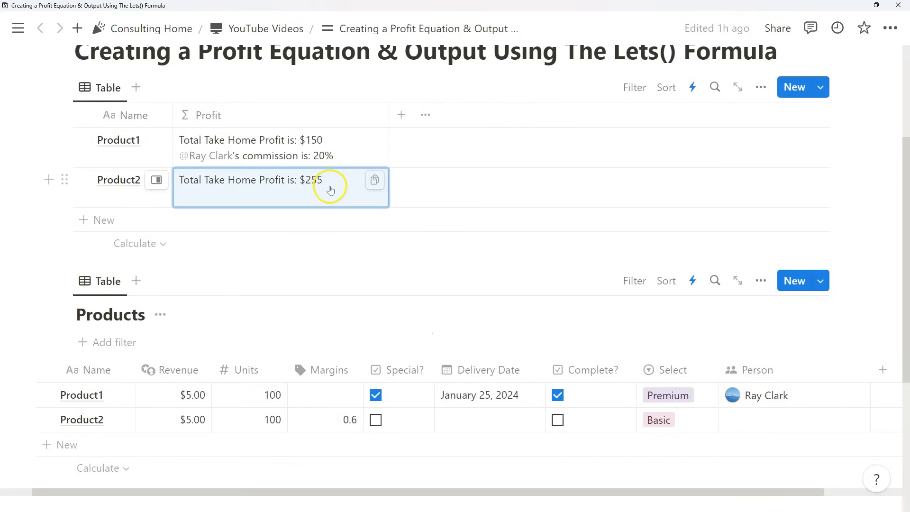
left_click(330, 191)
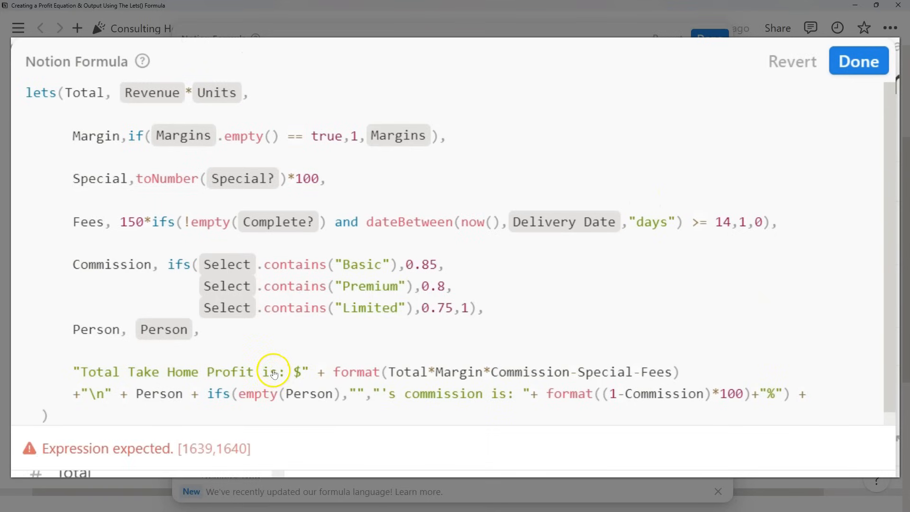
scroll(273, 371, "down", 2)
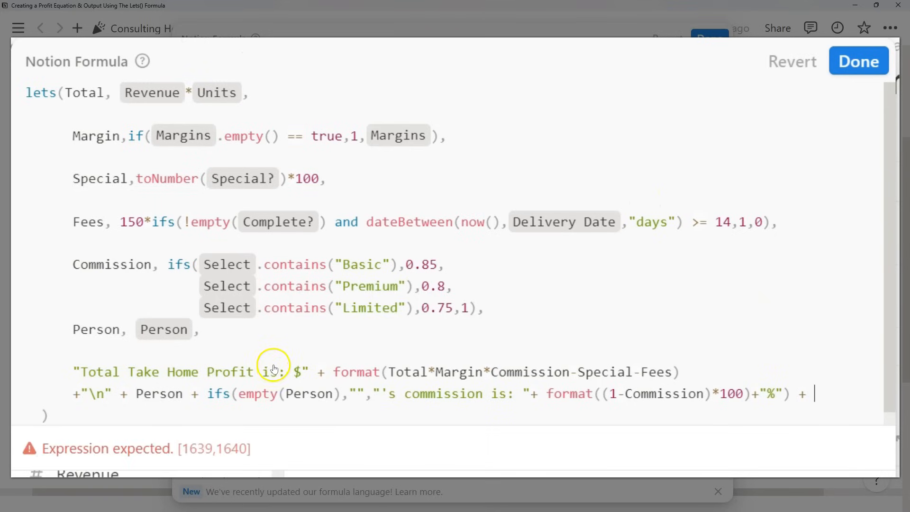
left_click(259, 430)
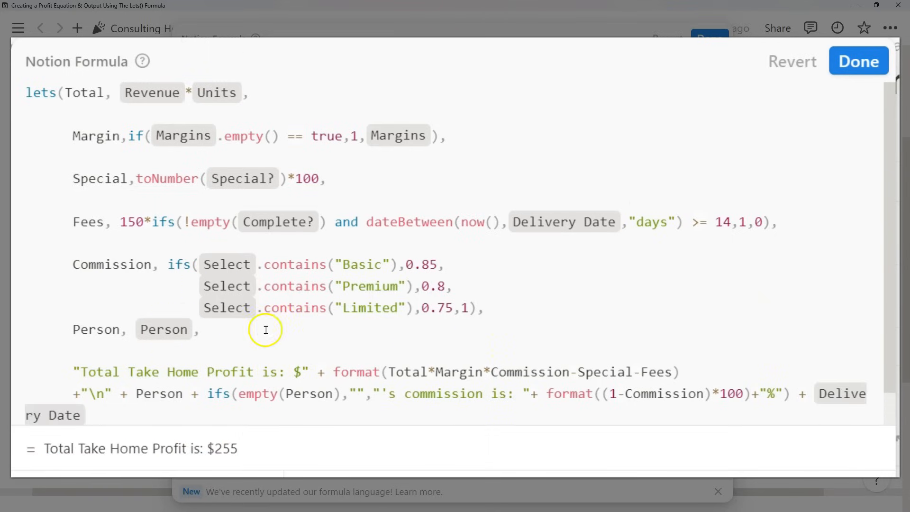
scroll(130, 384, "down", 1)
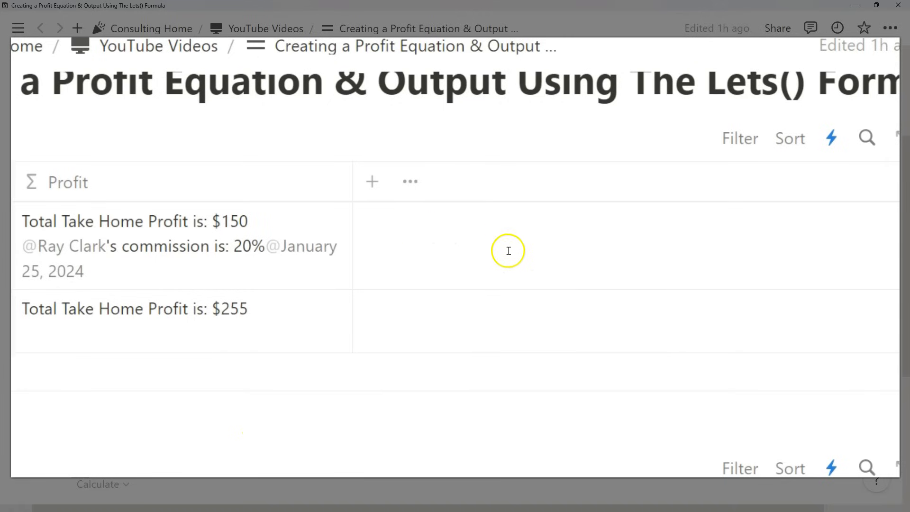
left_click_drag(353, 179, 424, 179)
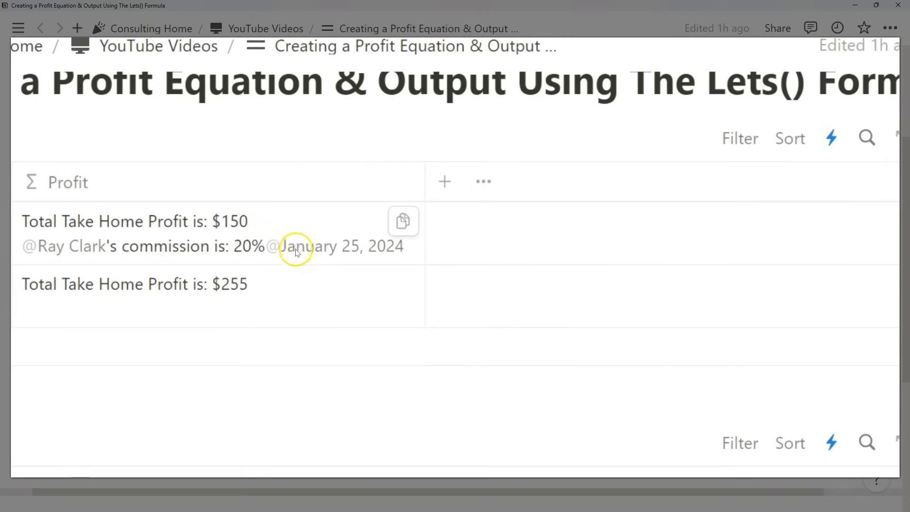
- Put Delivery Date on its own output line in the Profit formula by adding +"\n" before it, and save
left_click(296, 224)
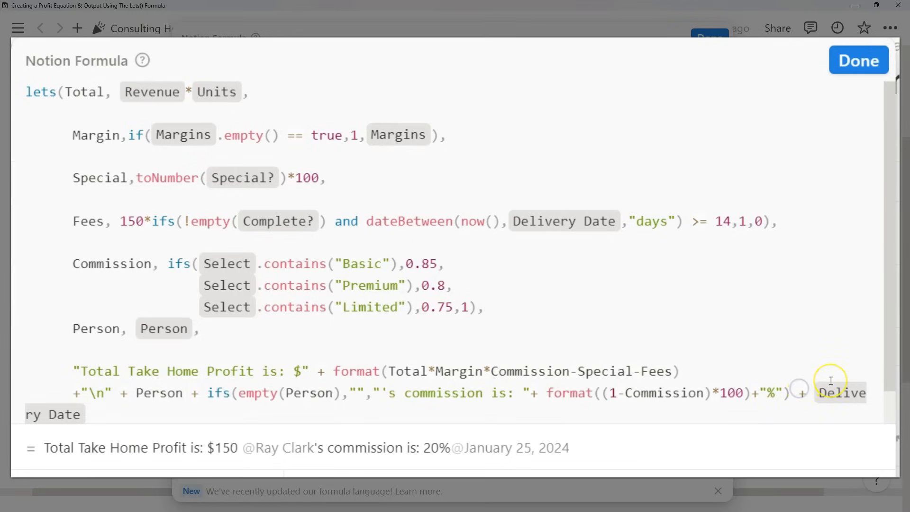
key("Return")
type("+\"")
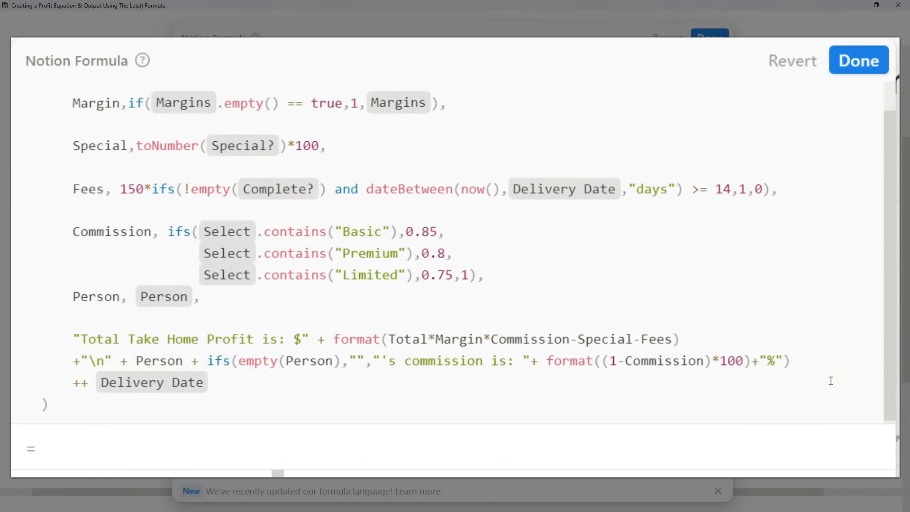
type("\\")
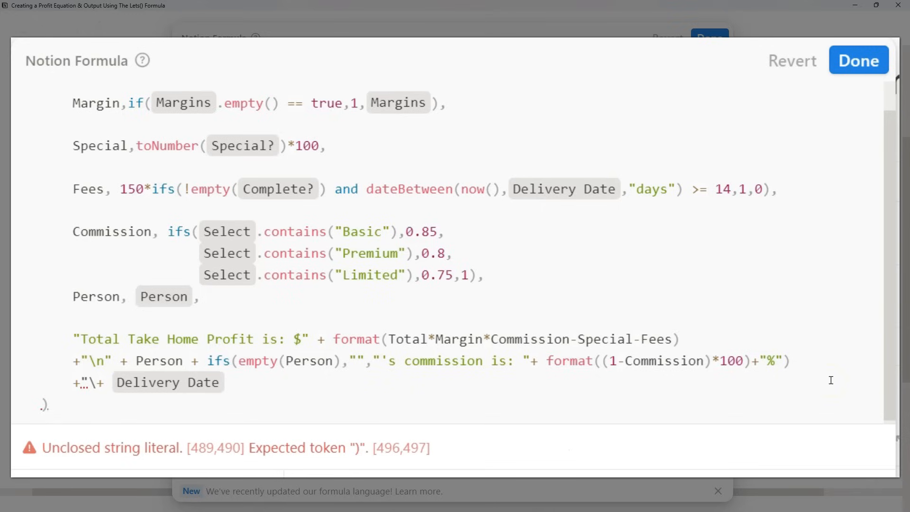
type("n\"")
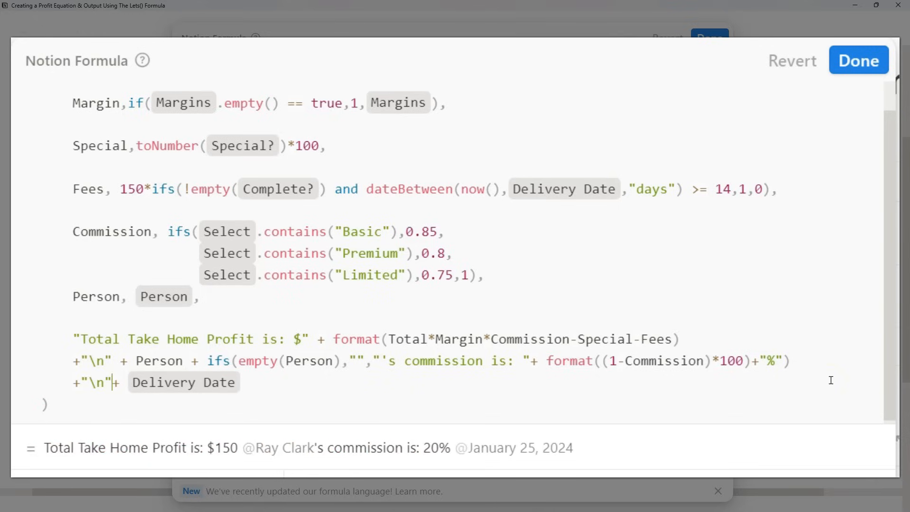
left_click(852, 53)
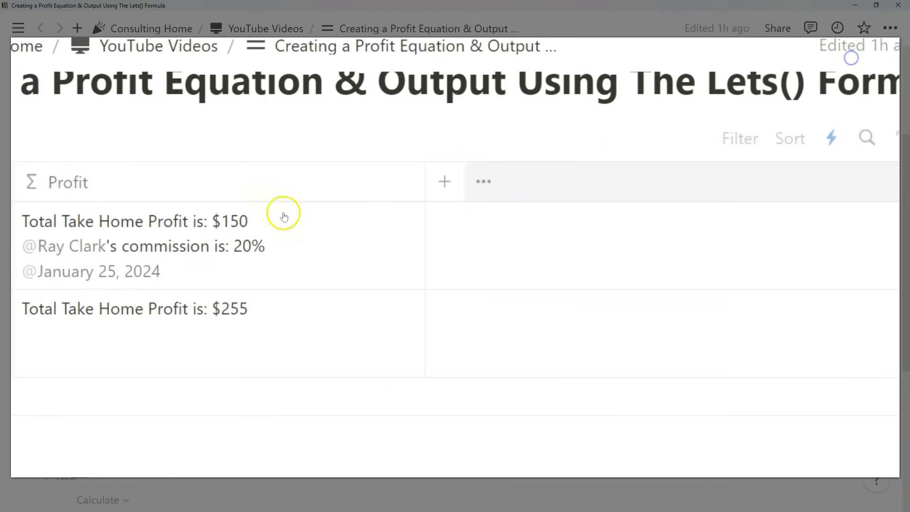
- Insert the label "Delivery Date: " with a trailing space before the final Delivery Date property in the Profit formula, and save
left_click(278, 266)
left_click(124, 414)
type("\"Delivery Date:\" + Delivery Date")
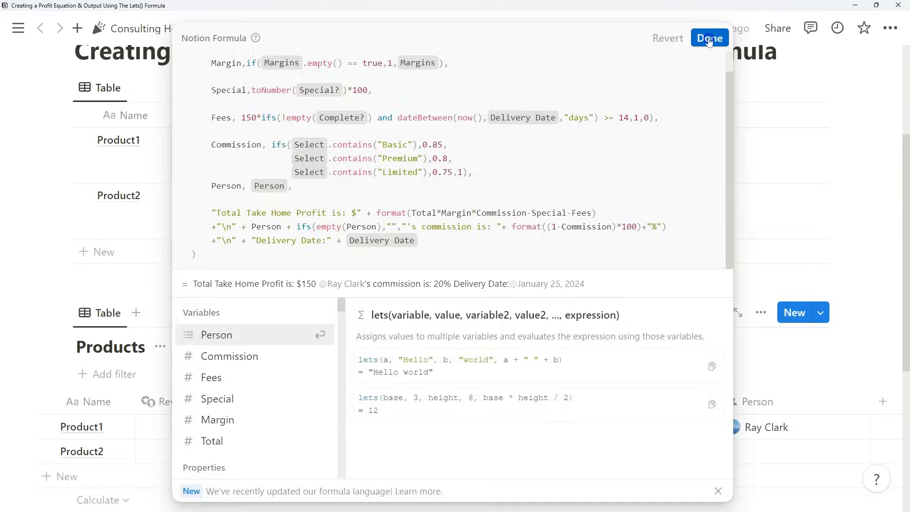
left_click(858, 61)
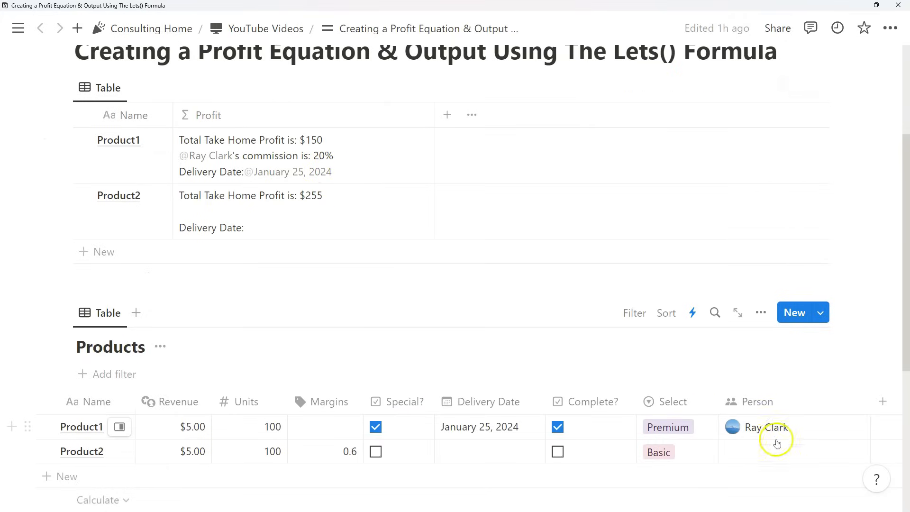
left_click(353, 178)
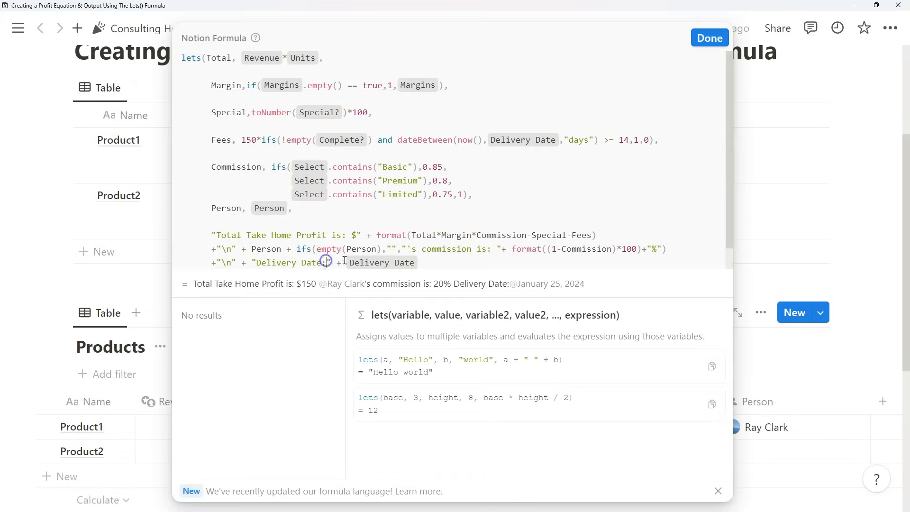
left_click(709, 38)
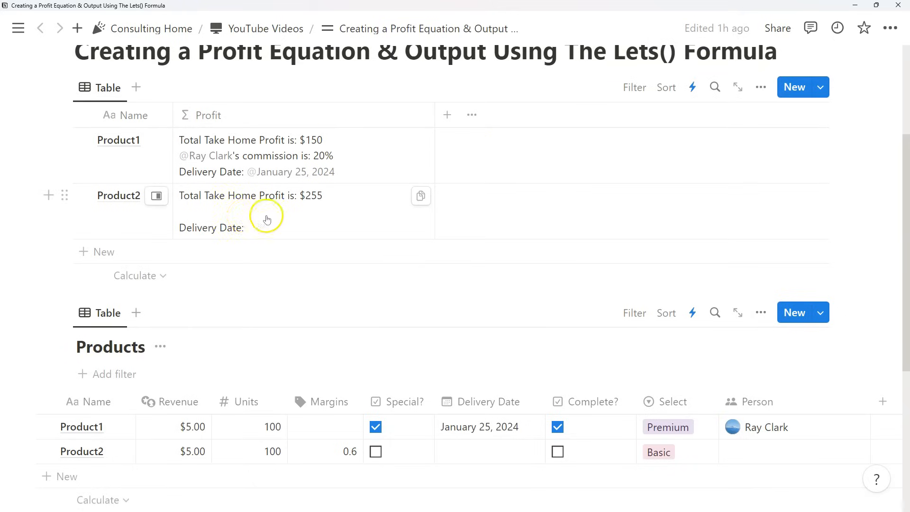
- Wrap the labelled delivery date output in if(empty(Delivery Date),"","Delivery Date: " + Delivery Date) in the Profit formula
left_click(342, 160)
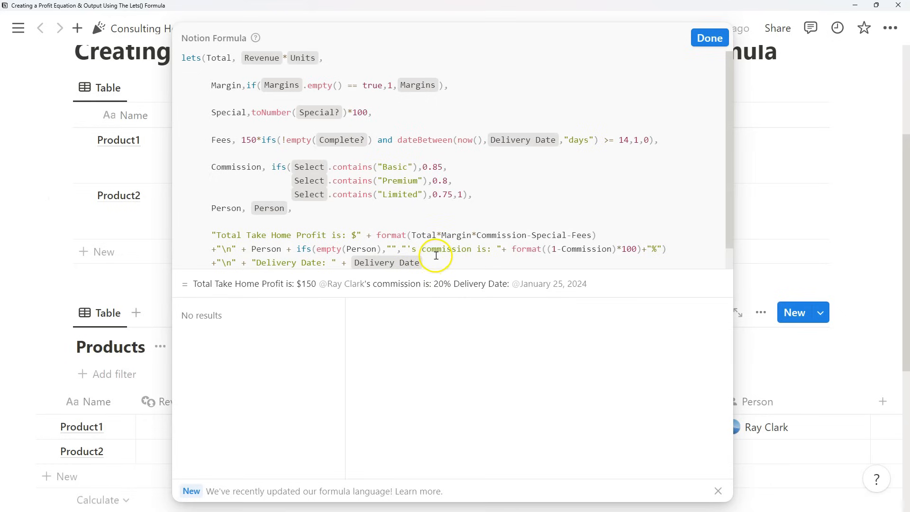
scroll(435, 256, "down", 1)
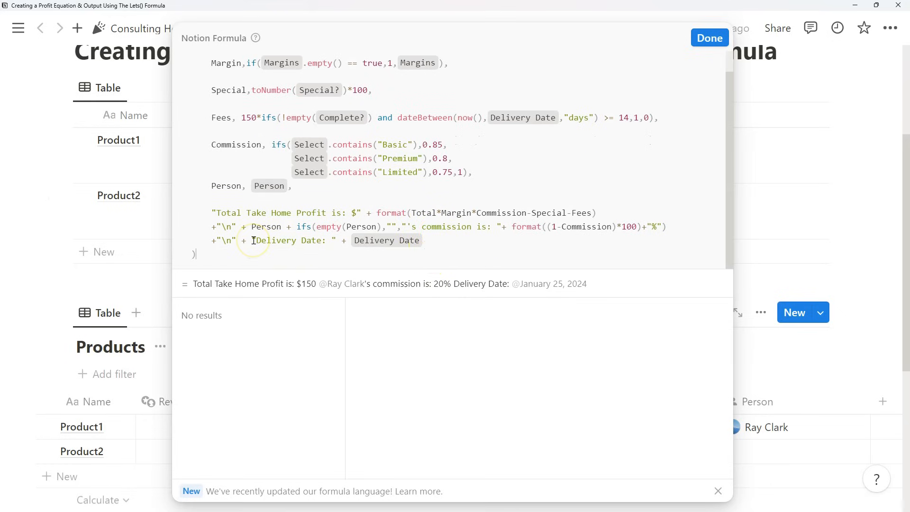
left_click(254, 240)
type("if(")
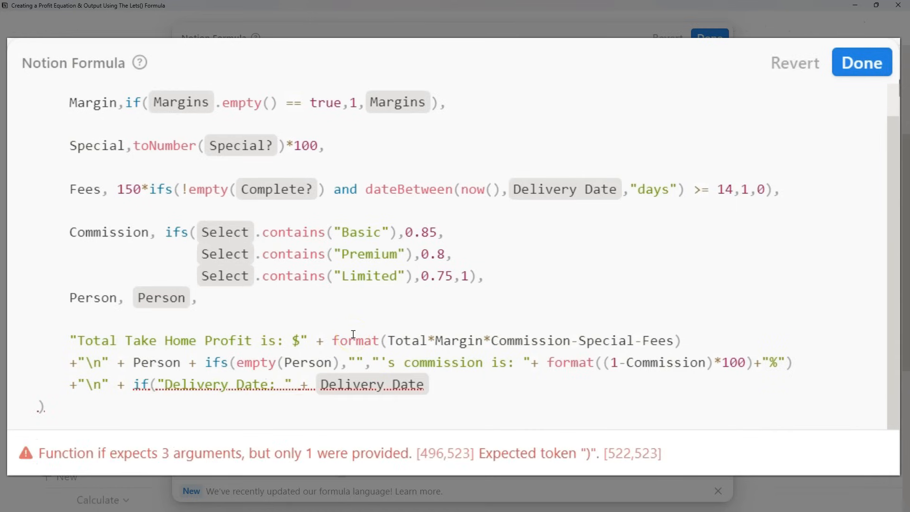
type("empty(")
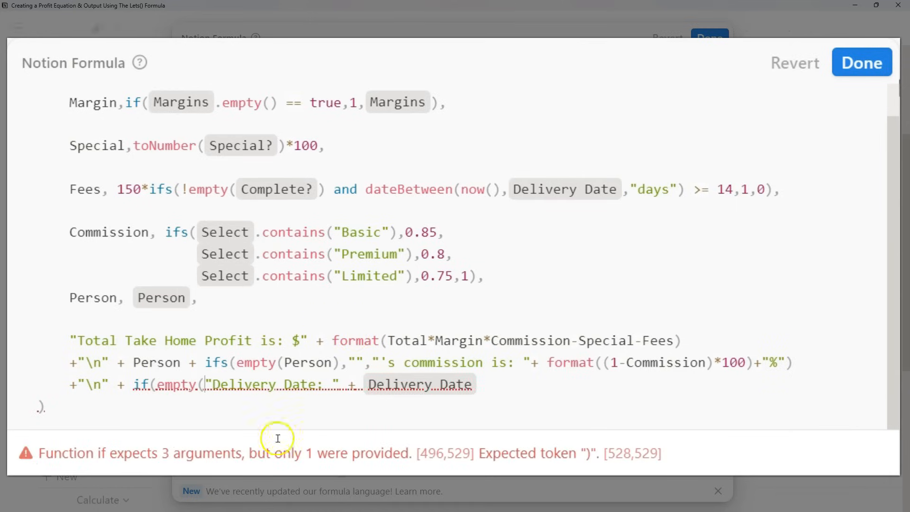
type("Delivery Date),\"\"")
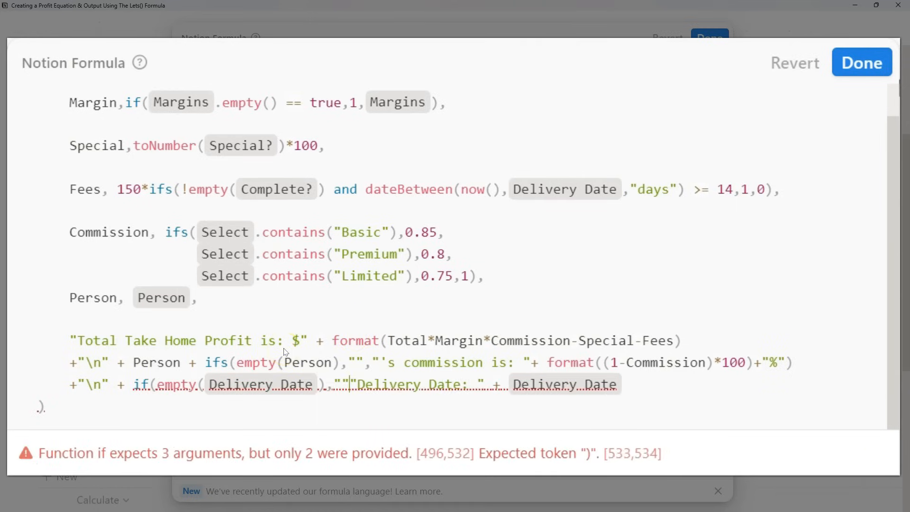
type(",")
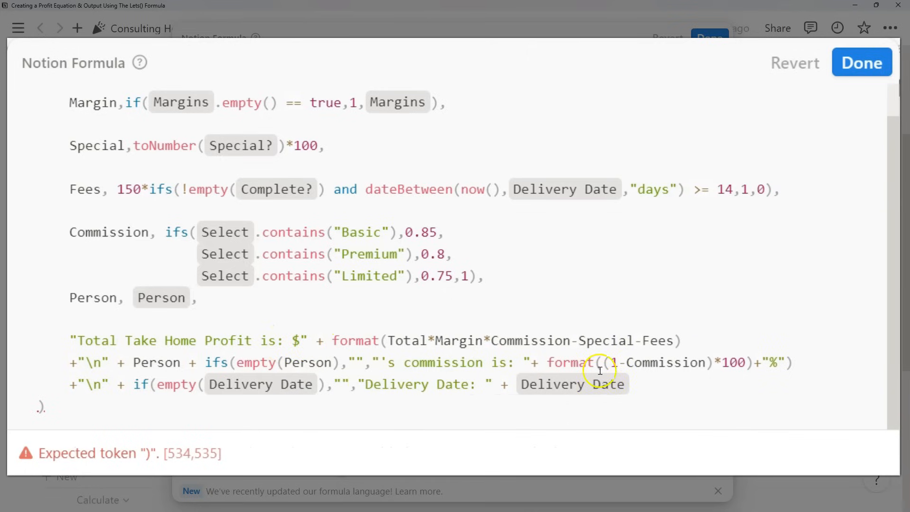
type(")")
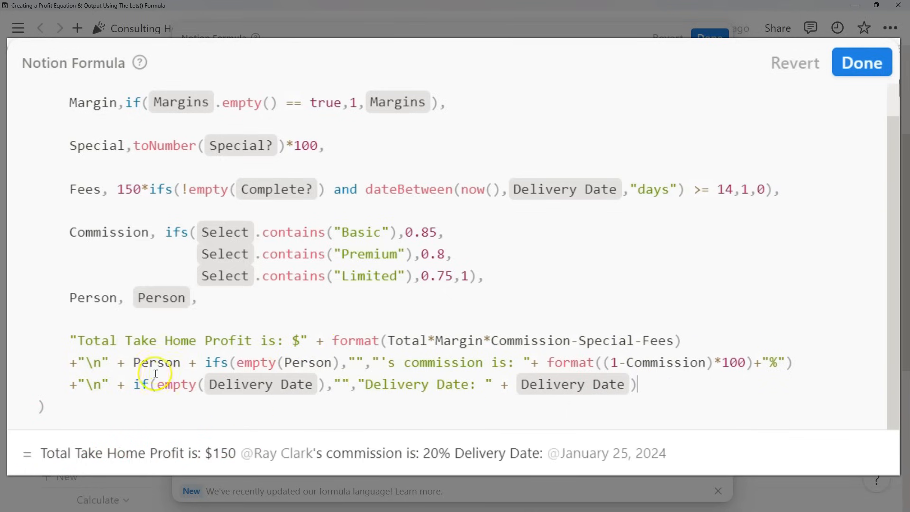
- Separate the profit, commission and delivery date lines of the Profit formula with blank lines, and save the formula
left_click(767, 335)
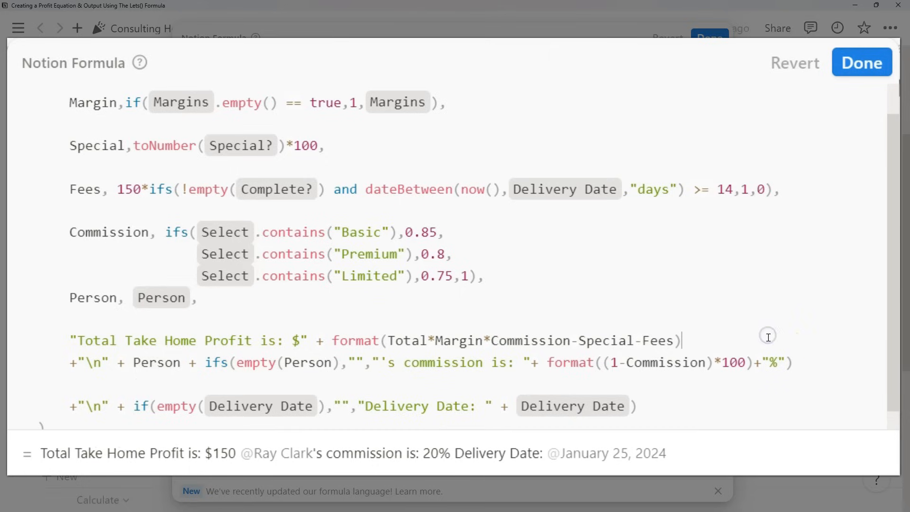
key("Return")
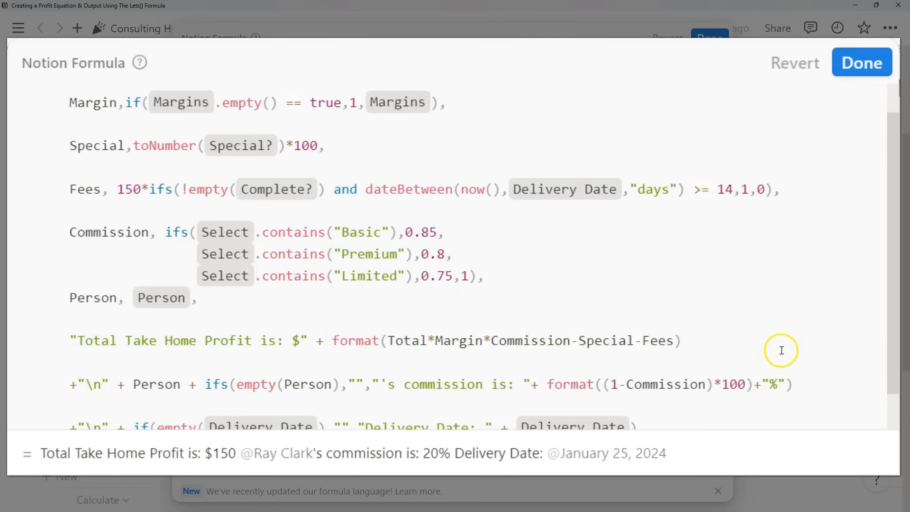
scroll(777, 341, "down", 1)
left_click(862, 63)
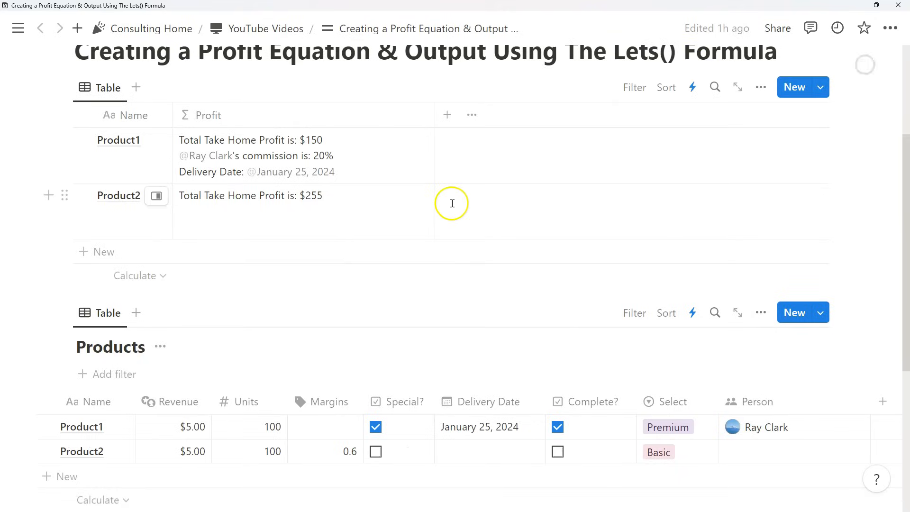
- Delete both existing products, Product1 and Product2, from the Products table
scroll(443, 203, "down", 1)
scroll(390, 175, "up", 2)
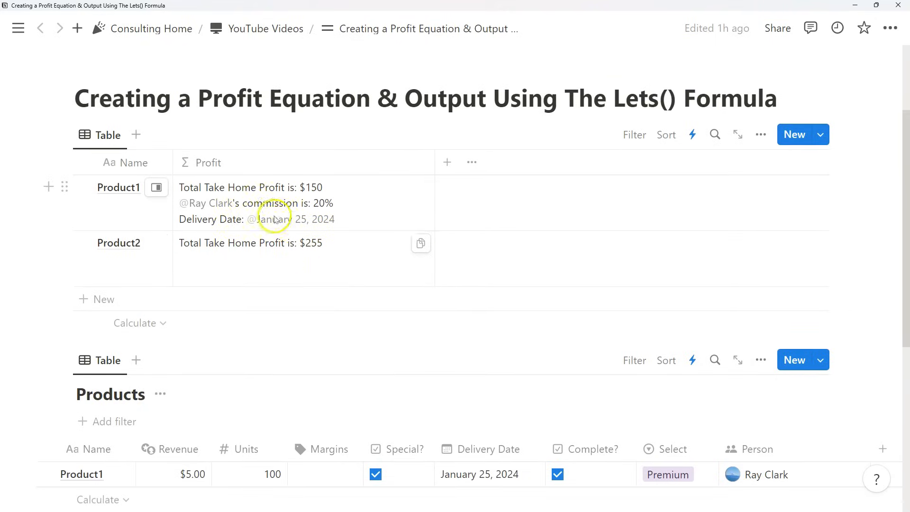
scroll(280, 215, "down", 2)
scroll(78, 172, "down", 1)
left_click(49, 307)
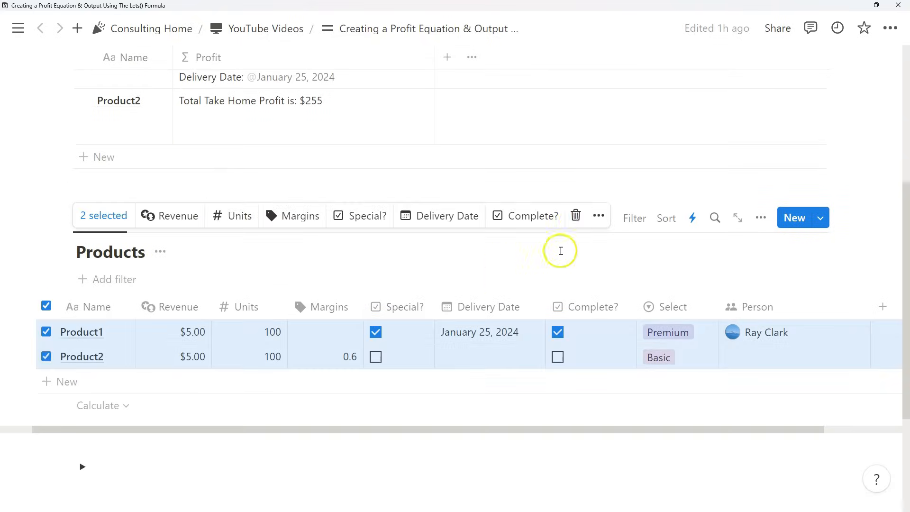
left_click(575, 215)
- Add a new row to the Products table and name it Product
left_click(61, 268)
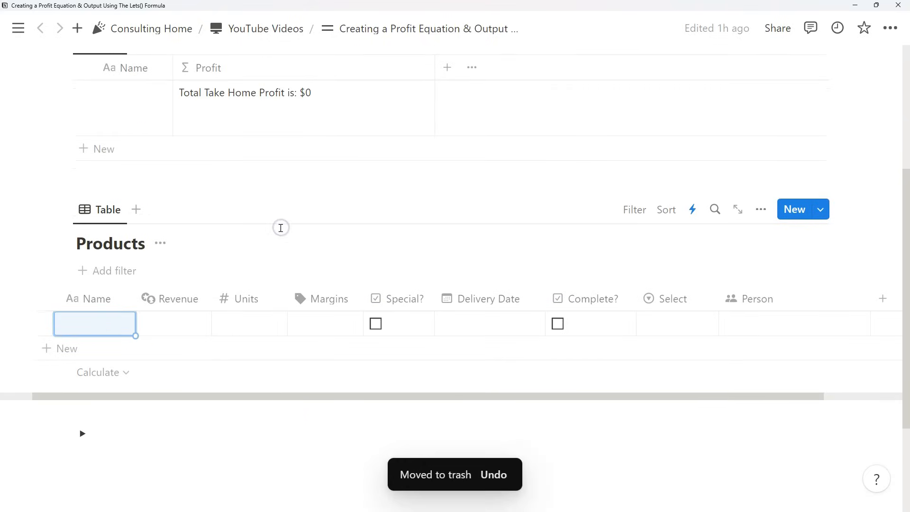
type("Product")
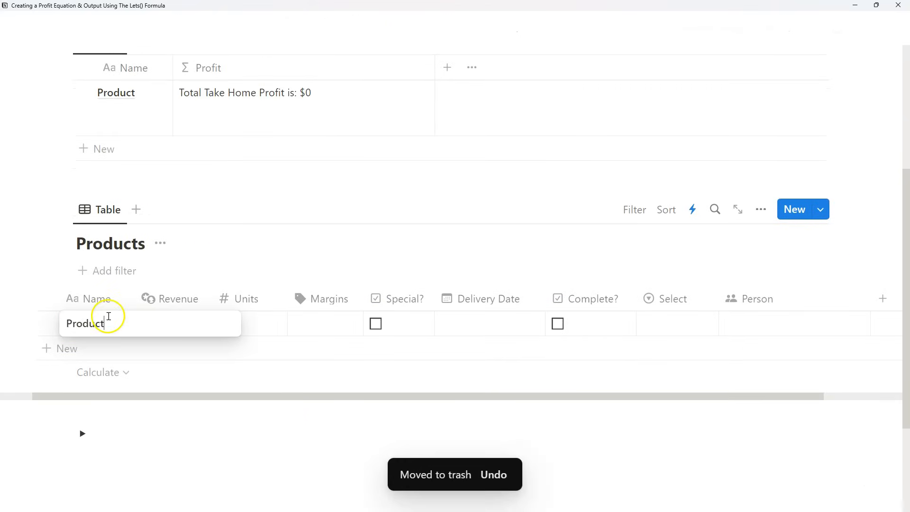
left_click(218, 265)
- Set the new Product's Revenue to $50.00 and its Units to 50
scroll(289, 197, "up", 2)
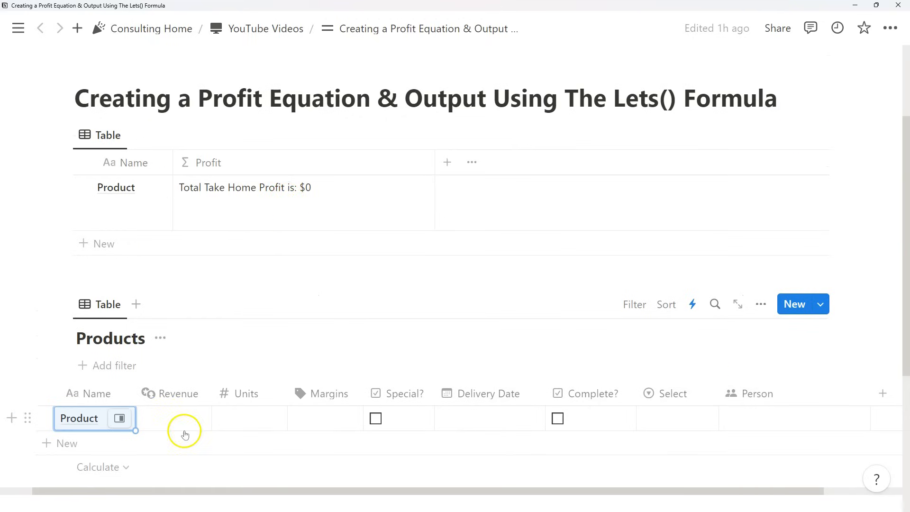
left_click(184, 418)
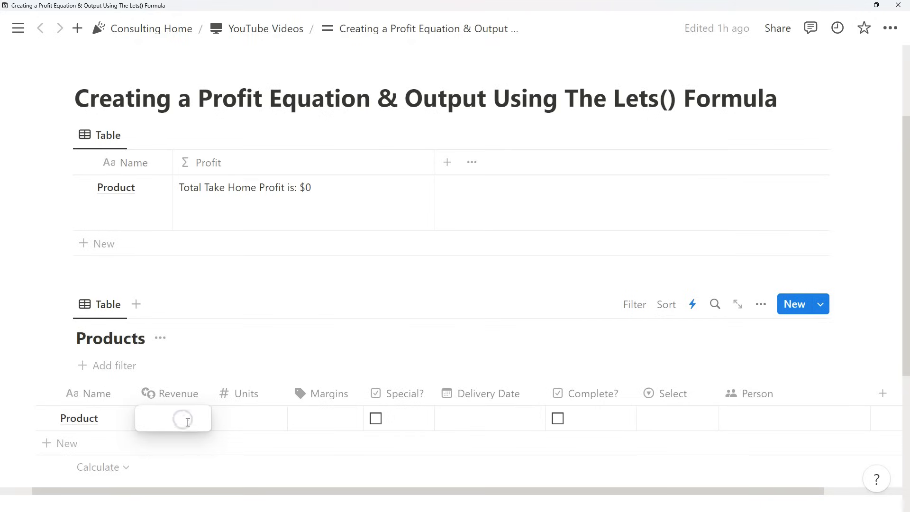
type("50")
key("Tab")
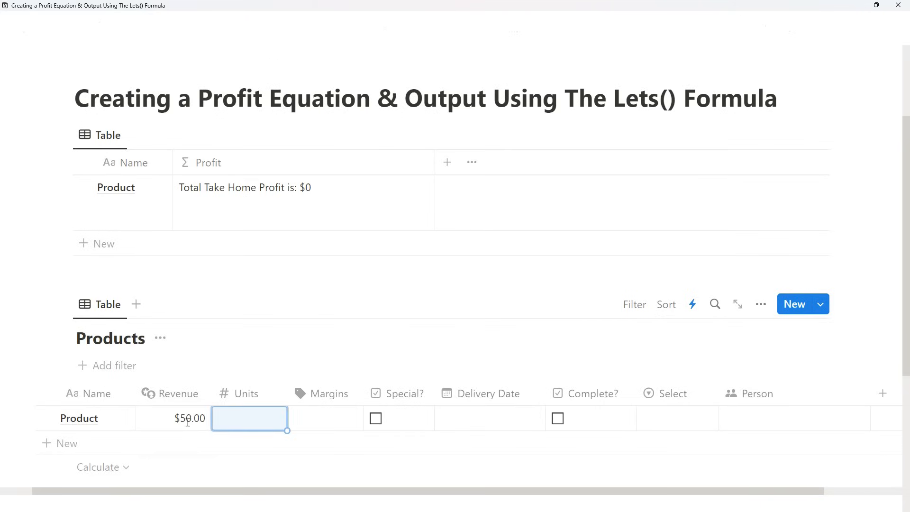
type("50")
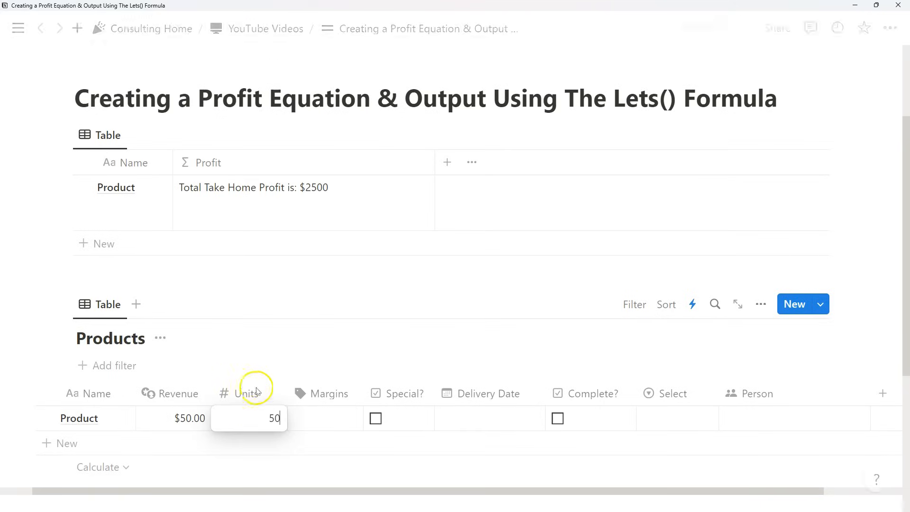
left_click(269, 365)
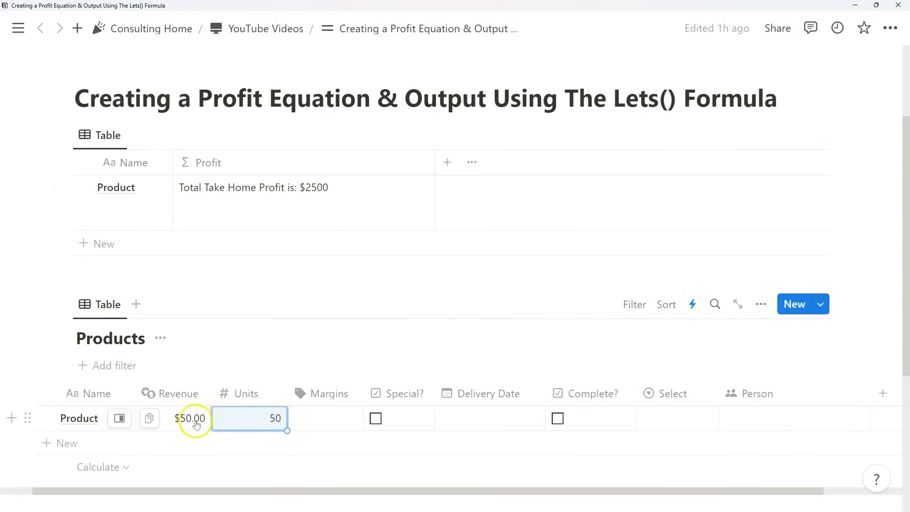
- Enter 0.9 as the Product row's Margins value in the Products table, and replace it with 0.8
left_click(316, 421)
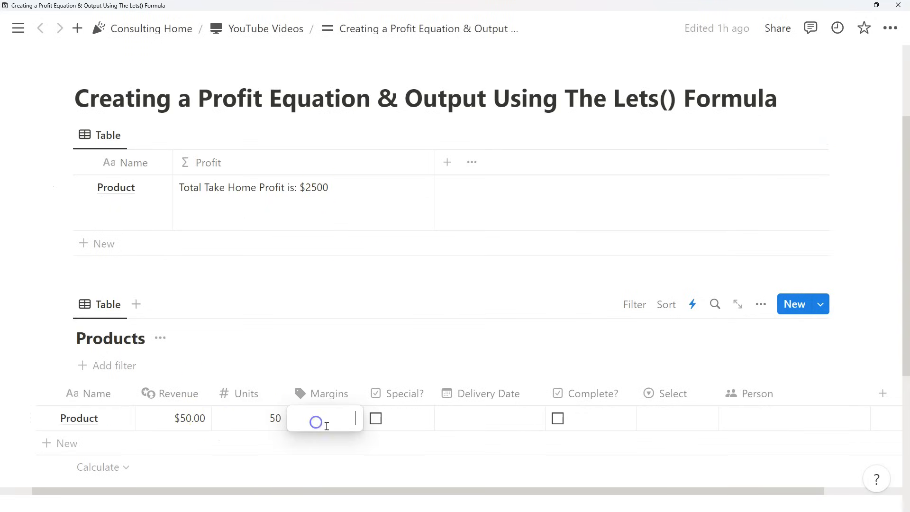
type("0.9")
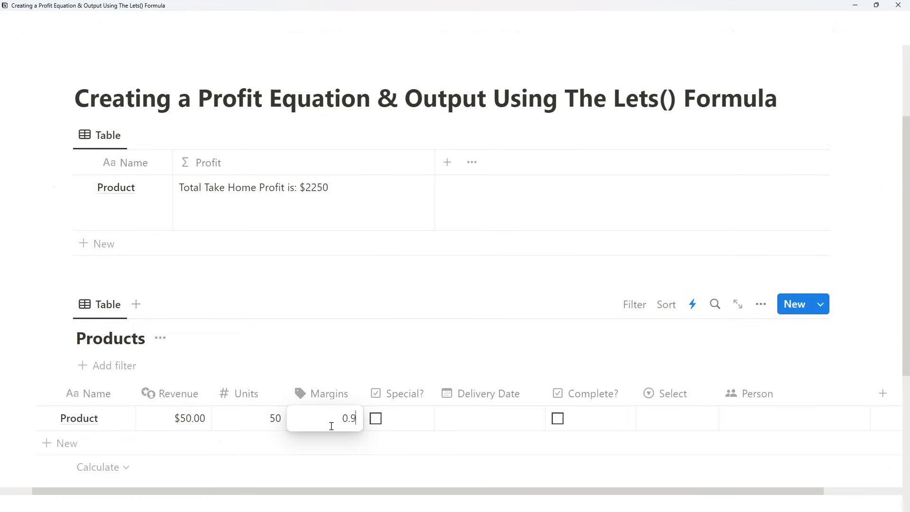
left_click(342, 384)
left_click(346, 412)
key("BackSpace")
key("BackSpace")
key("BackSpace")
type("0.8")
left_click(353, 352)
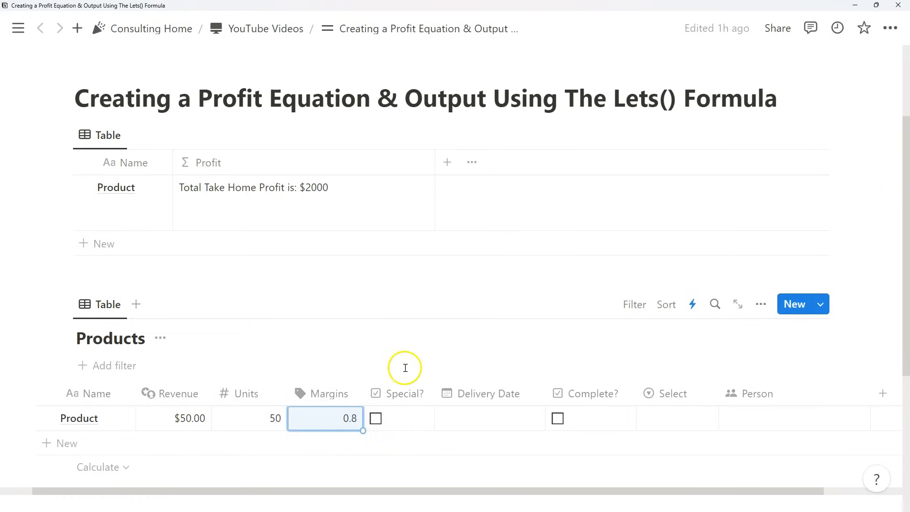
- Mark the Product row as Special and Complete, and set its Delivery Date to January 25, 2024
left_click(376, 419)
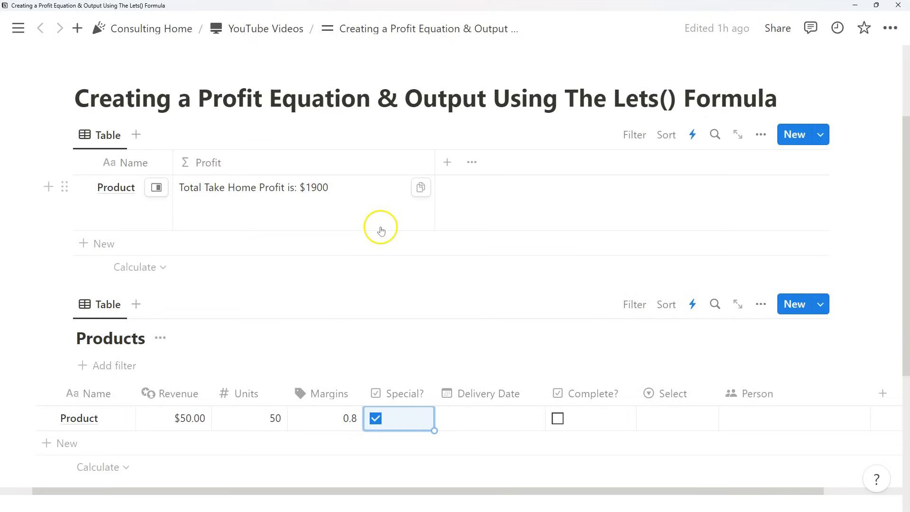
left_click(495, 418)
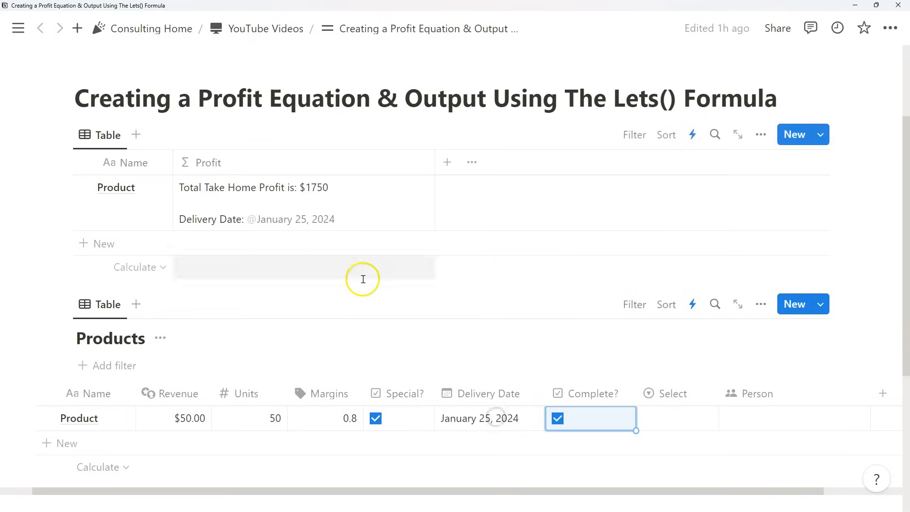
scroll(355, 203, "down", 1)
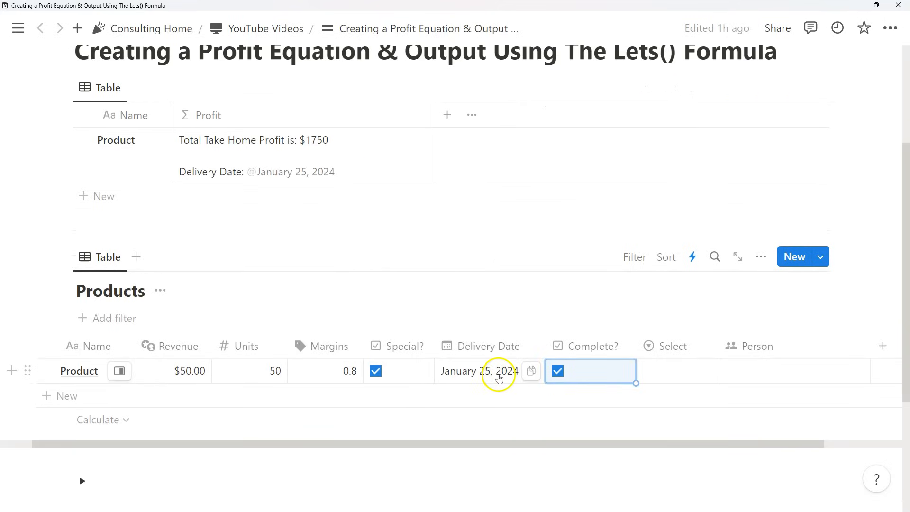
scroll(676, 424, "up", 1)
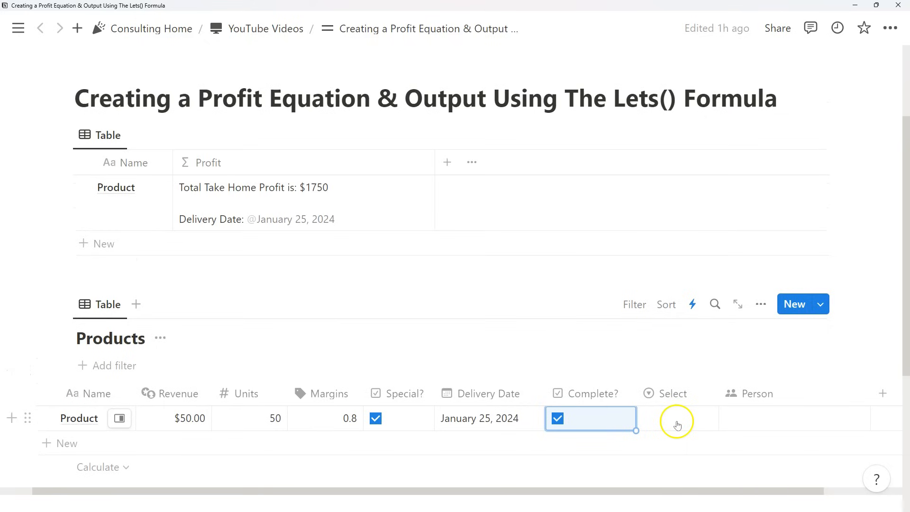
- Set the Product row's Select property to Basic
left_click(676, 425)
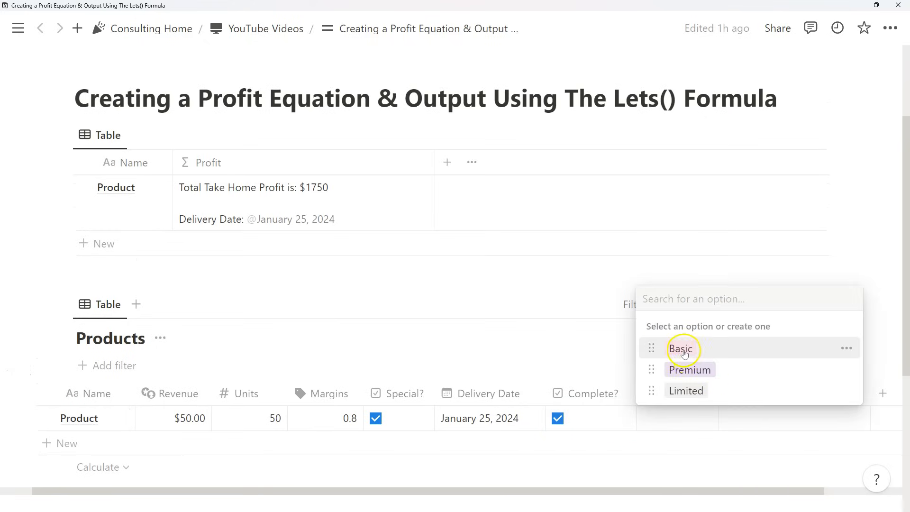
left_click(682, 348)
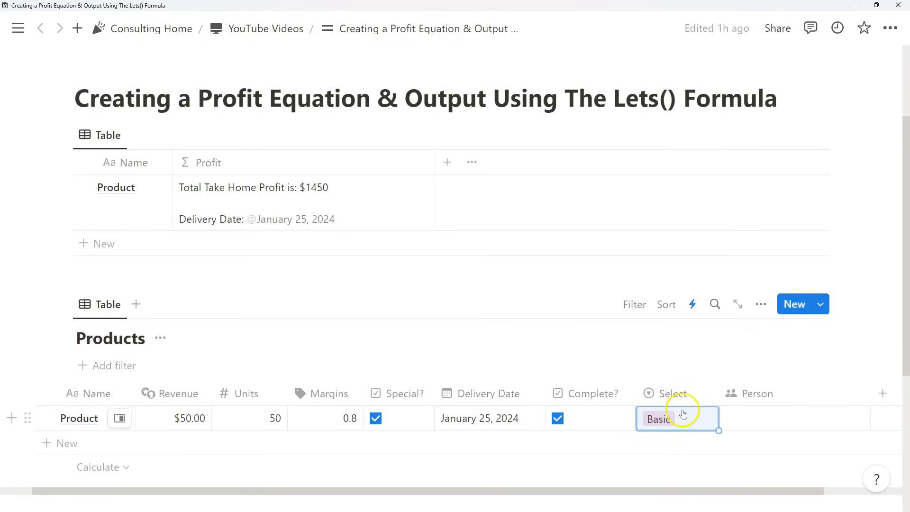
left_click(682, 420)
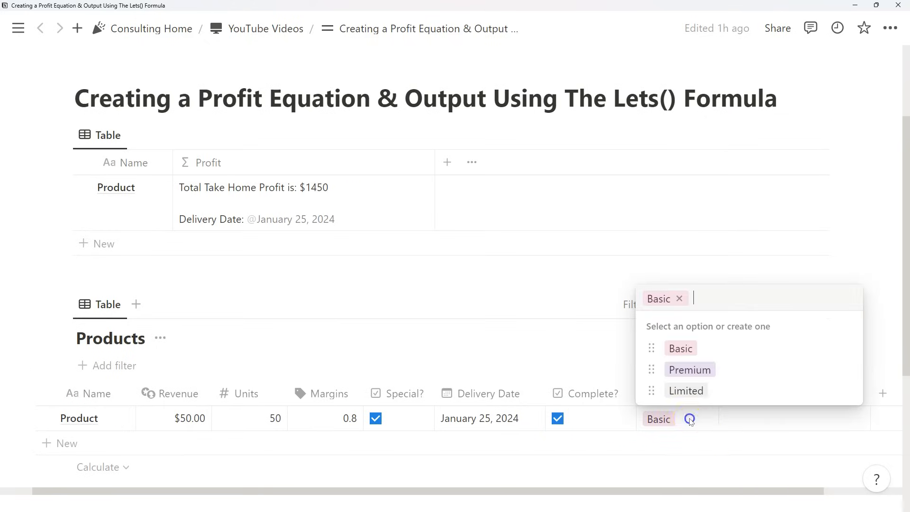
key("Escape")
- Assign the first suggested workspace member as the Product row's Person
left_click(773, 418)
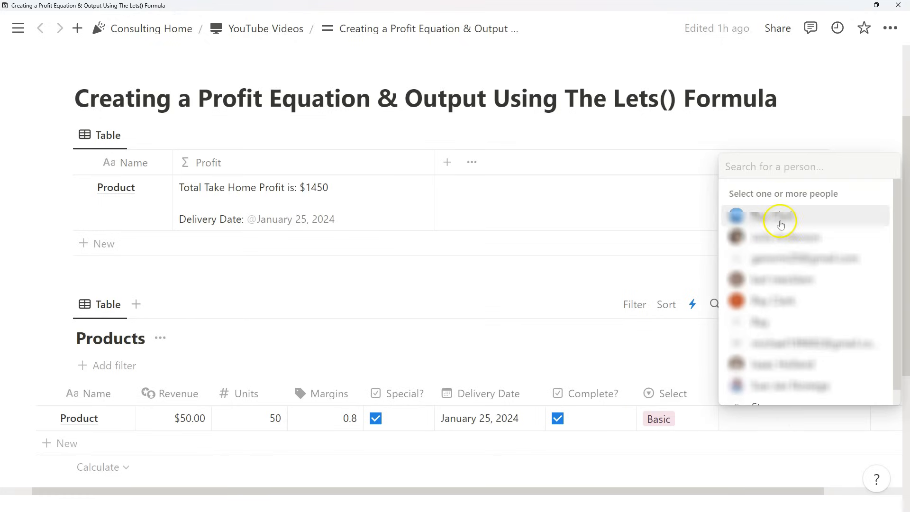
left_click(781, 218)
left_click(657, 361)
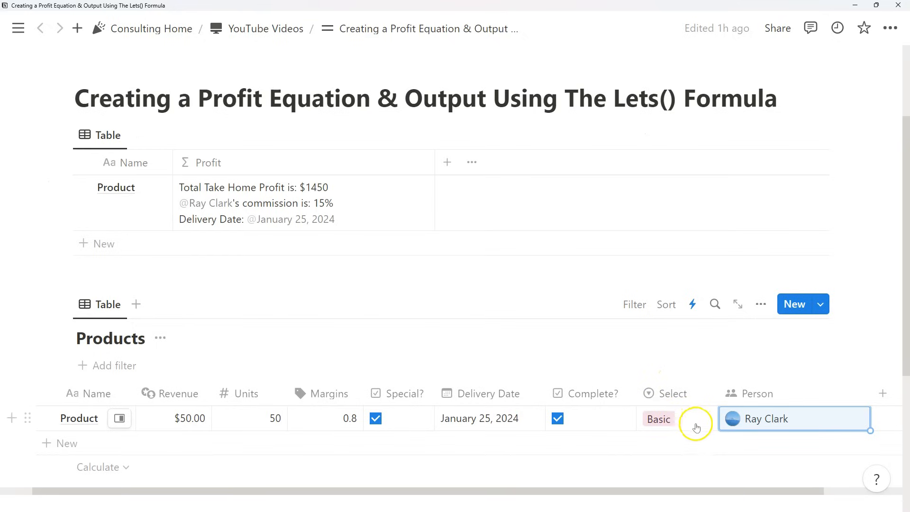
- Change the Product row's Select property to Premium and then to Limited
left_click(679, 422)
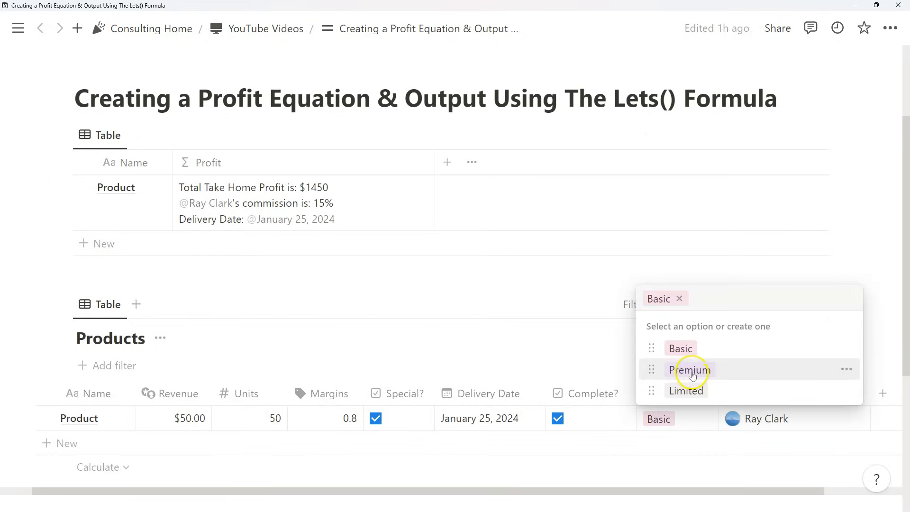
left_click(689, 370)
left_click(686, 390)
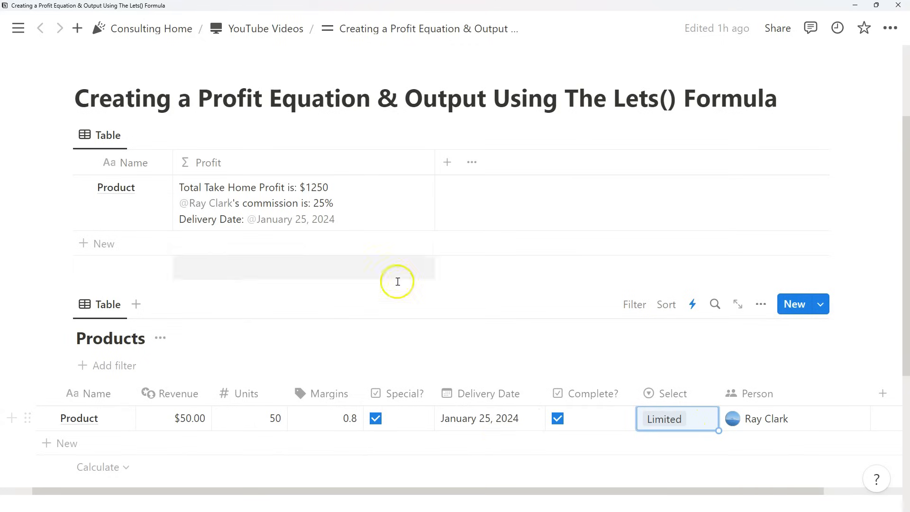
- Add a second, unnamed product row with Revenue $50.00 and Units 50
left_click(97, 244)
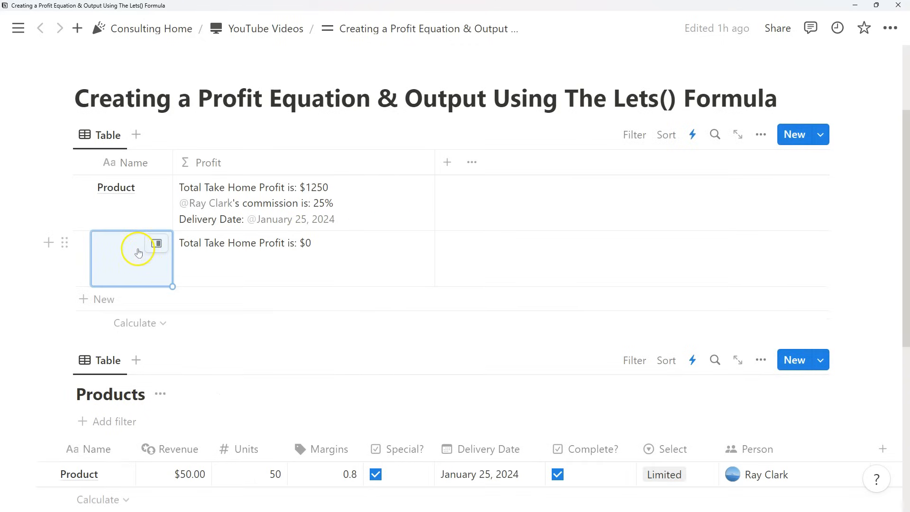
scroll(150, 259, "down", 3)
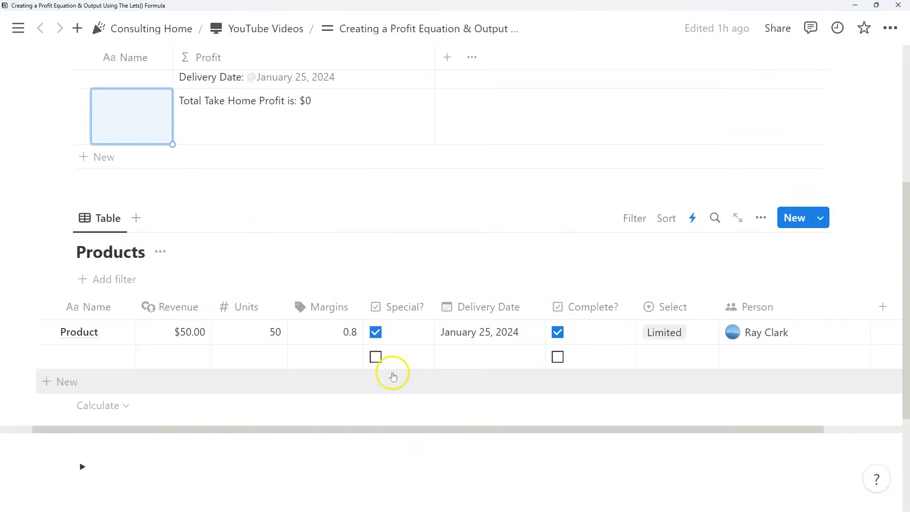
left_click(241, 356)
type("50")
key("Tab")
scroll(408, 452, "up", 2)
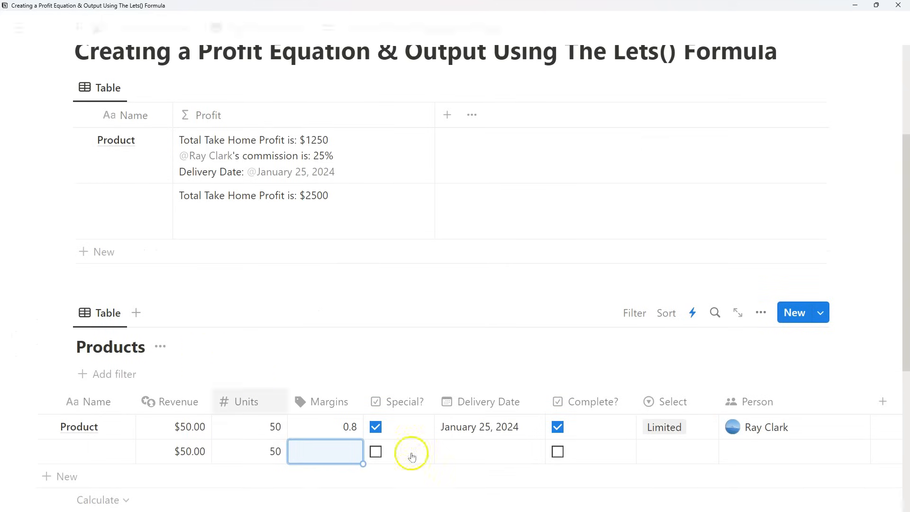
- Mark the unnamed product as Special, set its Select property to Limited, and assign the same person as in the first row
left_click(375, 451)
left_click(558, 451)
left_click(767, 450)
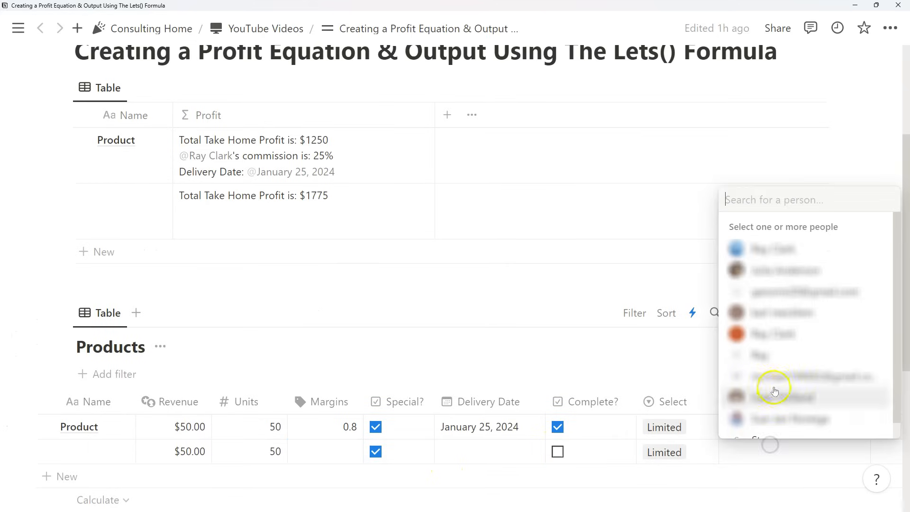
left_click(774, 259)
left_click(585, 235)
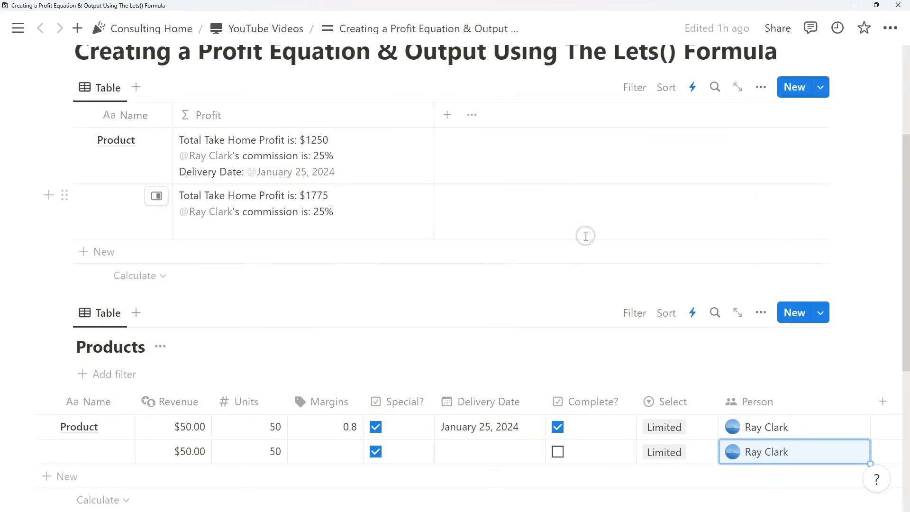
- Change the unnamed product's Select property to Basic
left_click(663, 452)
left_click(678, 379)
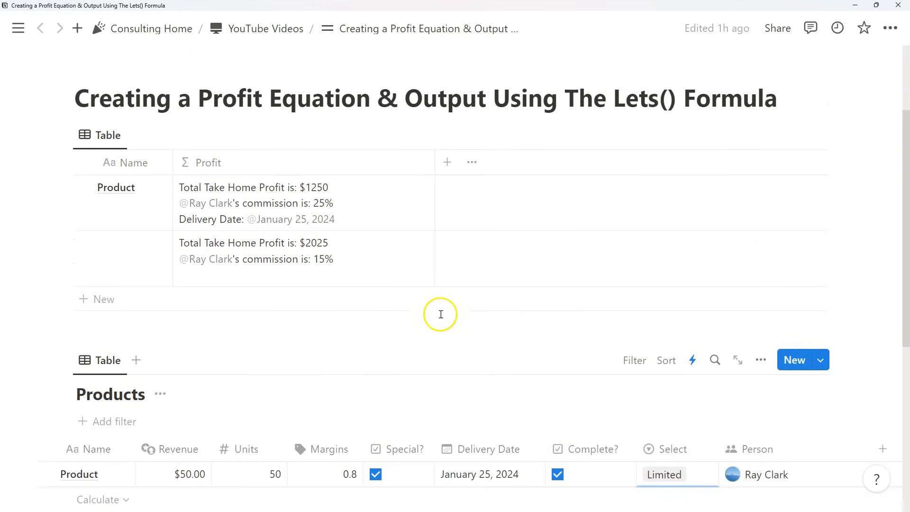
scroll(448, 295, "down", 1)
left_click_drag(904, 270, 905, 262)
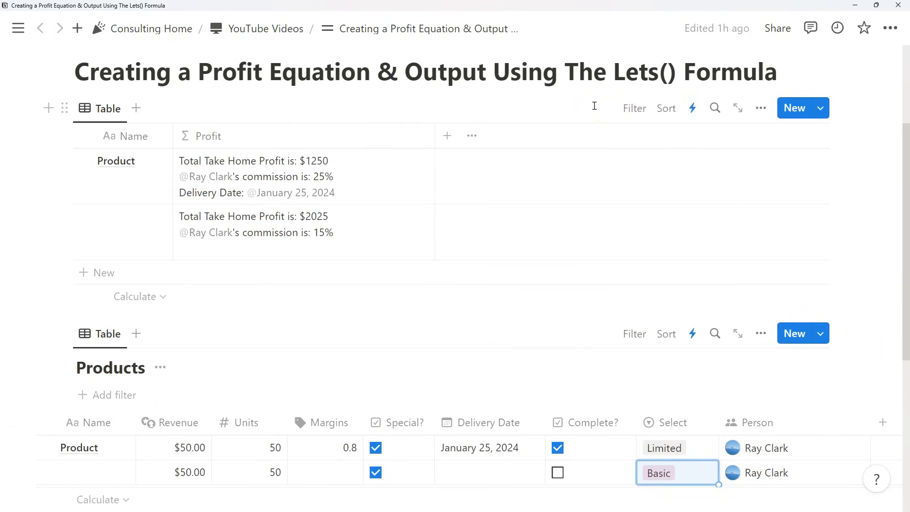
- Review the complete Profit formula, from the lets() variables to the profit, commission and delivery date output lines, and close the editor
left_click(356, 184)
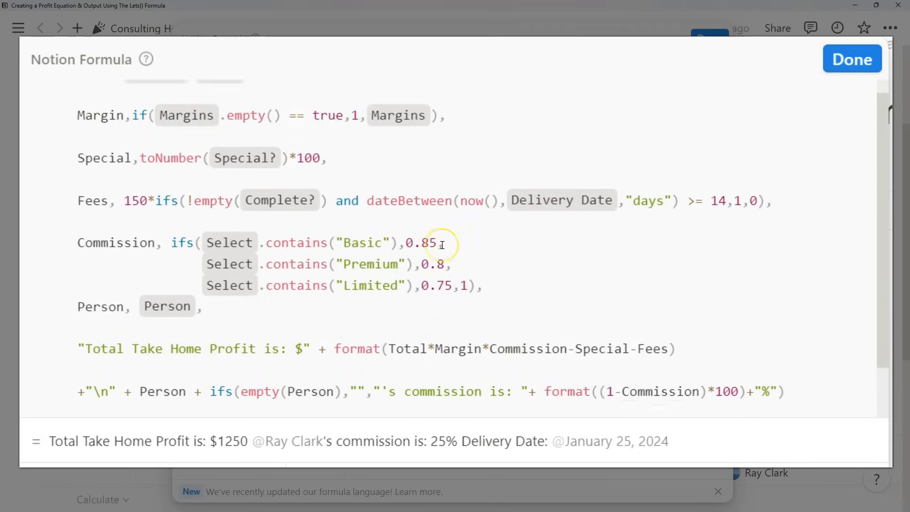
scroll(441, 244, "down", 1)
scroll(442, 244, "up", 2)
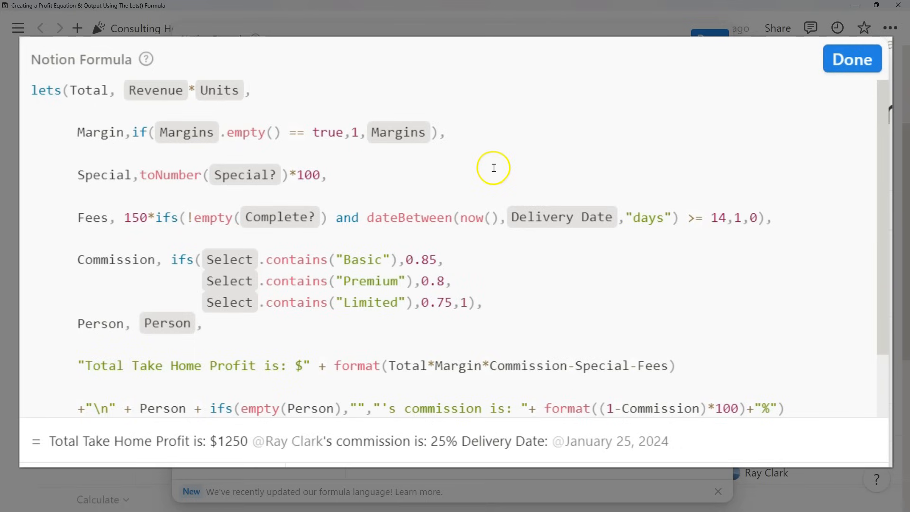
scroll(530, 164, "down", 2)
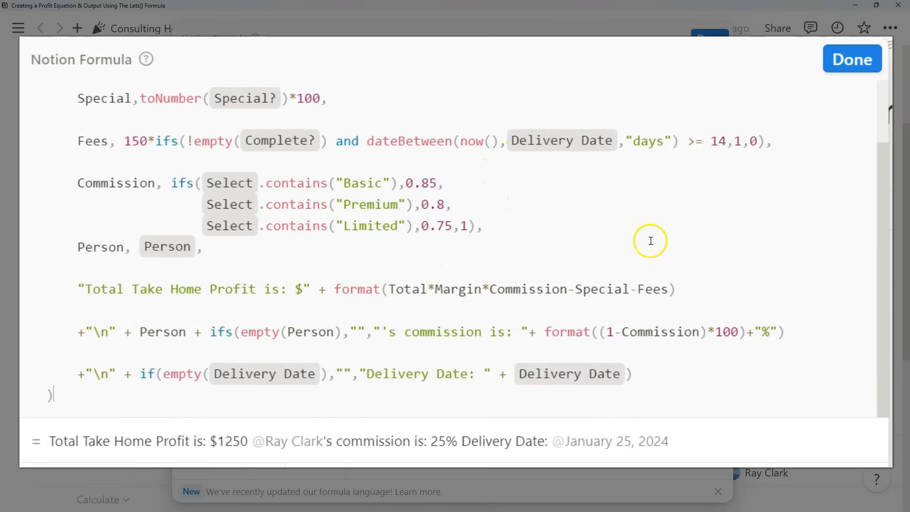
scroll(649, 239, "up", 2)
left_click(710, 36)
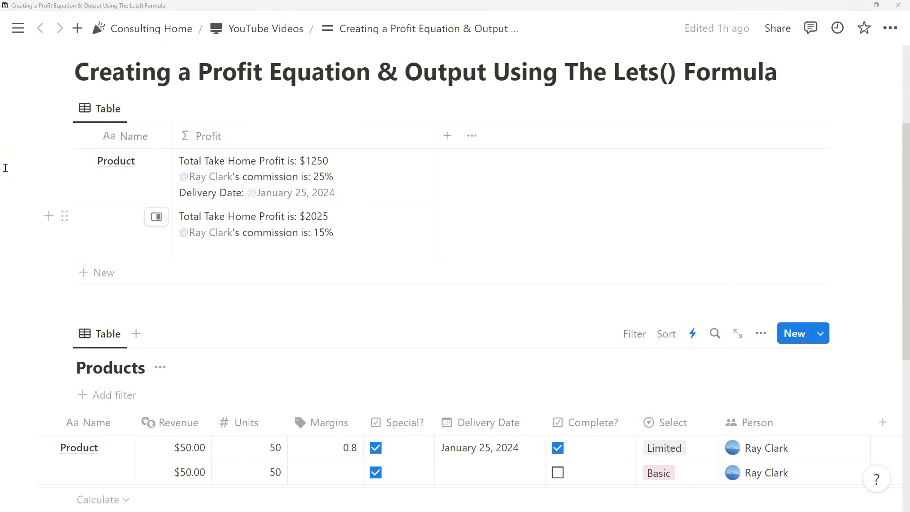
left_click(365, 183)
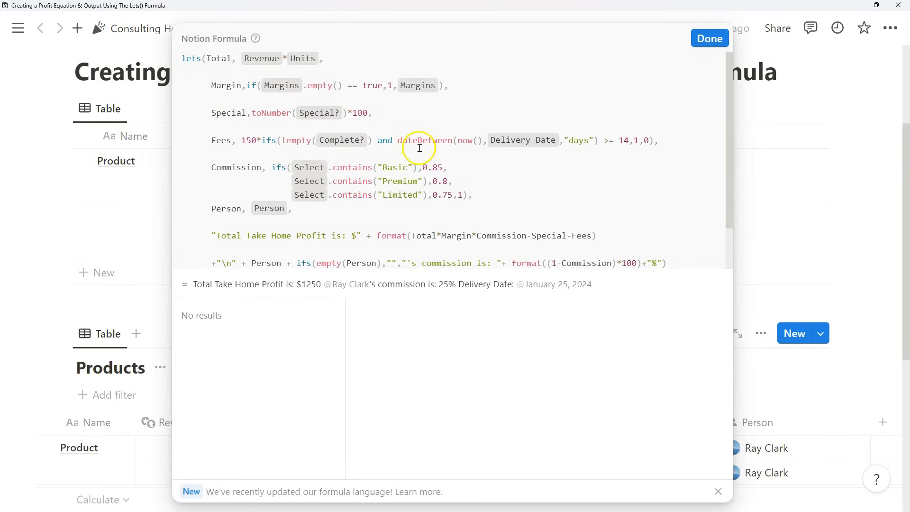
scroll(431, 108, "down", 1)
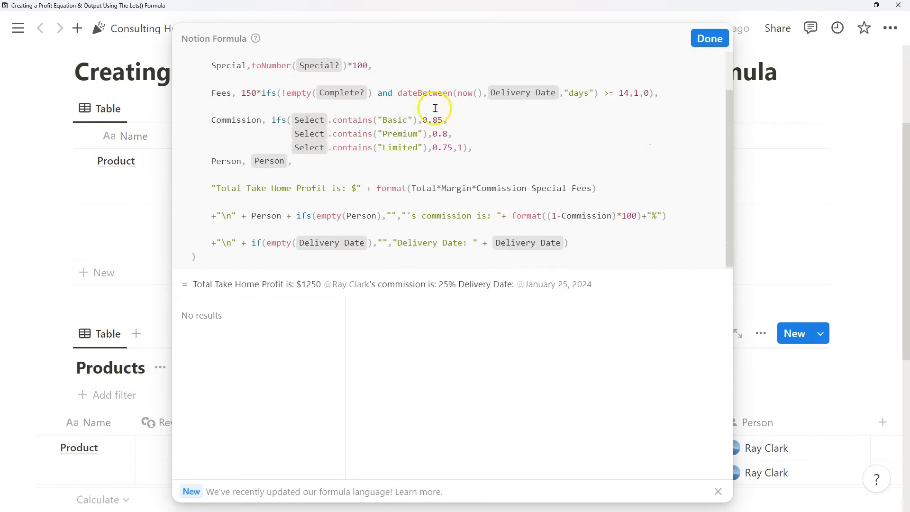
left_click(706, 39)
scroll(480, 181, "down", 1)
scroll(481, 182, "up", 1)
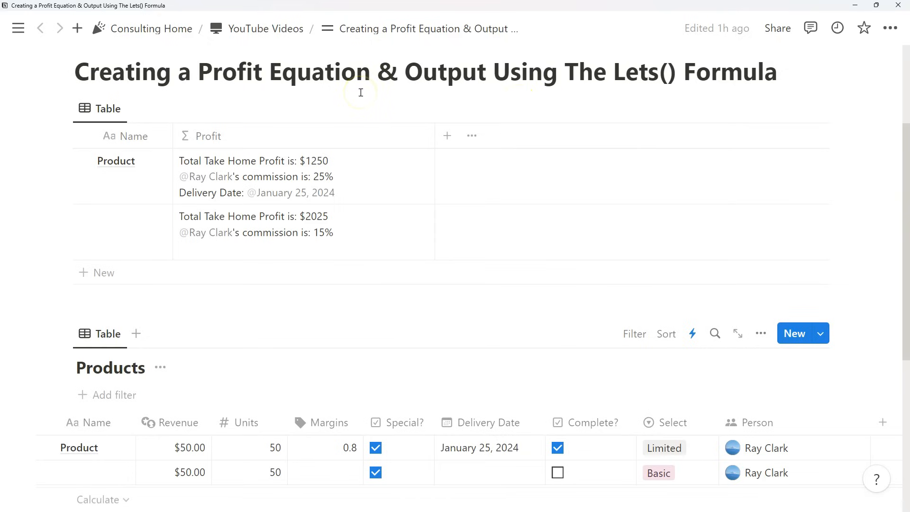
left_click(377, 96)
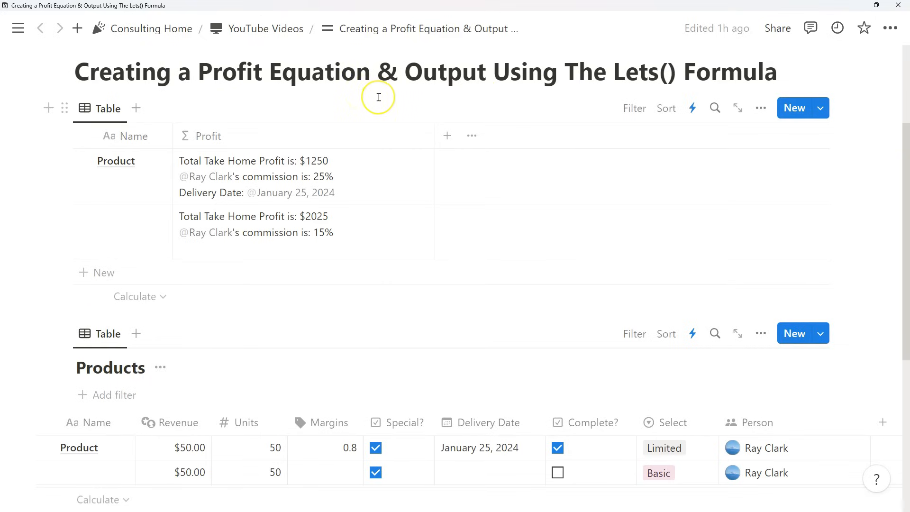